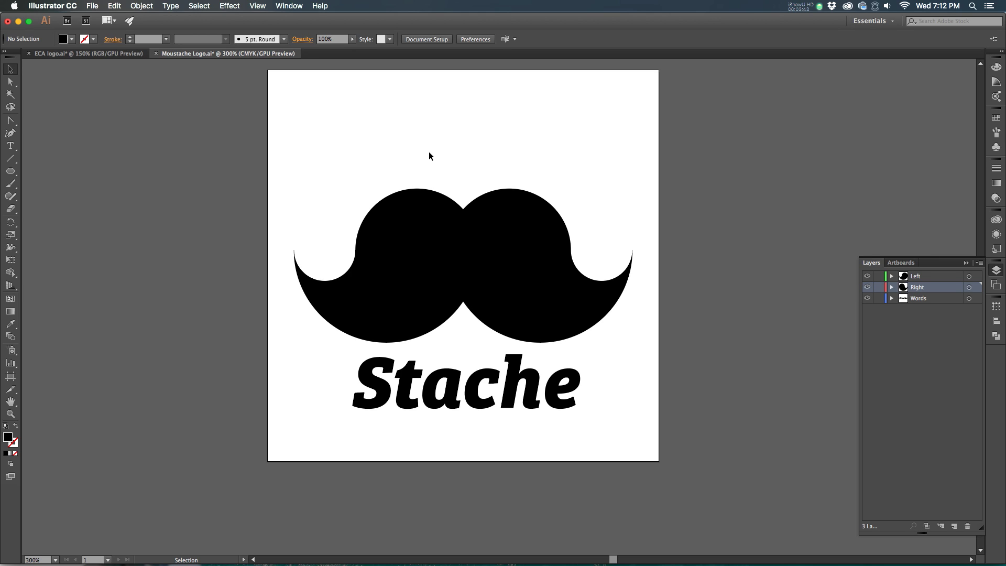
Switch from Illustrator to After Effects and start a new empty project
{"action": "left_click_drag", "start_coordinate": [332, 148], "coordinate": [590, 301]}
{"action": "left_click", "coordinate": [435, 164]}
{"action": "key", "text": "super+Tab"}
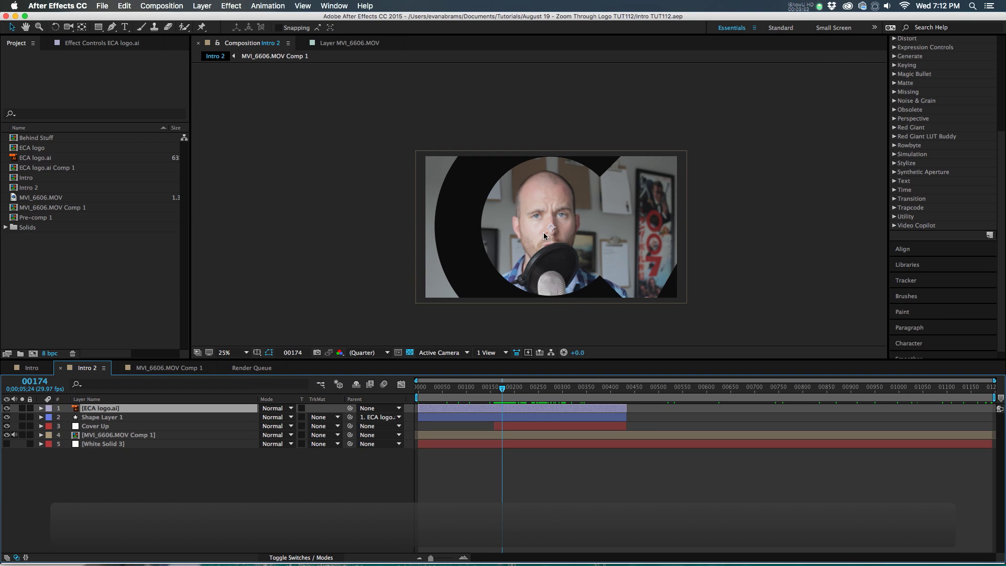
{"action": "left_click", "coordinate": [121, 285]}
{"action": "left_click", "coordinate": [90, 4]}
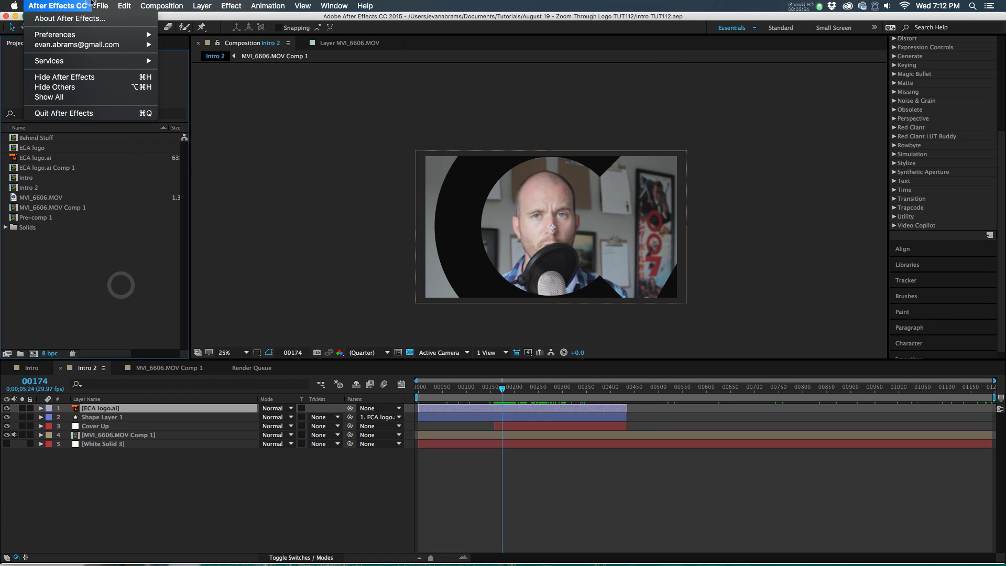
{"action": "left_click", "coordinate": [268, 22]}
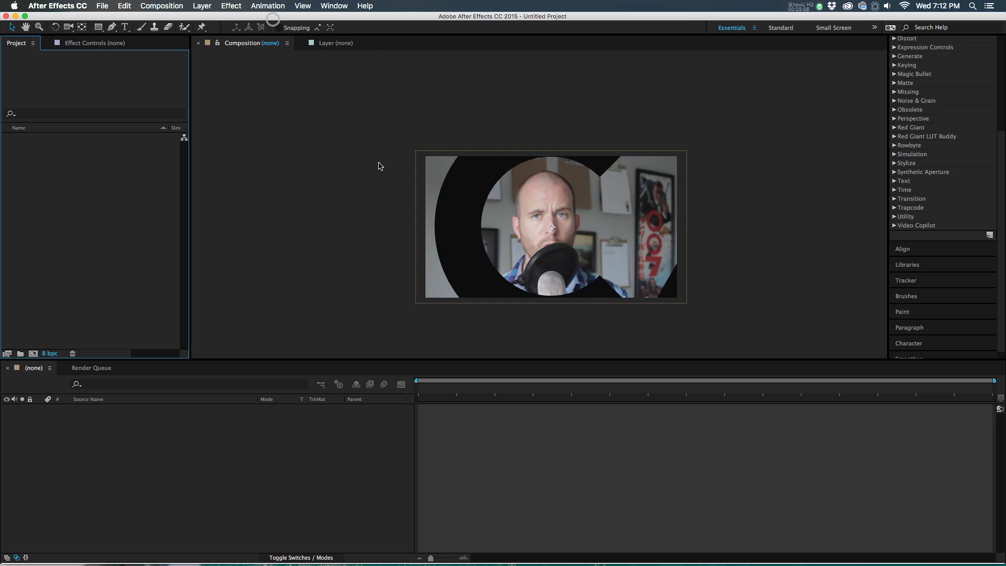
Import the Intro Clip.mp4 footage into the project
{"action": "double_click", "coordinate": [121, 183]}
{"action": "double_click", "coordinate": [442, 140]}
{"action": "left_click", "coordinate": [124, 171]}
{"action": "left_click", "coordinate": [44, 139]}
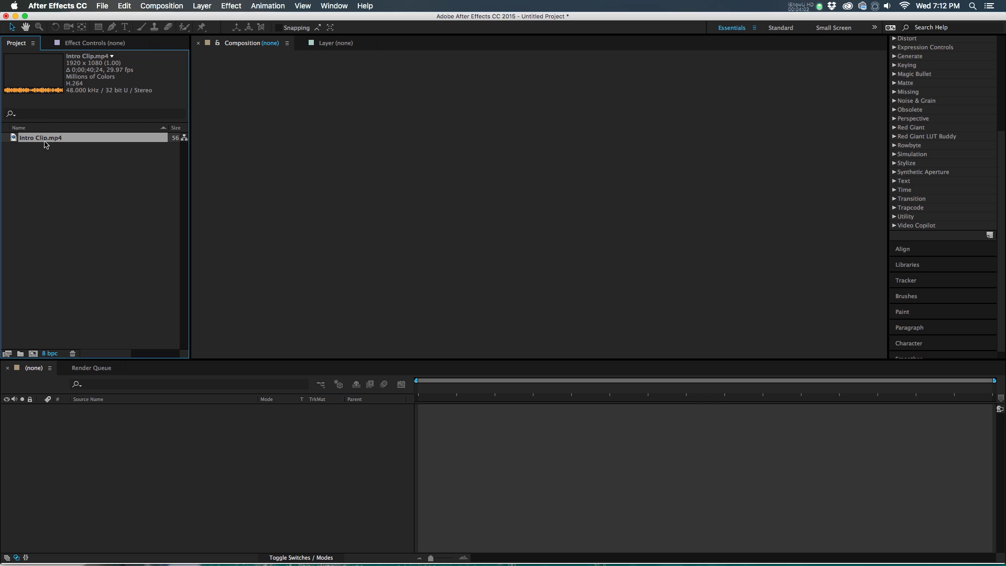
Import Moustache Logo.ai as a composition with Layer Size footage dimensions
{"action": "key", "text": "super+z"}
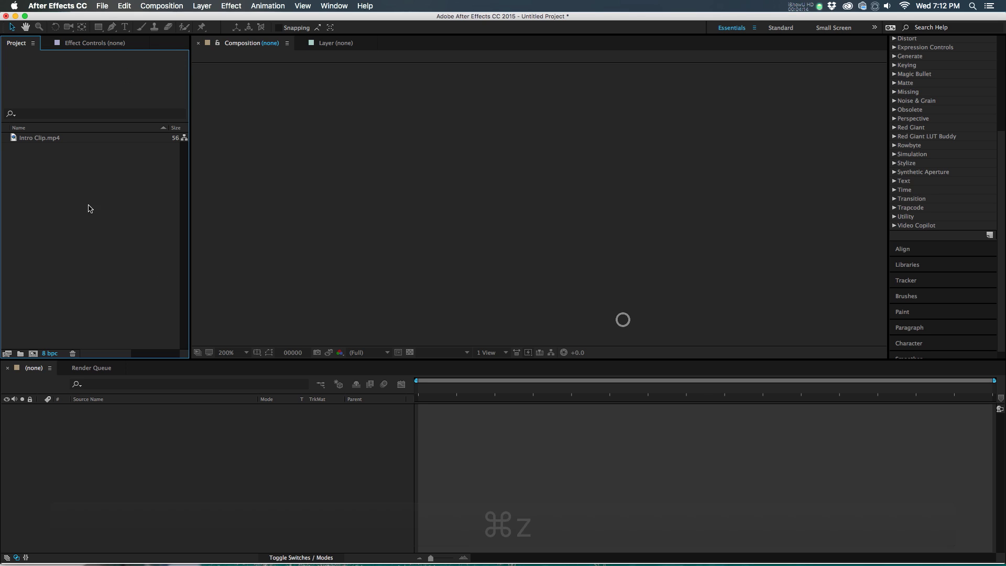
{"action": "double_click", "coordinate": [74, 185]}
{"action": "left_click", "coordinate": [440, 139]}
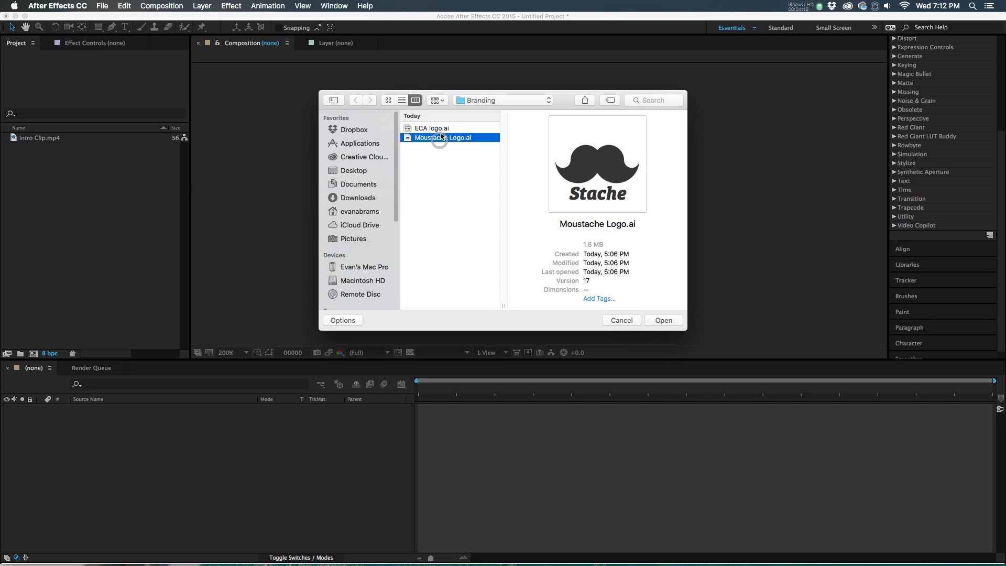
{"action": "left_click", "coordinate": [661, 321]}
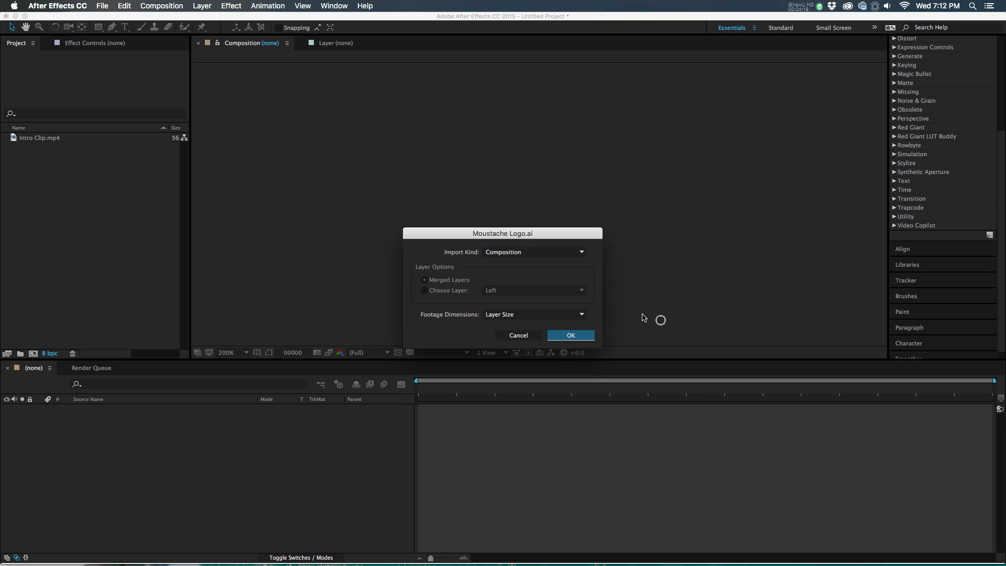
{"action": "left_click", "coordinate": [571, 335]}
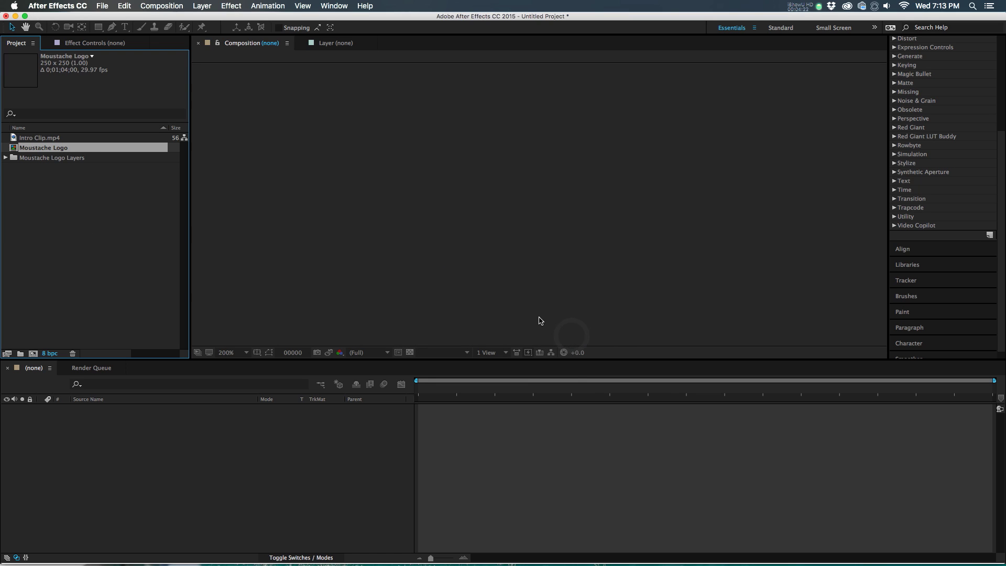
Create a new composition from the Intro Clip.mp4 footage
{"action": "left_click", "coordinate": [90, 185]}
{"action": "left_click", "coordinate": [41, 139]}
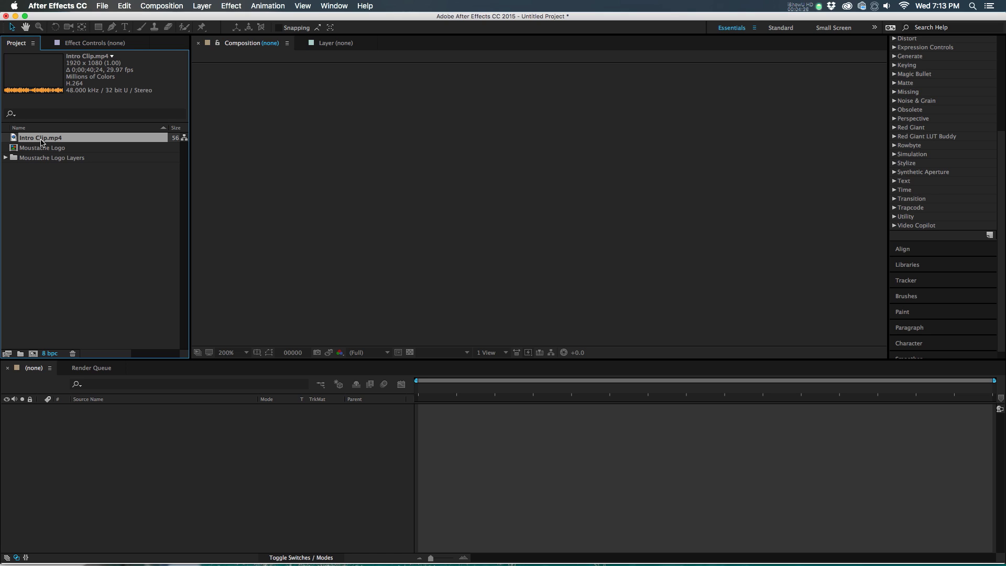
{"action": "left_click_drag", "start_coordinate": [38, 142], "coordinate": [33, 353]}
Add a Scale keyframe to the Intro Clip.mp4 layer at 0;03;13;23
{"action": "left_click_drag", "start_coordinate": [429, 398], "coordinate": [496, 391]}
{"action": "left_click", "coordinate": [476, 431]}
{"action": "left_click", "coordinate": [473, 406]}
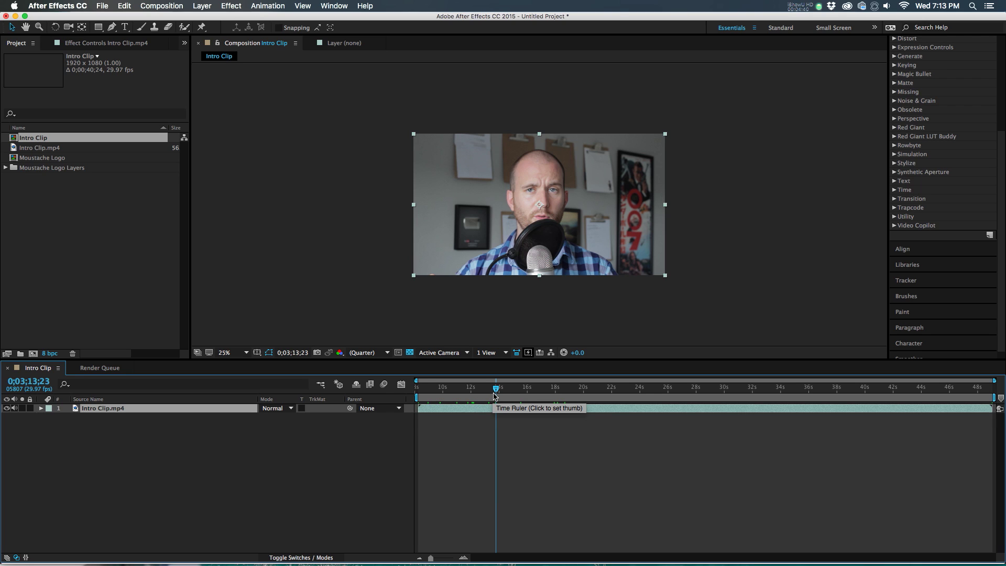
{"action": "key", "text": "s"}
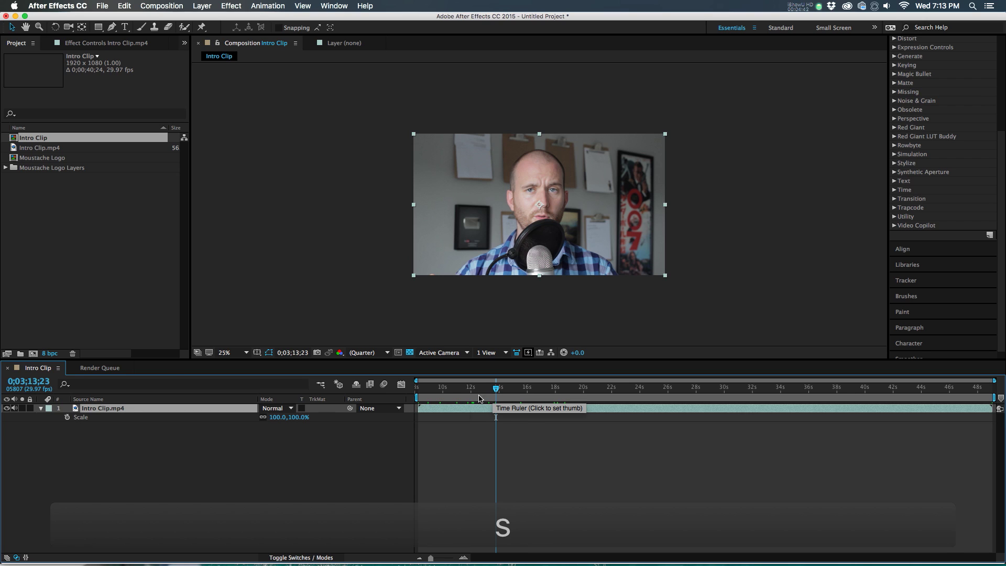
{"action": "left_click", "coordinate": [67, 417]}
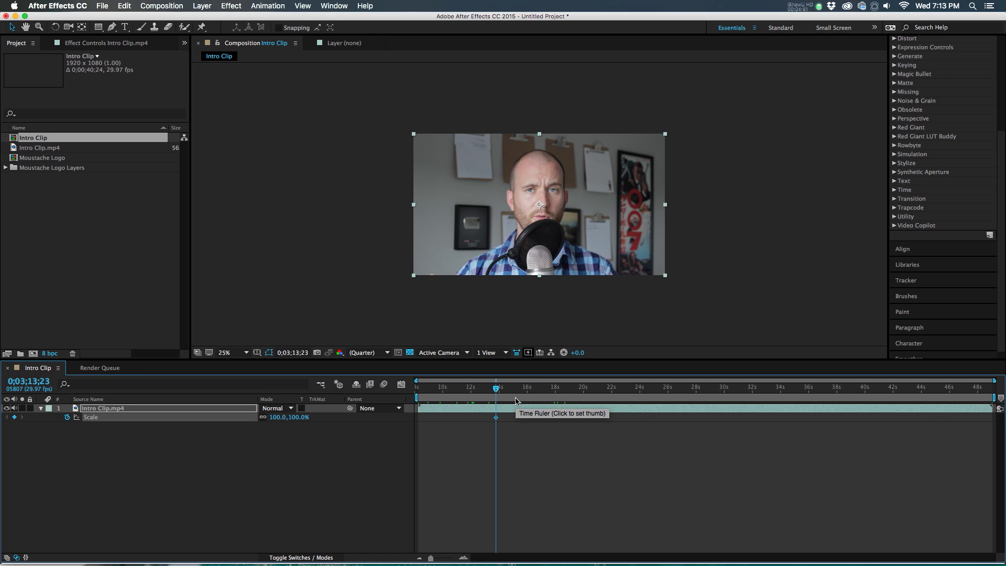
Advance 40 frames to 0;03;15;03 and add a second Scale keyframe at 100% to the Intro Clip.mp4 layer
{"action": "key", "text": "shift+Page_Down"}
{"action": "key", "text": "shift+Page_Down"}
{"action": "key", "text": "shift+Page_Down"}
{"action": "key", "text": "shift+Page_Down"}
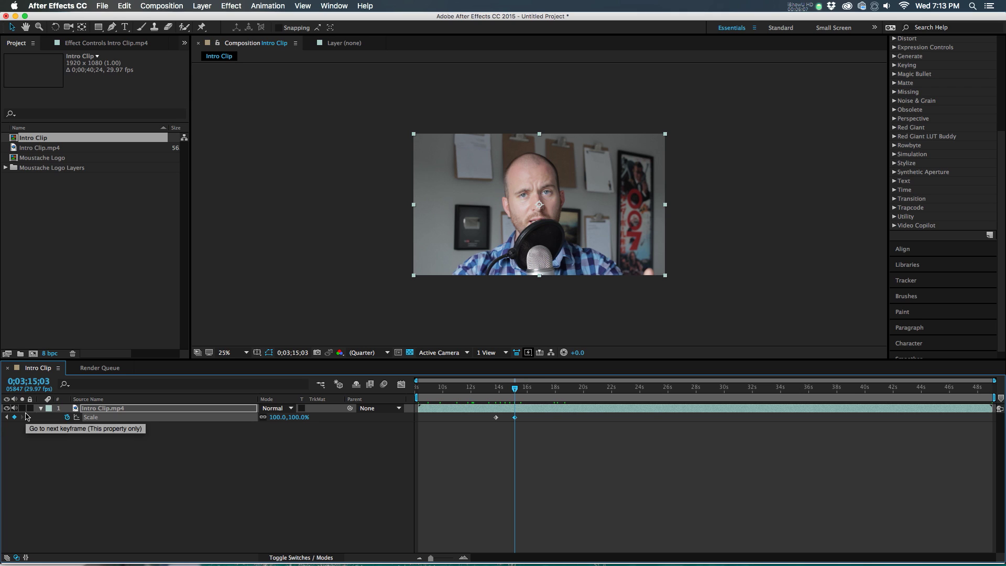
{"action": "left_click", "coordinate": [145, 438]}
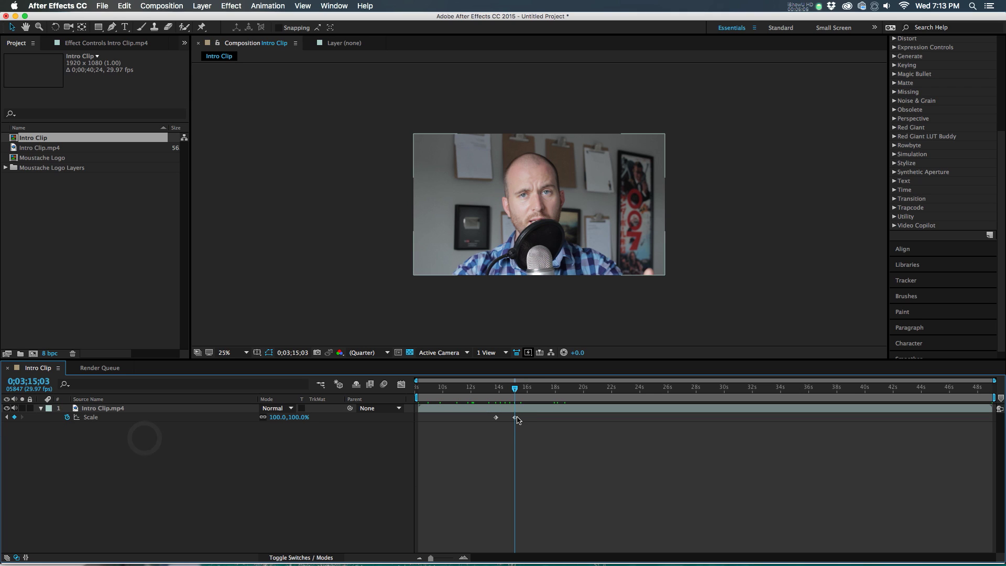
{"action": "left_click", "coordinate": [515, 417]}
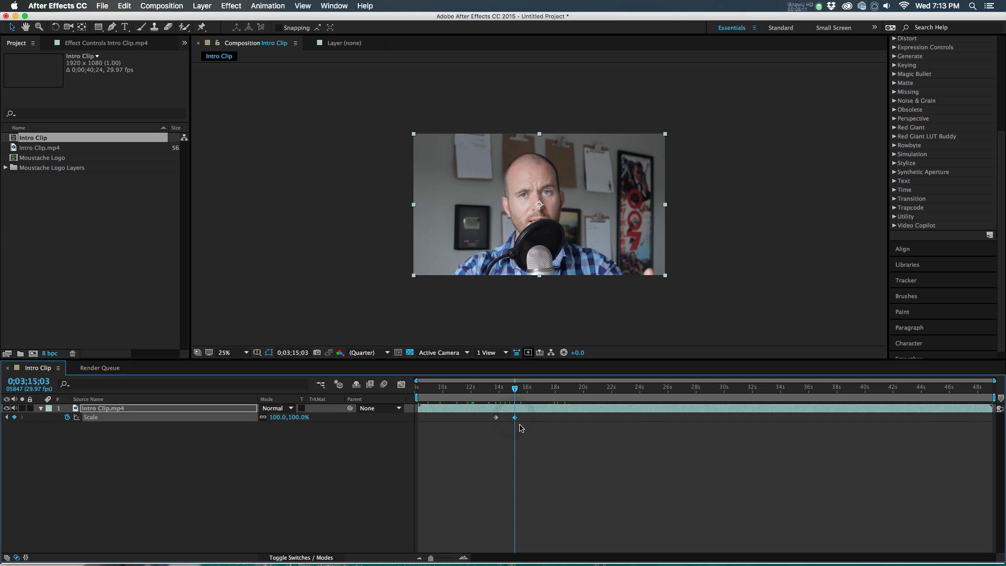
{"action": "left_click", "coordinate": [517, 409]}
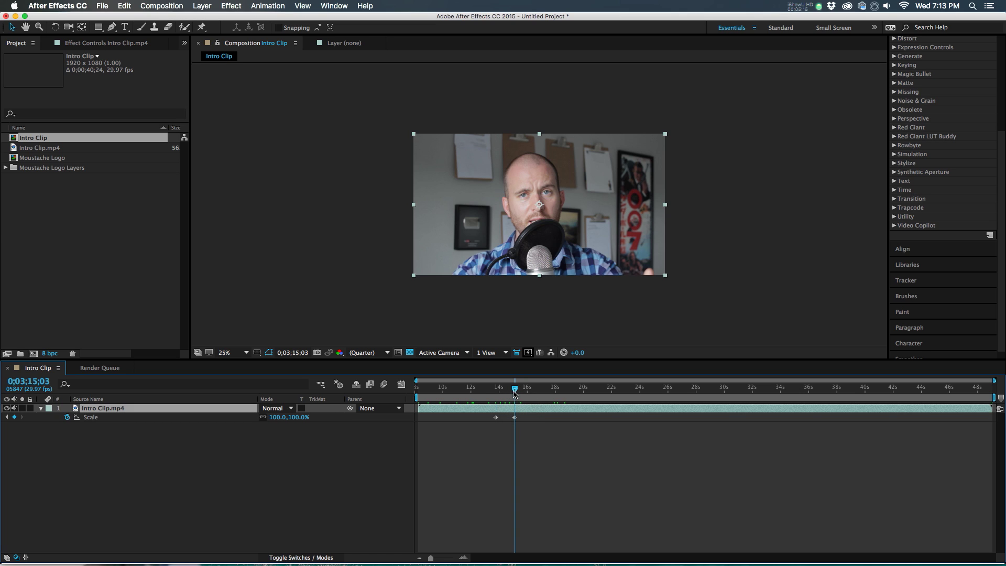
Return to 0;03;13;23 and set the clip's first Scale keyframe to 120%
{"action": "left_click_drag", "start_coordinate": [512, 390], "coordinate": [496, 391]}
{"action": "left_click_drag", "start_coordinate": [302, 419], "coordinate": [313, 418]}
{"action": "left_click", "coordinate": [283, 419]}
{"action": "key", "text": "Down"}
{"action": "left_click", "coordinate": [332, 454]}
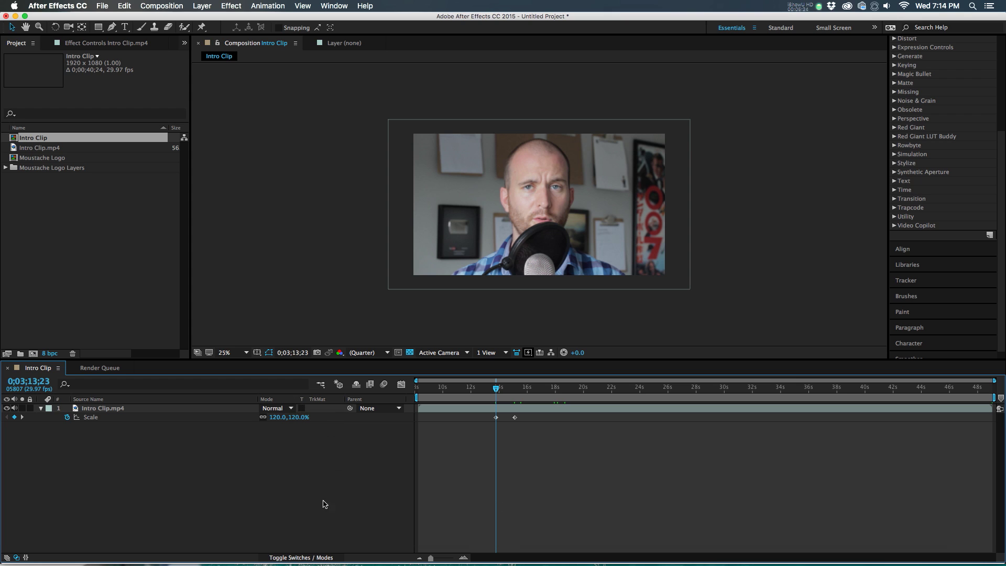
Show the layer switches and change the Intro Clip.mp4 layer's quality and sampling to bicubic, checking the facial detail up close
{"action": "left_click", "coordinate": [325, 556]}
{"action": "scroll", "coordinate": [603, 198], "scroll_direction": "up", "scroll_amount": 2}
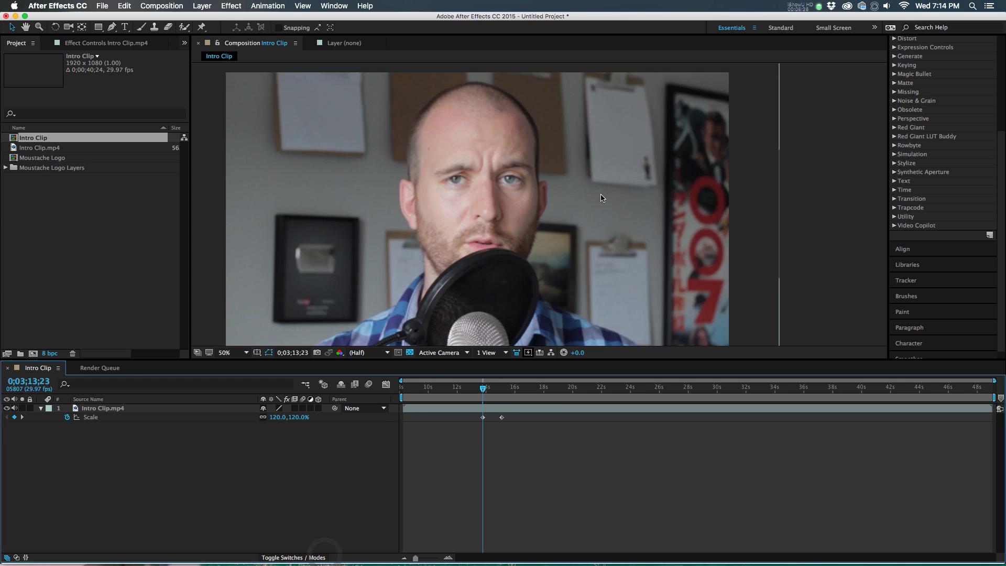
{"action": "scroll", "coordinate": [601, 198], "scroll_direction": "up", "scroll_amount": 2}
{"action": "scroll", "coordinate": [482, 138], "scroll_direction": "up", "scroll_amount": 2}
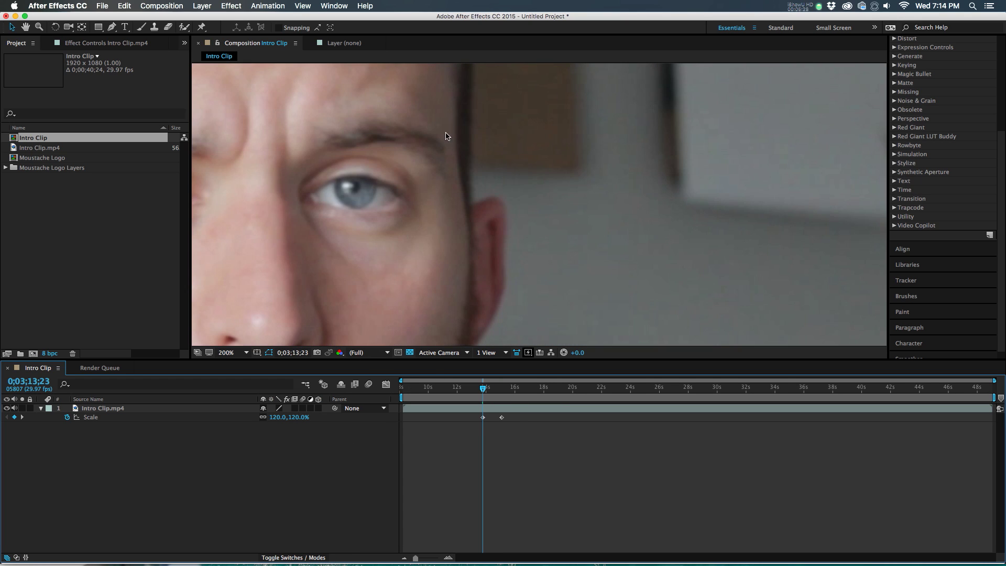
{"action": "scroll", "coordinate": [398, 157], "scroll_direction": "down", "scroll_amount": 2}
{"action": "scroll", "coordinate": [287, 168], "scroll_direction": "up", "scroll_amount": 8}
{"action": "scroll", "coordinate": [397, 187], "scroll_direction": "down", "scroll_amount": 8}
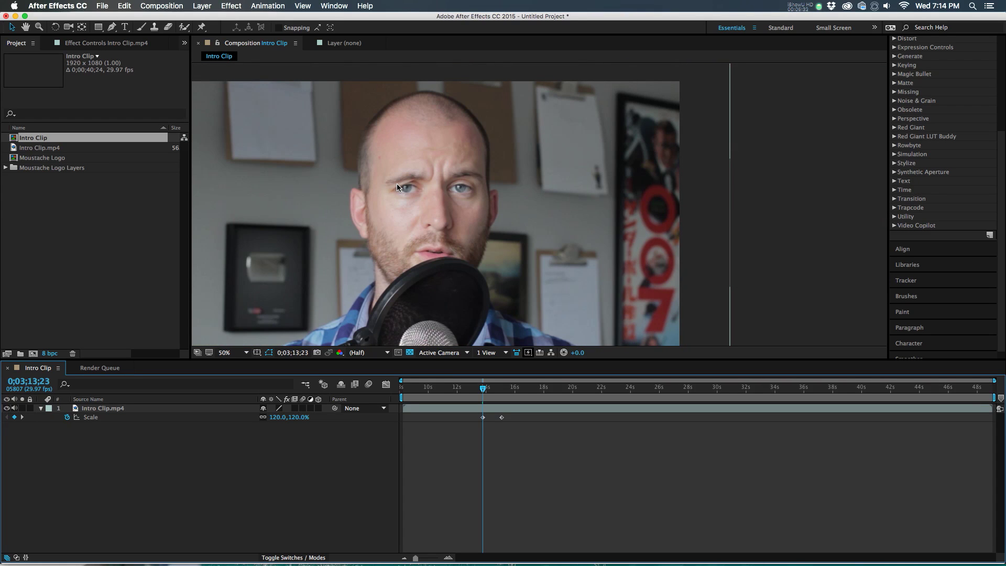
{"action": "scroll", "coordinate": [397, 183], "scroll_direction": "up", "scroll_amount": 4}
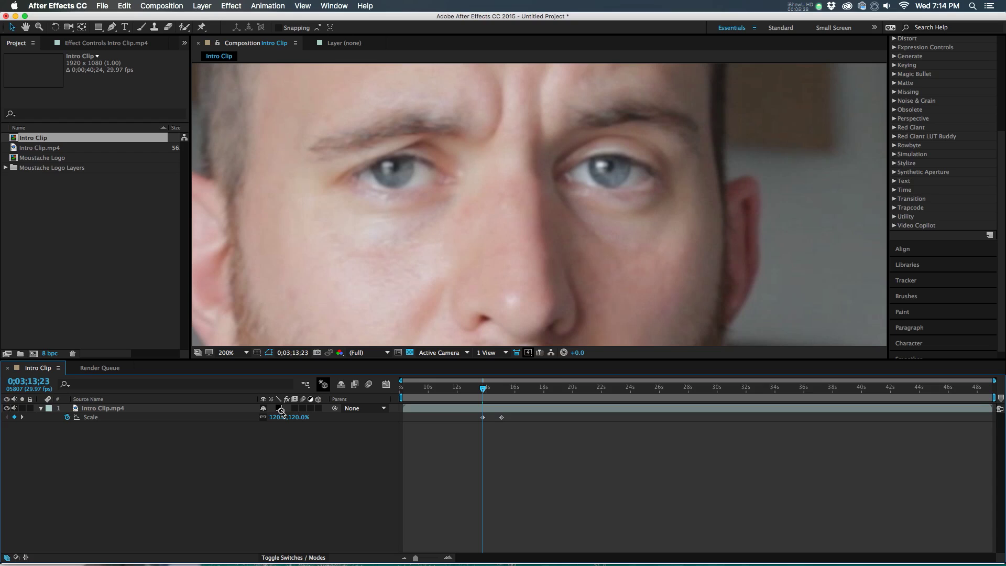
{"action": "left_click", "coordinate": [280, 410]}
{"action": "left_click", "coordinate": [279, 410]}
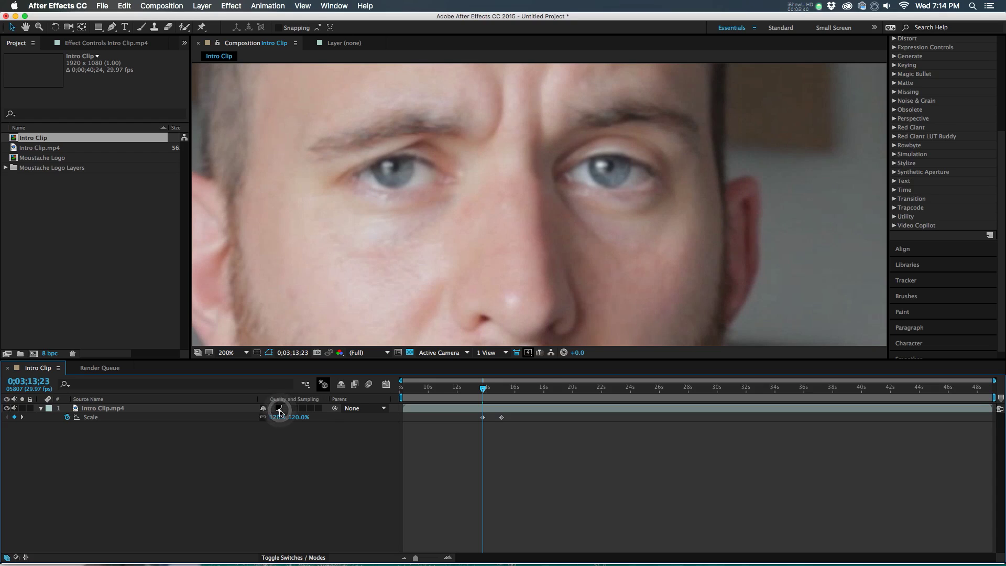
{"action": "left_click", "coordinate": [280, 411]}
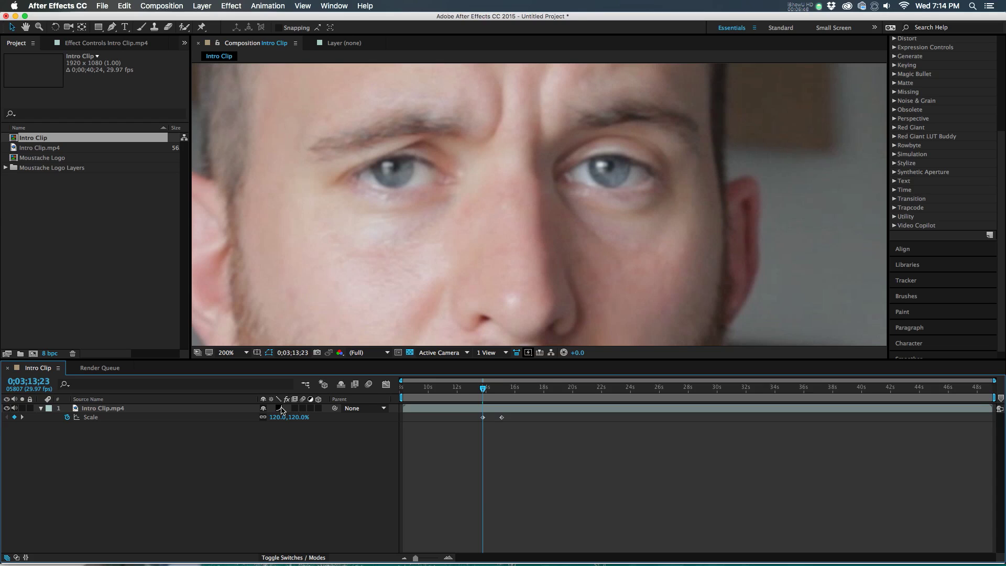
Fit the clip in the viewer and preview its zoom-out up to the second Scale keyframe at 0;03;15;03
{"action": "key", "text": "shift+/"}
{"action": "left_click_drag", "start_coordinate": [486, 390], "coordinate": [502, 401]}
{"action": "key", "text": "space"}
{"action": "left_click_drag", "start_coordinate": [579, 278], "coordinate": [536, 225]}
{"action": "key", "text": "space"}
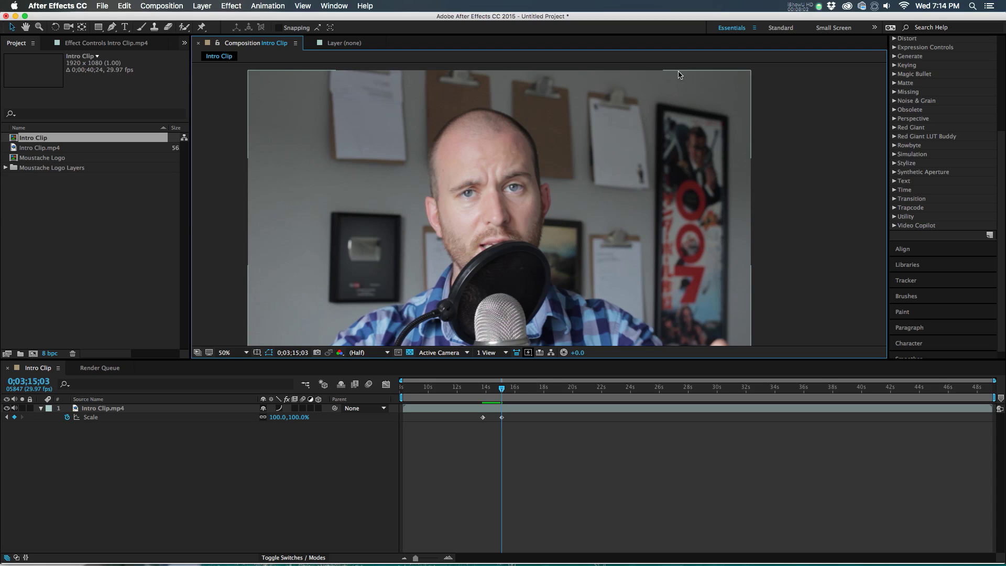
Add the Moustache Logo composition above the clip so that it starts at the first Scale keyframe, 0;03;13;23
{"action": "left_click_drag", "start_coordinate": [501, 389], "coordinate": [493, 392]}
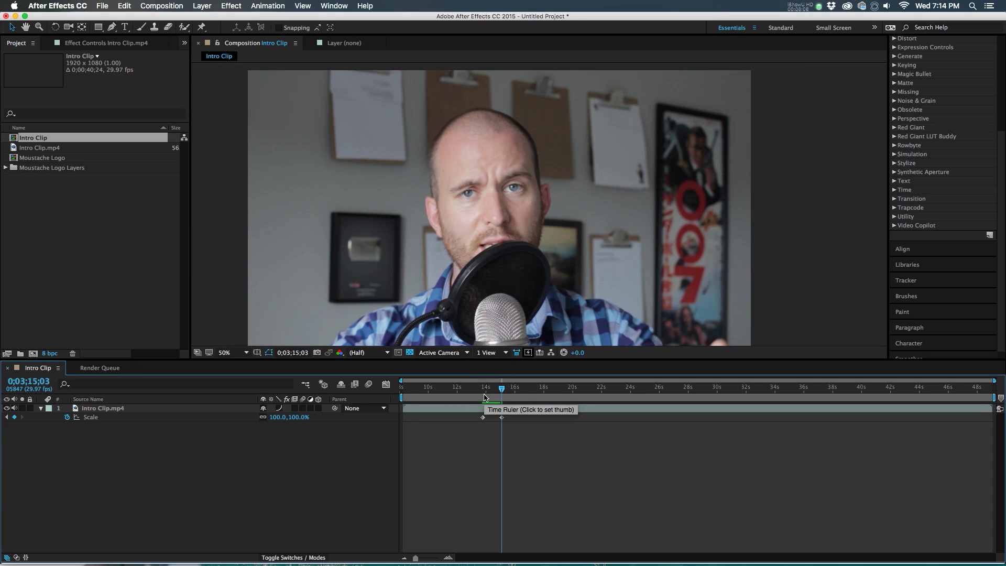
{"action": "left_click_drag", "start_coordinate": [47, 160], "coordinate": [483, 411]}
{"action": "left_click_drag", "start_coordinate": [501, 388], "coordinate": [489, 387]}
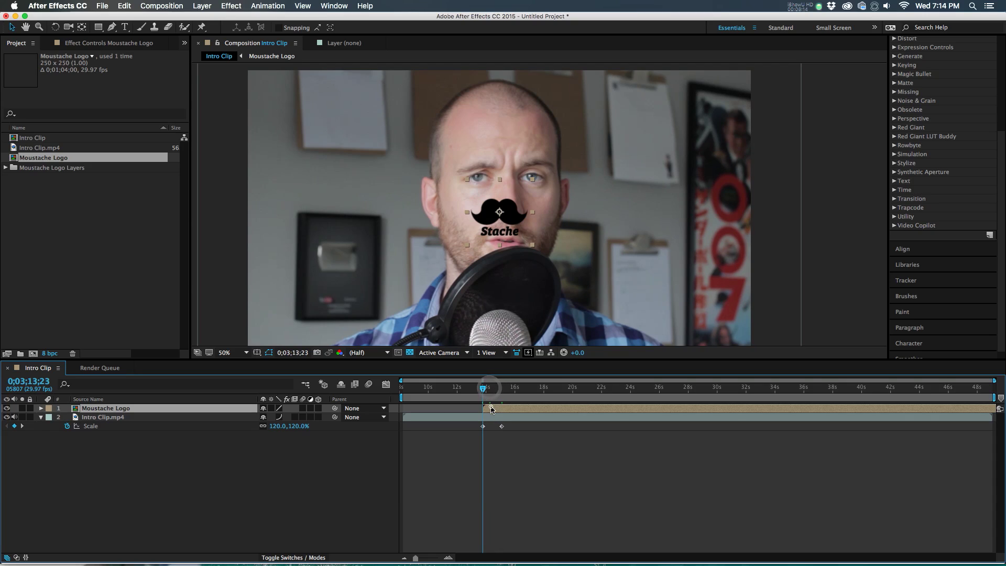
{"action": "left_click", "coordinate": [491, 406]}
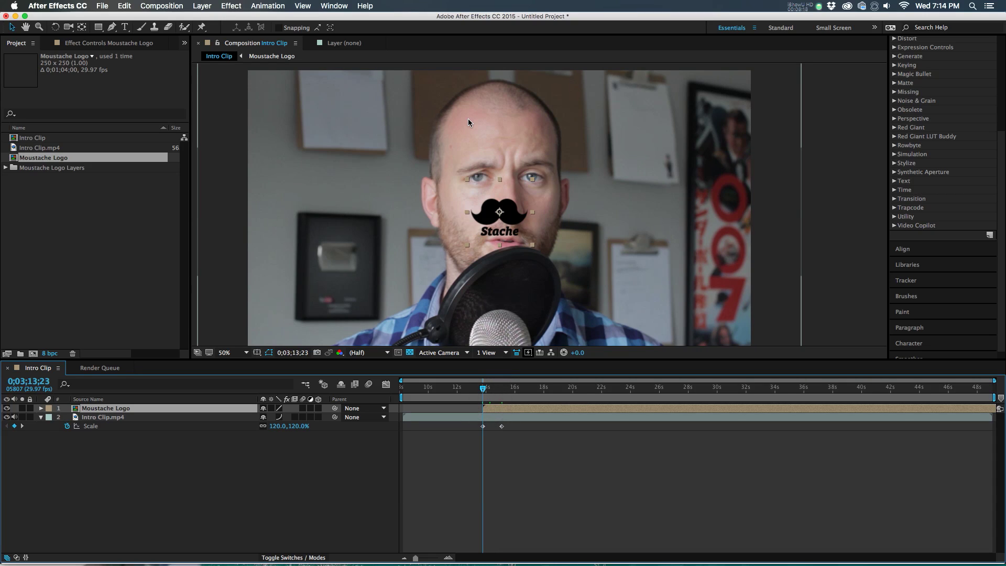
At 0;03;15;03, enlarge the Moustache Logo layer proportionally until it nearly fills the frame height
{"action": "scroll", "coordinate": [468, 118], "scroll_direction": "down", "scroll_amount": 2}
{"action": "left_click_drag", "start_coordinate": [496, 389], "coordinate": [502, 390]}
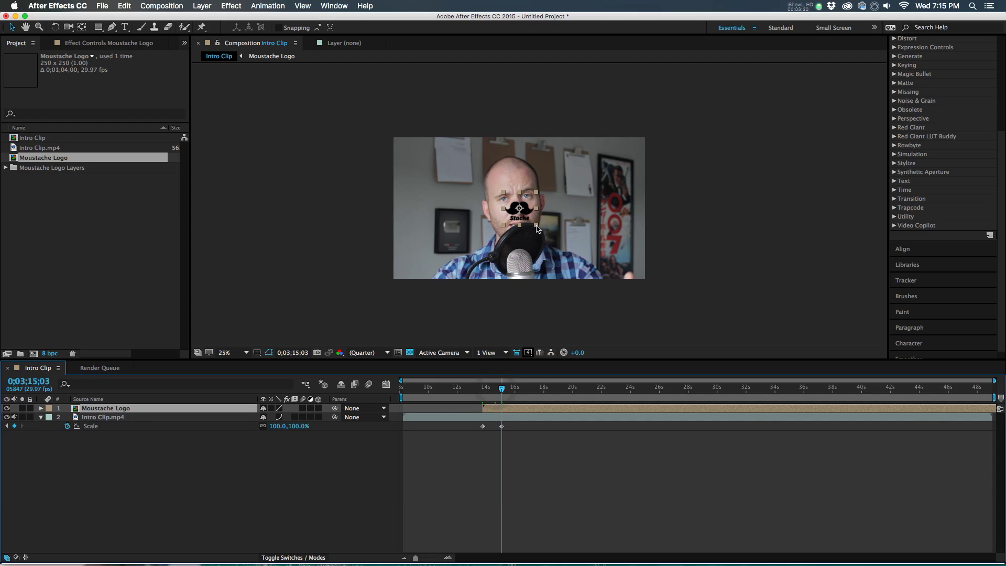
{"action": "left_click", "coordinate": [536, 226]}
{"action": "left_click_drag", "start_coordinate": [564, 255], "coordinate": [579, 268]}
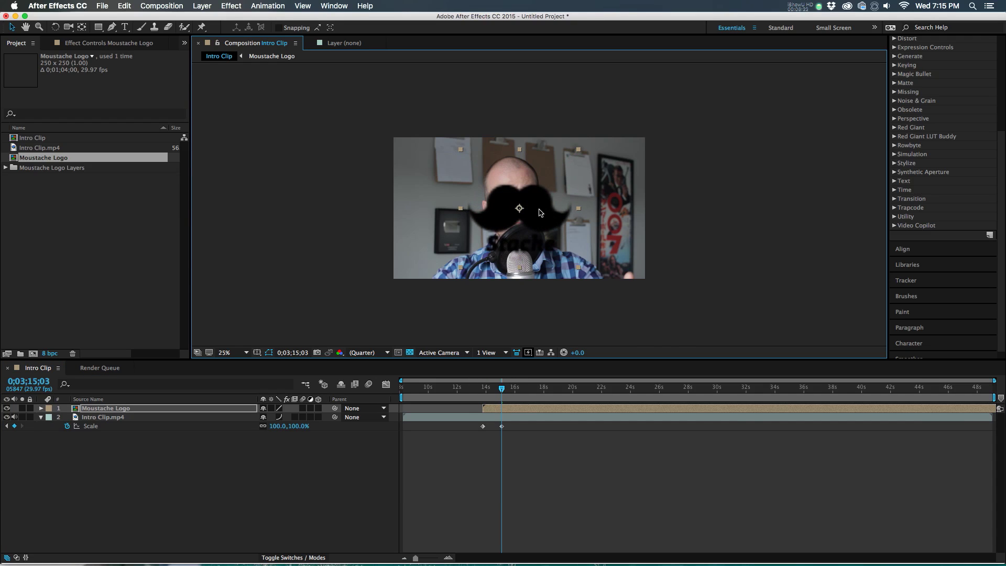
Examine the edge sharpness of the enlarged moustache logo up close
{"action": "scroll", "coordinate": [540, 210], "scroll_direction": "up", "scroll_amount": 2}
{"action": "scroll", "coordinate": [405, 243], "scroll_direction": "up", "scroll_amount": 4}
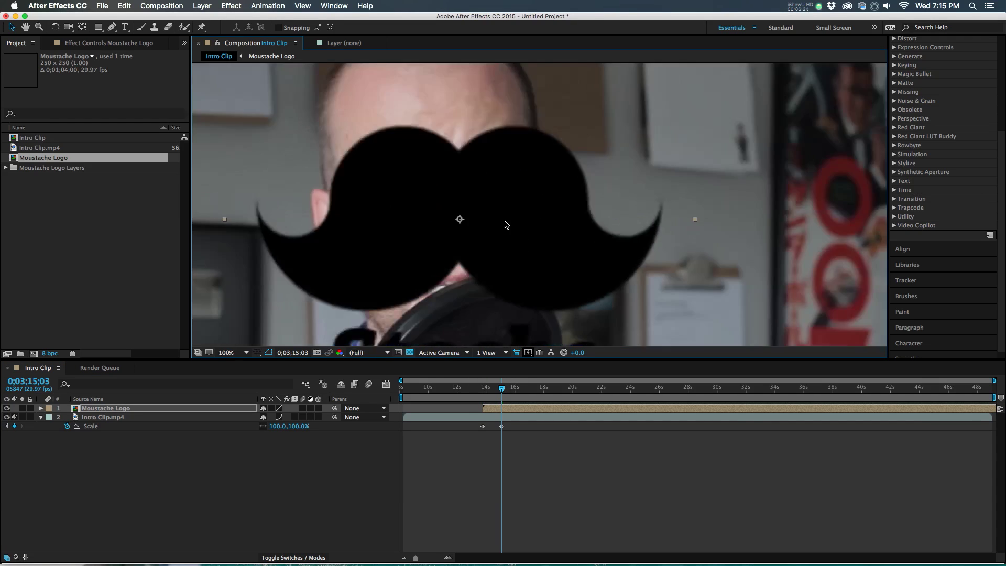
{"action": "scroll", "coordinate": [460, 139], "scroll_direction": "down", "scroll_amount": 3}
{"action": "scroll", "coordinate": [446, 154], "scroll_direction": "up", "scroll_amount": 4}
{"action": "scroll", "coordinate": [452, 151], "scroll_direction": "down", "scroll_amount": 2}
{"action": "left_click_drag", "start_coordinate": [439, 151], "coordinate": [507, 172]}
{"action": "scroll", "coordinate": [518, 163], "scroll_direction": "up", "scroll_amount": 1}
{"action": "left_click_drag", "start_coordinate": [471, 124], "coordinate": [614, 194]}
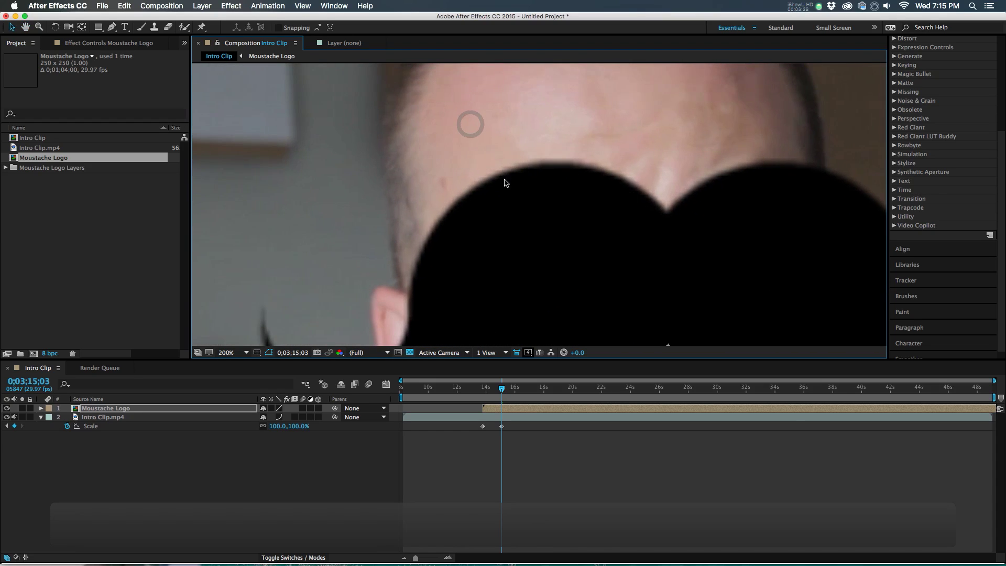
{"action": "left_click_drag", "start_coordinate": [428, 290], "coordinate": [511, 167]}
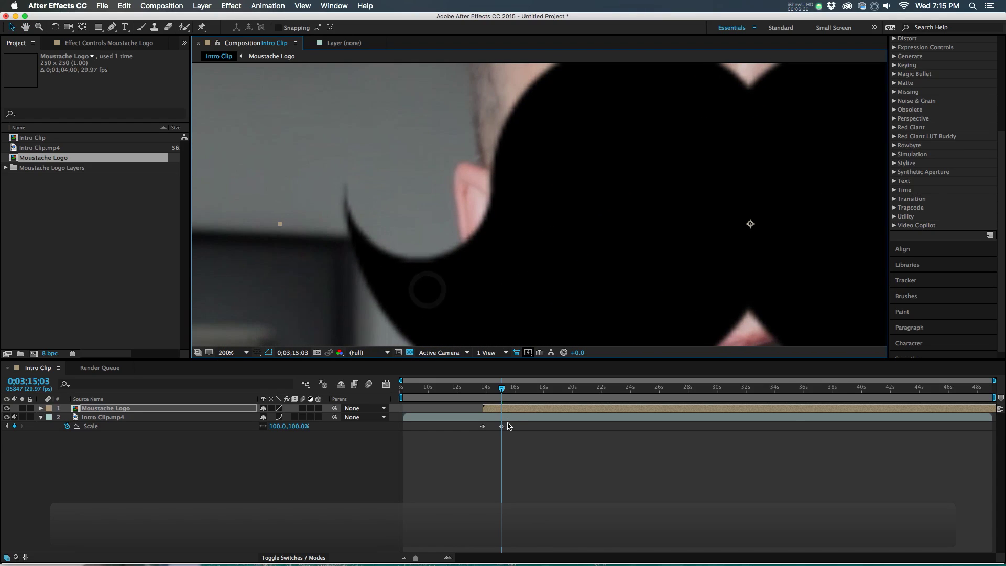
Open the Moustache Logo composition and enable continuous rasterization for the Left, Right and Words layers
{"action": "double_click", "coordinate": [501, 411]}
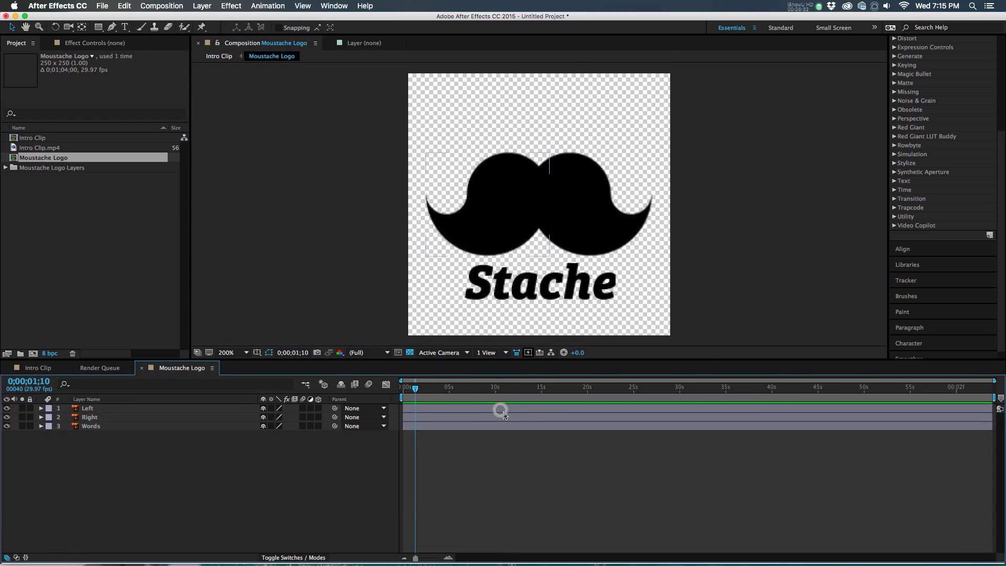
{"action": "left_click", "coordinate": [272, 417]}
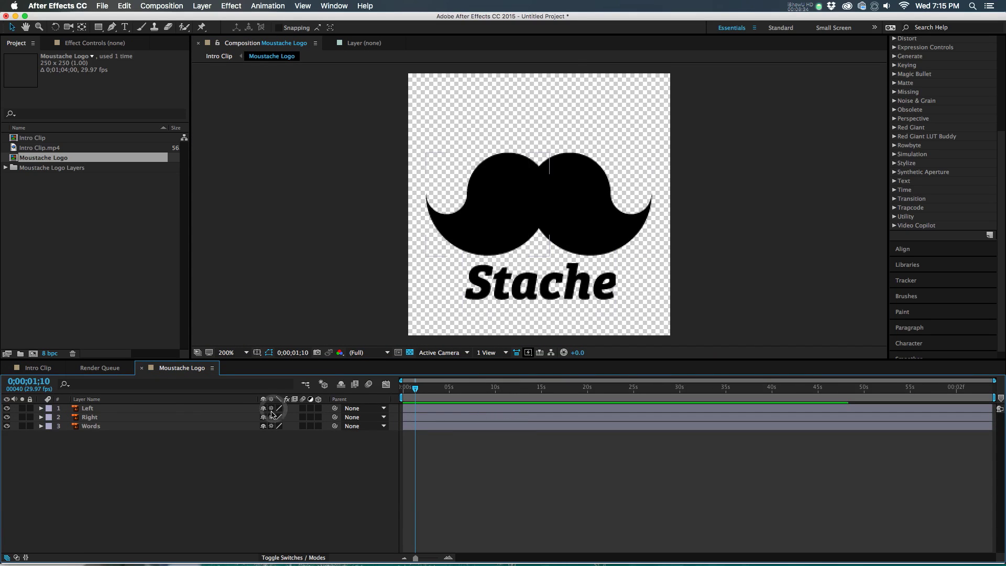
{"action": "left_click", "coordinate": [272, 426]}
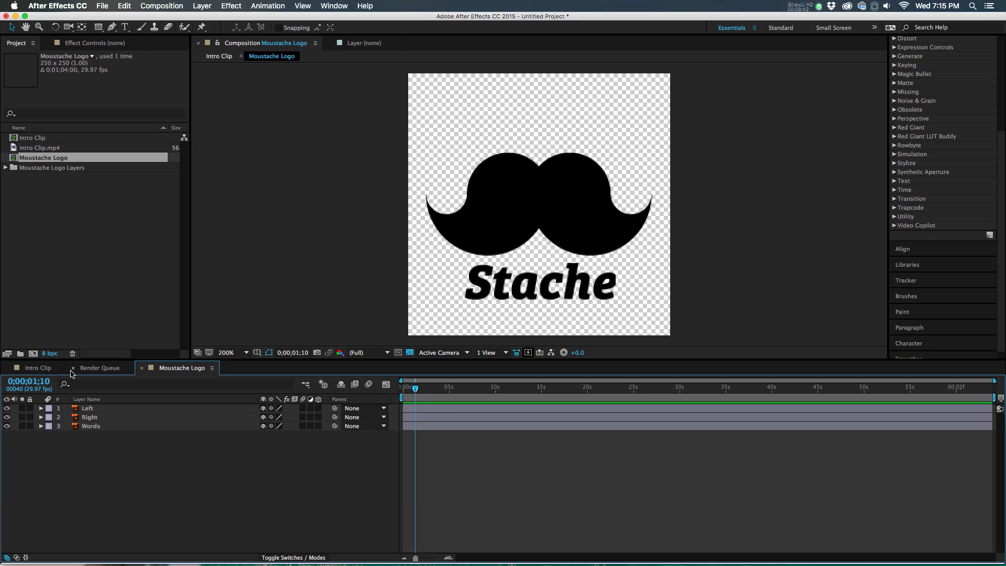
Return to the Intro Clip composition and proportionally shrink the Moustache Logo layer to slightly under a third of the frame width
{"action": "left_click", "coordinate": [37, 369]}
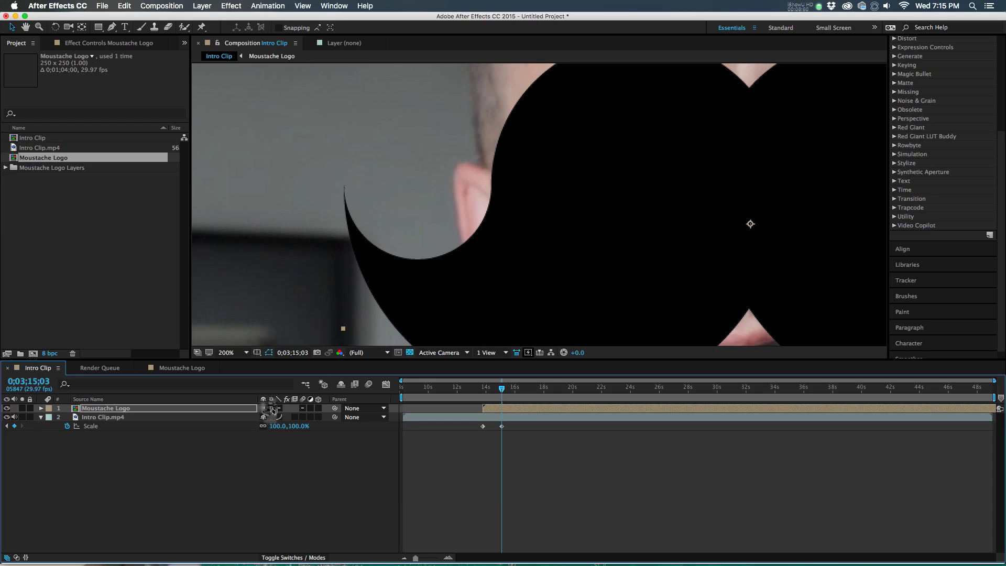
{"action": "double_click", "coordinate": [555, 408]}
{"action": "left_click", "coordinate": [46, 368]}
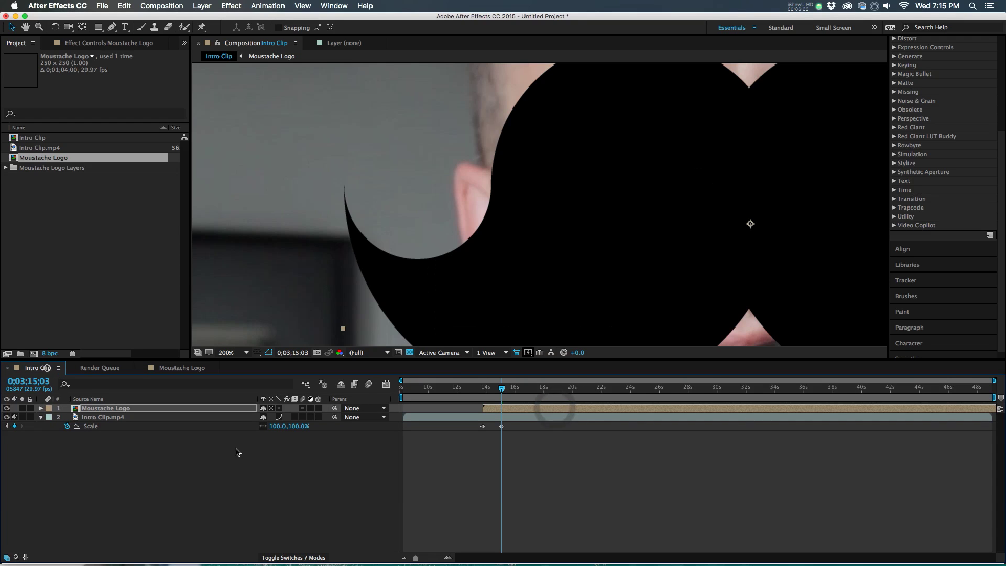
{"action": "scroll", "coordinate": [524, 137], "scroll_direction": "down", "scroll_amount": 2}
{"action": "left_click_drag", "start_coordinate": [681, 169], "coordinate": [645, 215]}
{"action": "left_click_drag", "start_coordinate": [591, 147], "coordinate": [579, 161]}
{"action": "left_click_drag", "start_coordinate": [525, 186], "coordinate": [519, 229]}
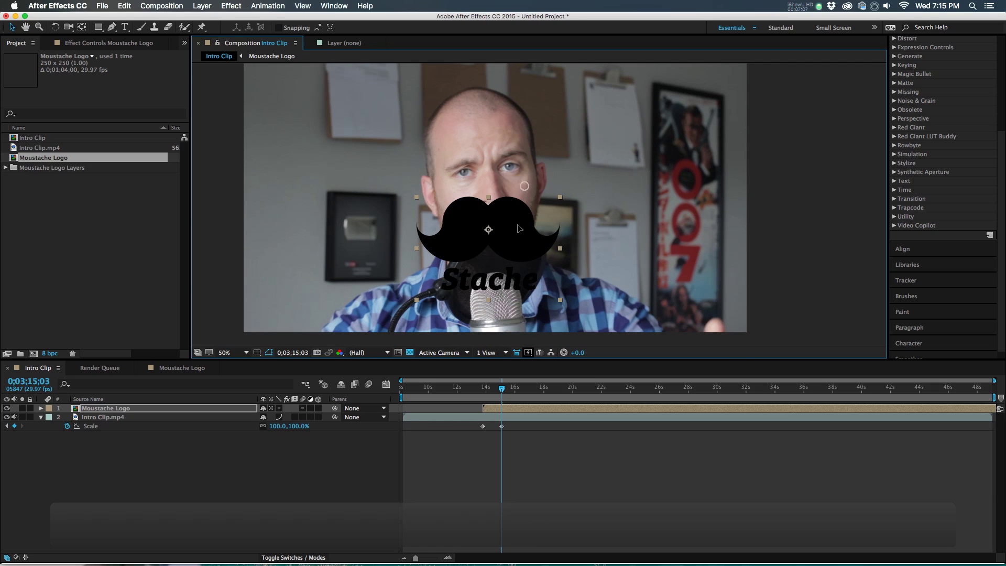
{"action": "key", "text": "super+z"}
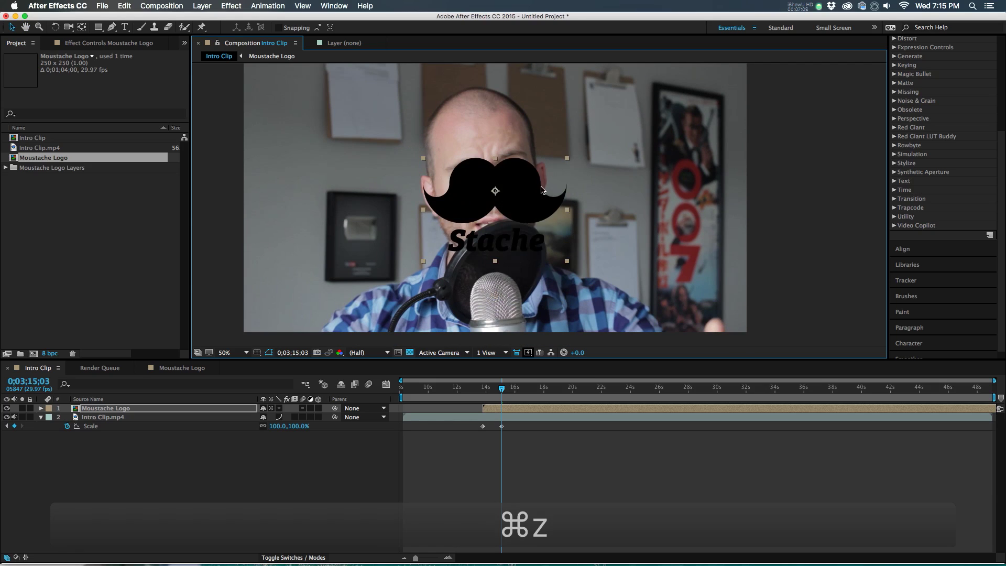
Create a null object in Intro Clip and place it below the Intro Clip.mp4 layer
{"action": "left_click", "coordinate": [498, 409]}
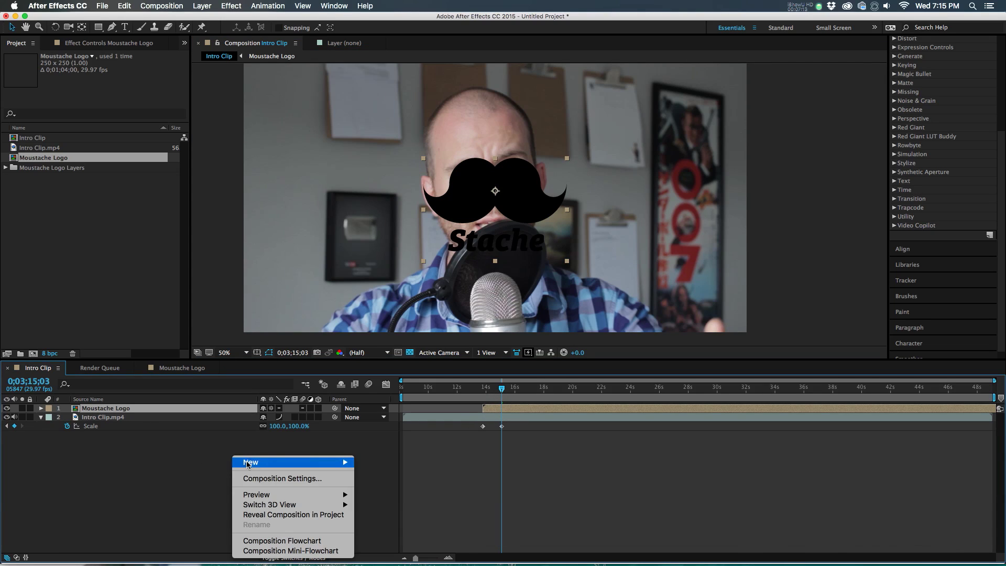
{"action": "mouse_move", "coordinate": [257, 462]}
{"action": "left_click", "coordinate": [393, 514]}
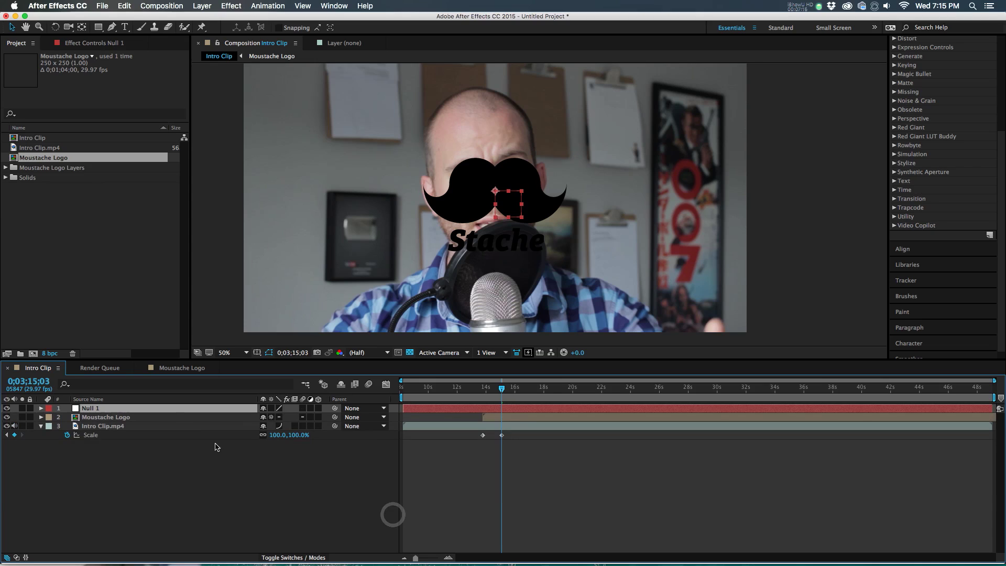
{"action": "left_click_drag", "start_coordinate": [147, 408], "coordinate": [139, 438]}
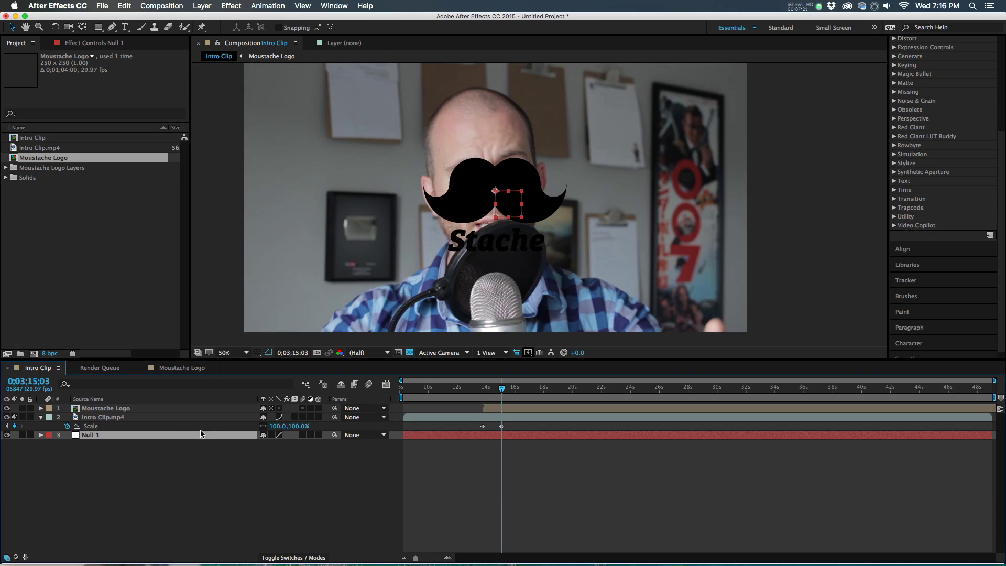
Add a Scale keyframe of 100% to the null layer at 0;03;15;03
{"action": "left_click", "coordinate": [137, 419]}
{"action": "left_click", "coordinate": [128, 436]}
{"action": "key", "text": "s"}
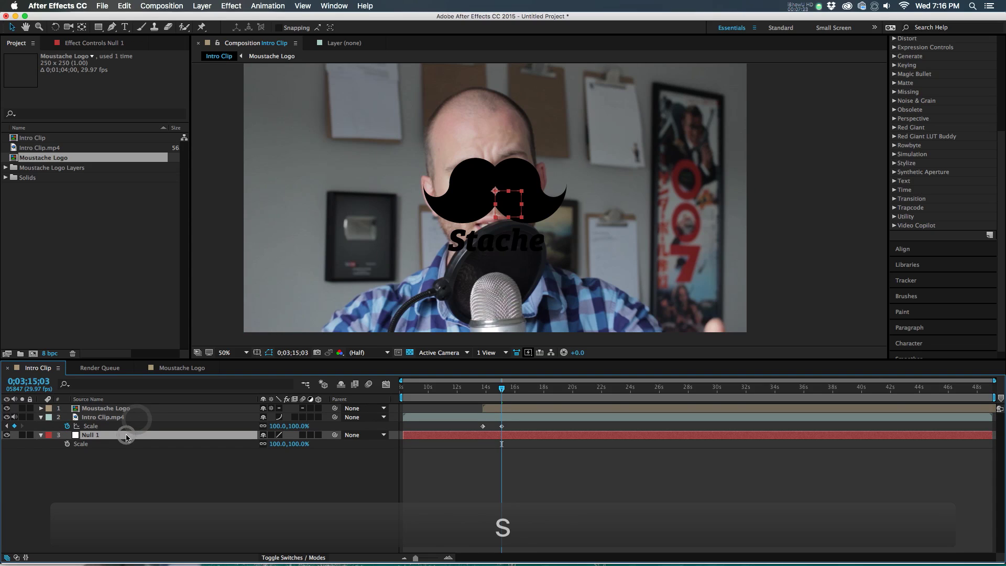
{"action": "left_click", "coordinate": [68, 444]}
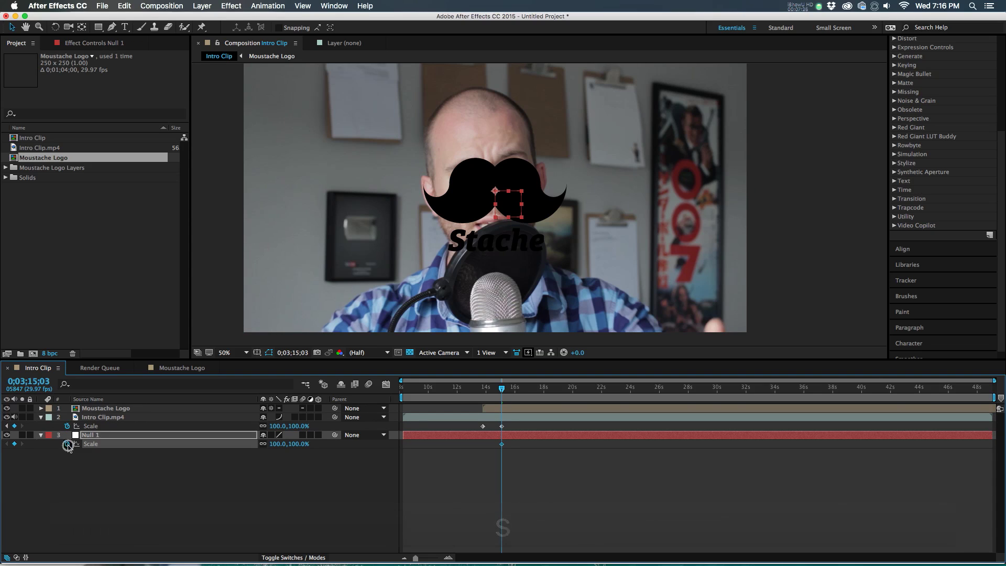
Parent the Moustache Logo layer to the null and rename the null Control!
{"action": "left_click", "coordinate": [504, 409]}
{"action": "left_click_drag", "start_coordinate": [335, 408], "coordinate": [212, 438]}
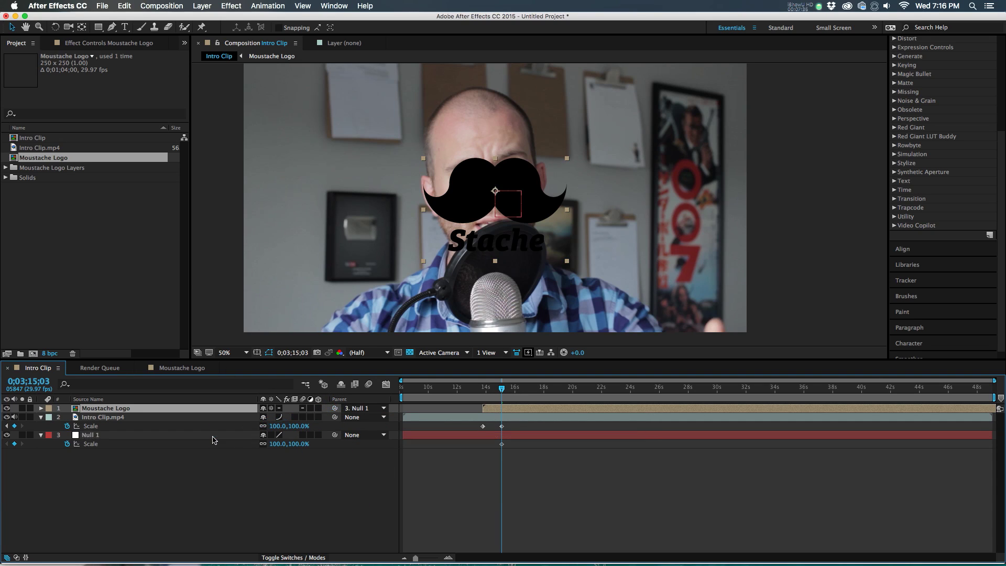
{"action": "left_click", "coordinate": [212, 438]}
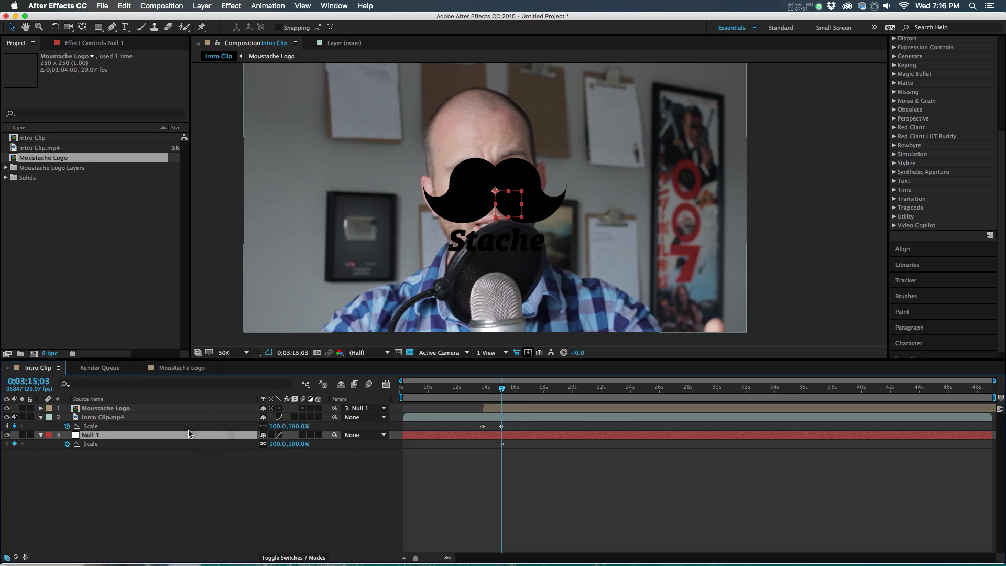
{"action": "key", "text": "Return"}
{"action": "type", "text": "Control!"}
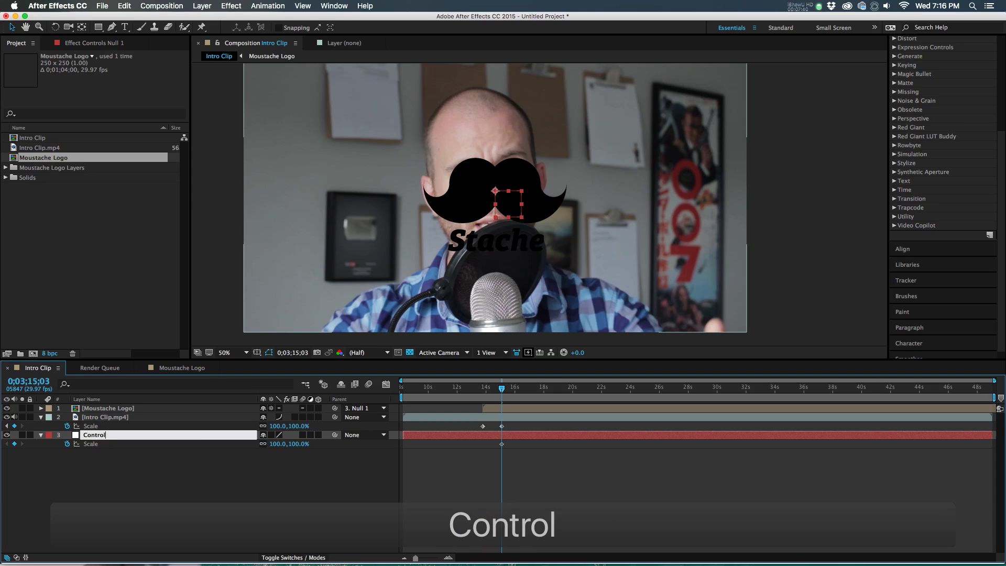
{"action": "key", "text": "Return"}
At 0;03;13;23, keyframe the Control! null's Scale at 951%, and check the zoom through to 0;03;15;03
{"action": "left_click_drag", "start_coordinate": [498, 388], "coordinate": [484, 393]}
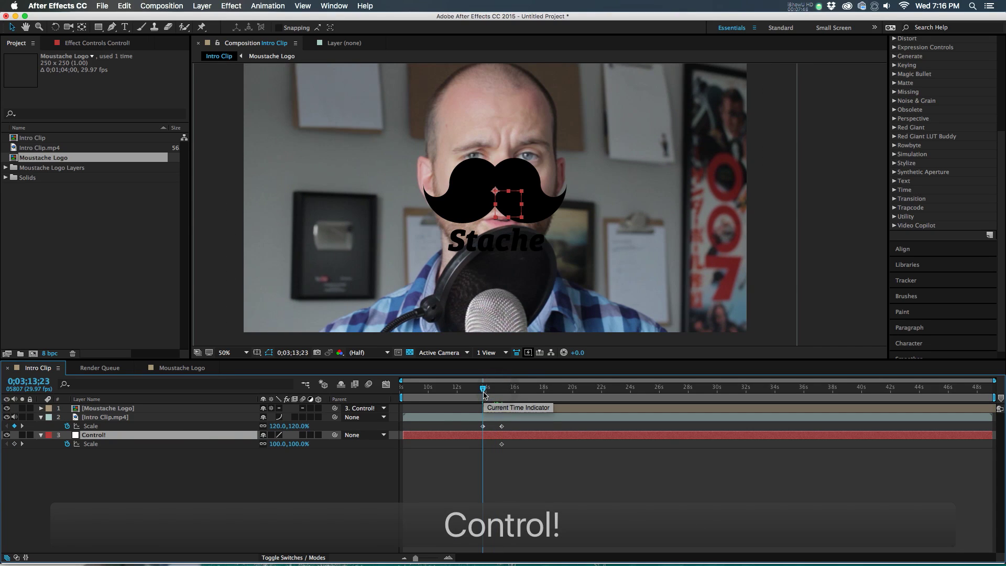
{"action": "left_click", "coordinate": [473, 433]}
{"action": "left_click_drag", "start_coordinate": [299, 444], "coordinate": [727, 404]}
{"action": "scroll", "coordinate": [521, 207], "scroll_direction": "down", "scroll_amount": 2}
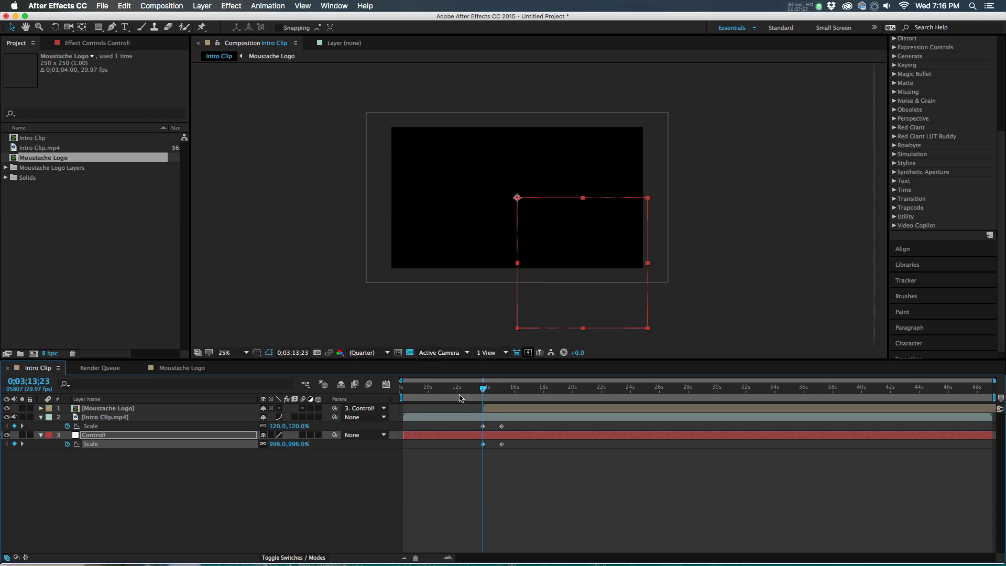
{"action": "left_click", "coordinate": [495, 412]}
{"action": "left_click_drag", "start_coordinate": [293, 444], "coordinate": [434, 426]}
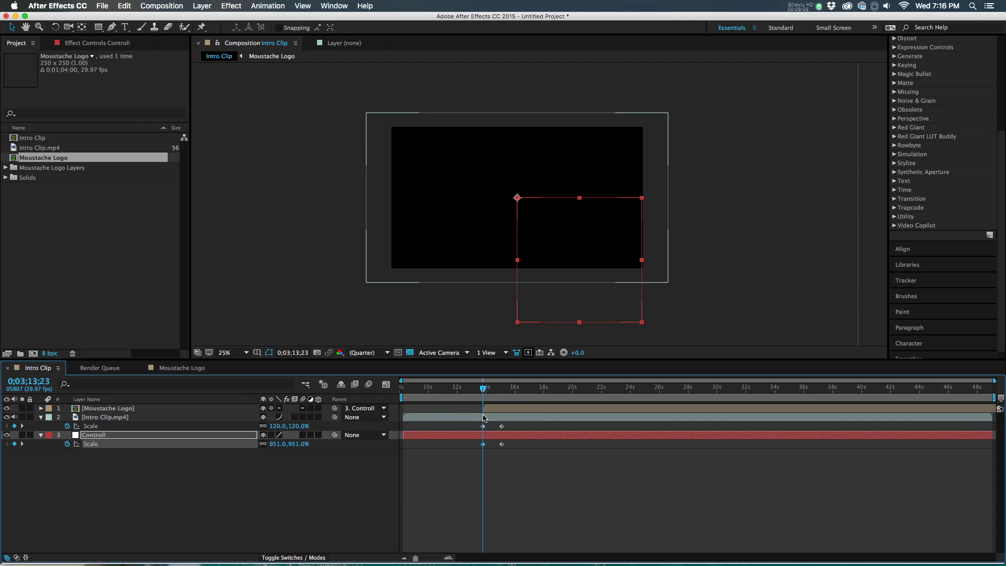
{"action": "left_click_drag", "start_coordinate": [483, 388], "coordinate": [509, 394]}
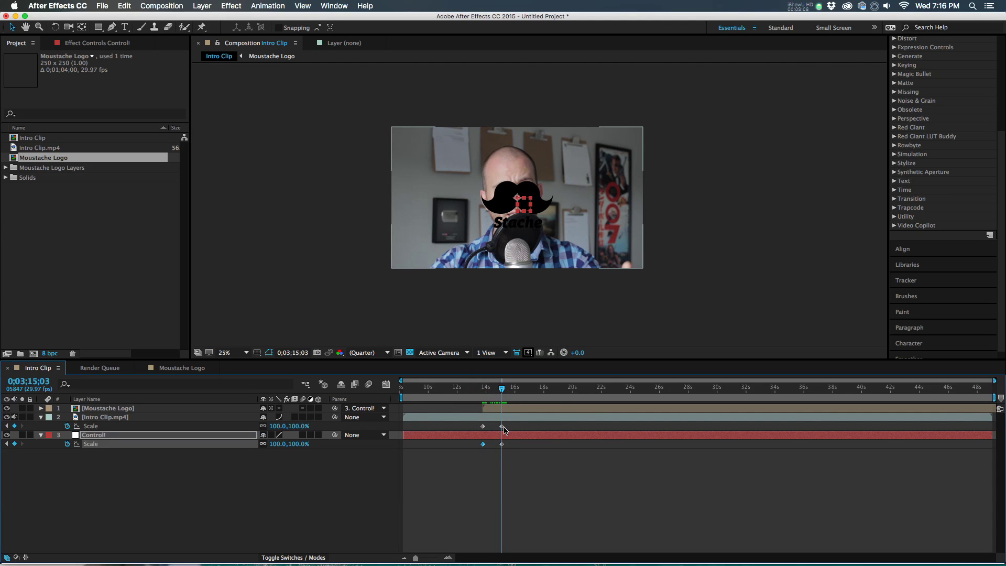
Create a composition-sized 1920 x 1080 px solid in near-white FAFAFA
{"action": "left_click", "coordinate": [267, 485]}
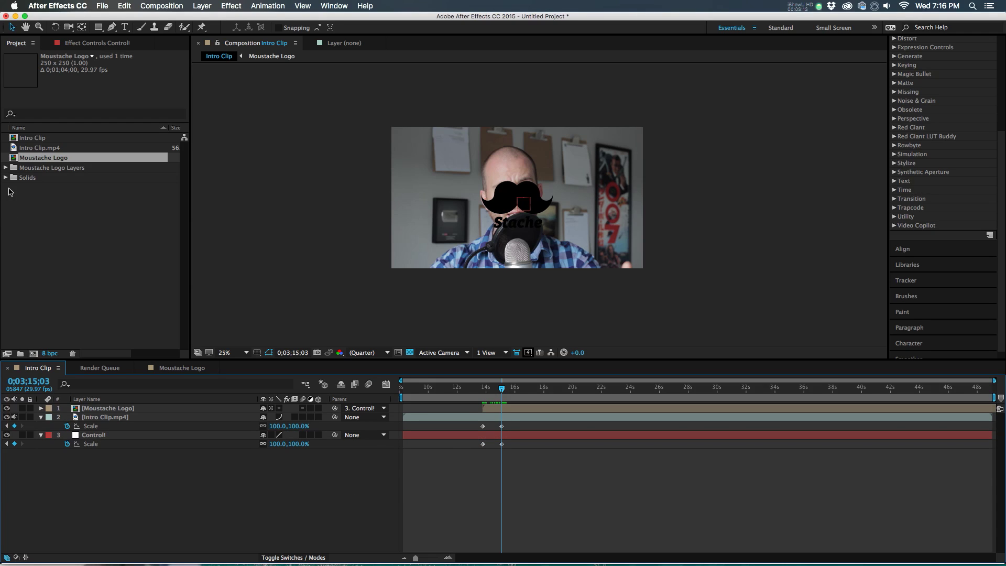
{"action": "right_click", "coordinate": [157, 497]}
{"action": "mouse_move", "coordinate": [167, 466]}
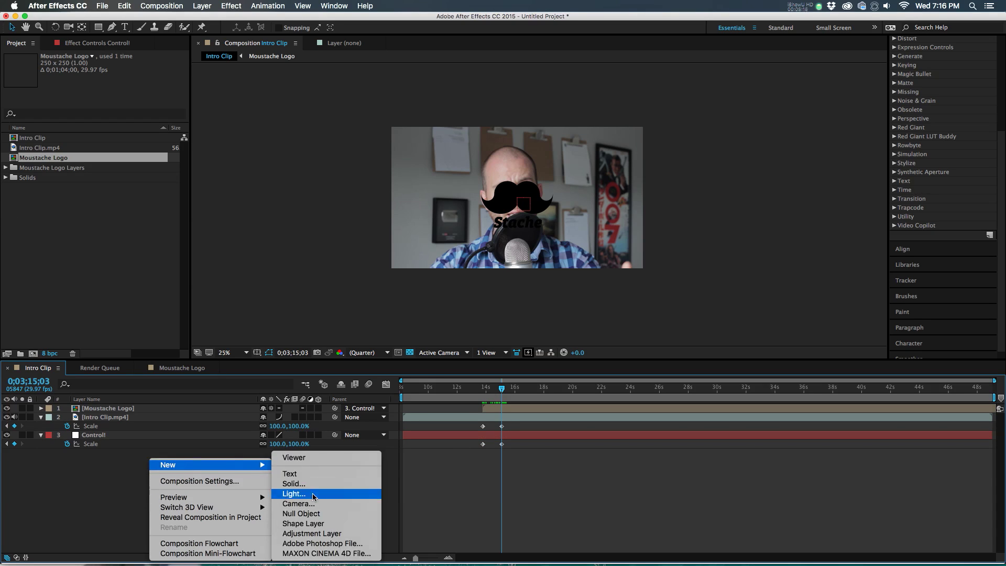
{"action": "left_click", "coordinate": [294, 483]}
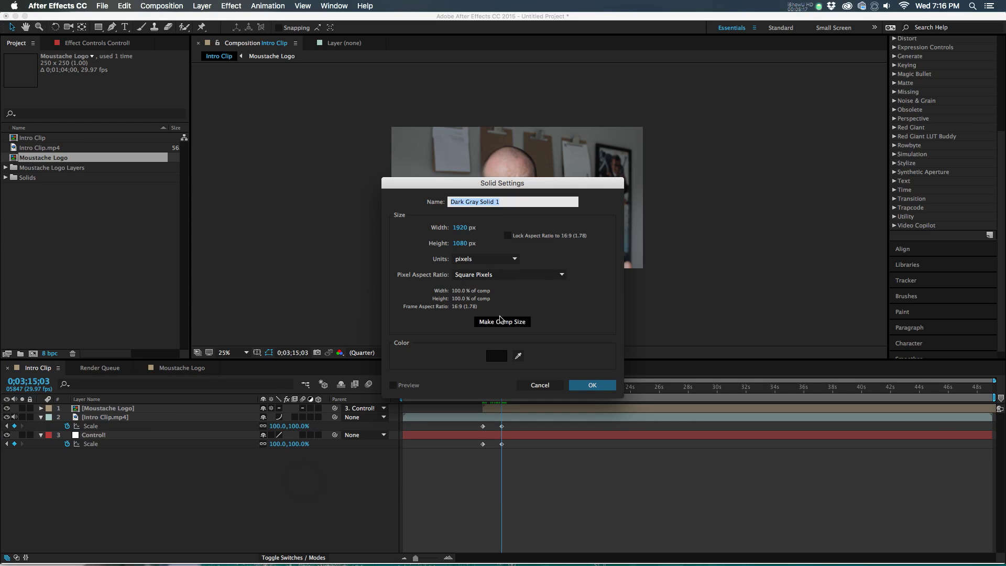
{"action": "left_click", "coordinate": [501, 323]}
{"action": "left_click", "coordinate": [496, 356]}
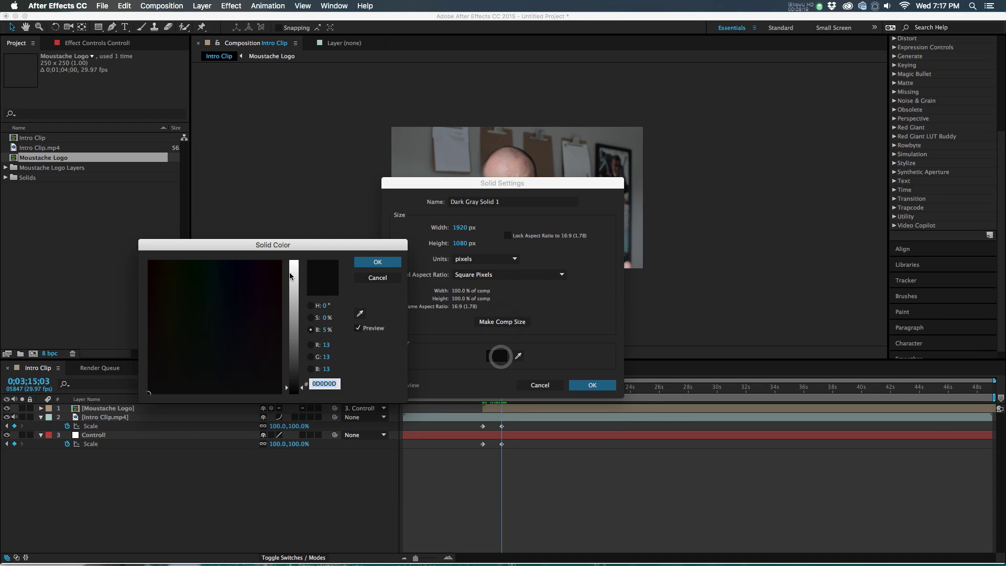
{"action": "left_click", "coordinate": [292, 265]}
{"action": "left_click", "coordinate": [367, 262]}
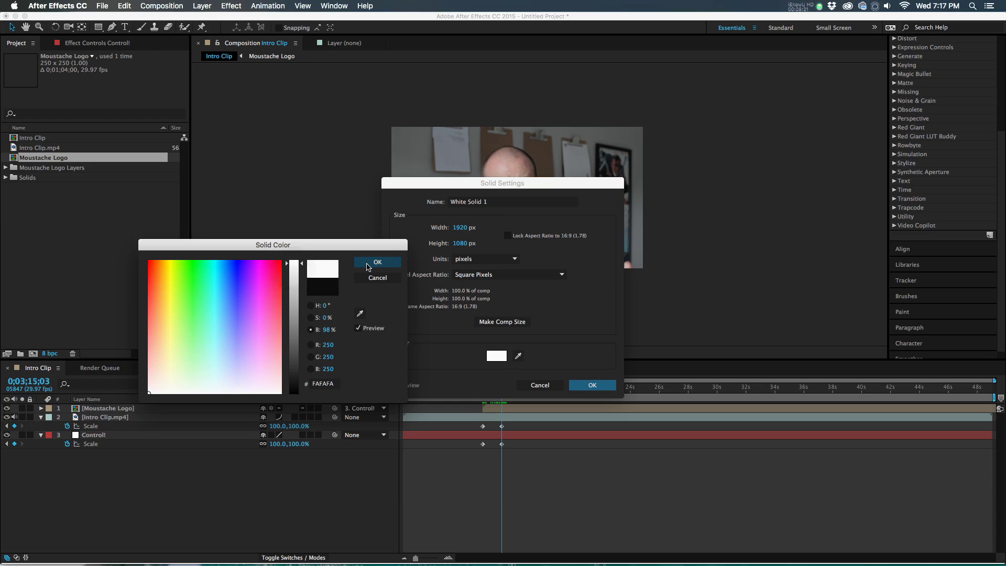
{"action": "left_click", "coordinate": [592, 384]}
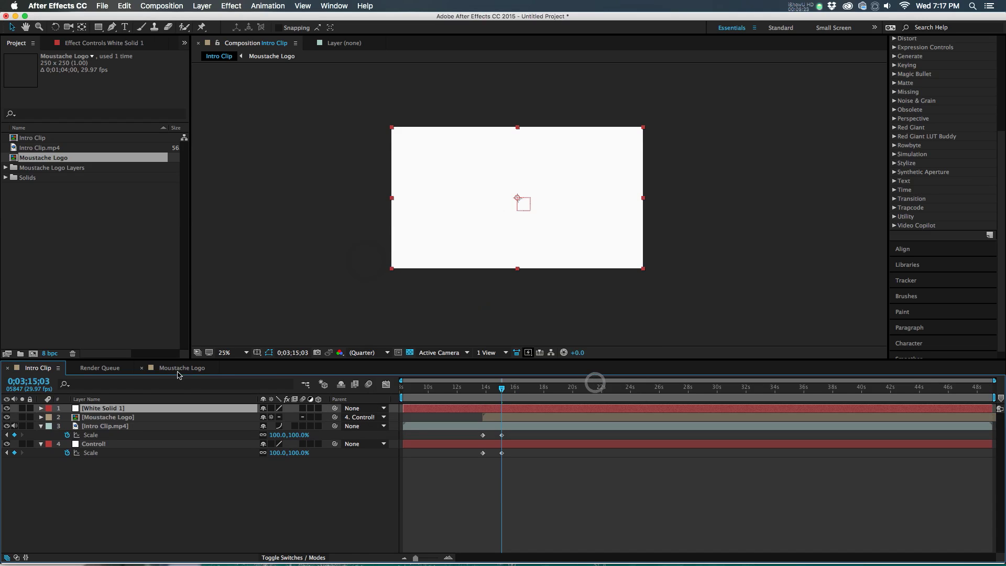
Place the white solid directly below the Moustache Logo layer and make it start at the first Scale keyframe, 0;03;13;23
{"action": "left_click_drag", "start_coordinate": [143, 408], "coordinate": [142, 419]}
{"action": "left_click_drag", "start_coordinate": [414, 418], "coordinate": [491, 419]}
{"action": "scroll", "coordinate": [485, 419], "scroll_direction": "up", "scroll_amount": 4}
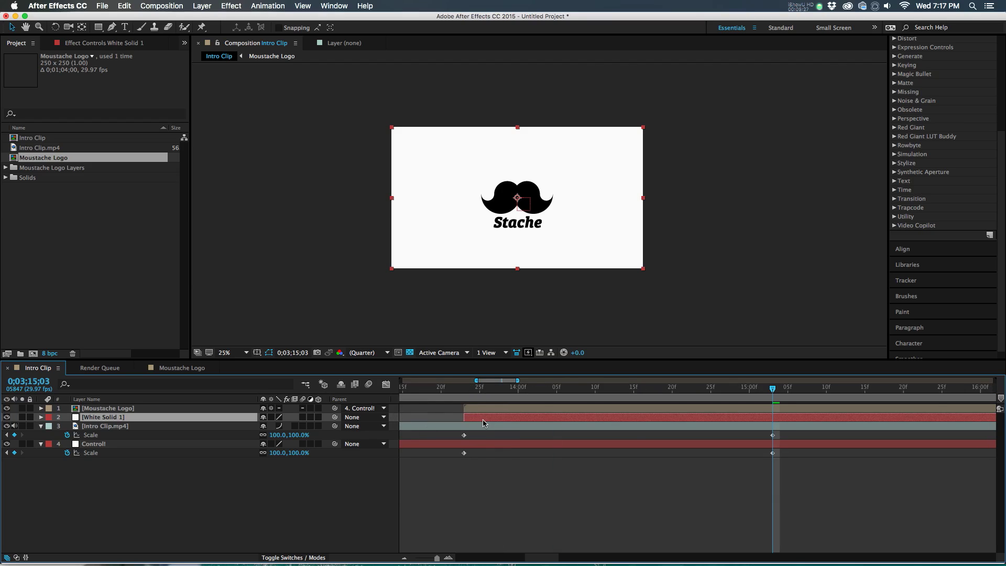
{"action": "left_click", "coordinate": [474, 412]}
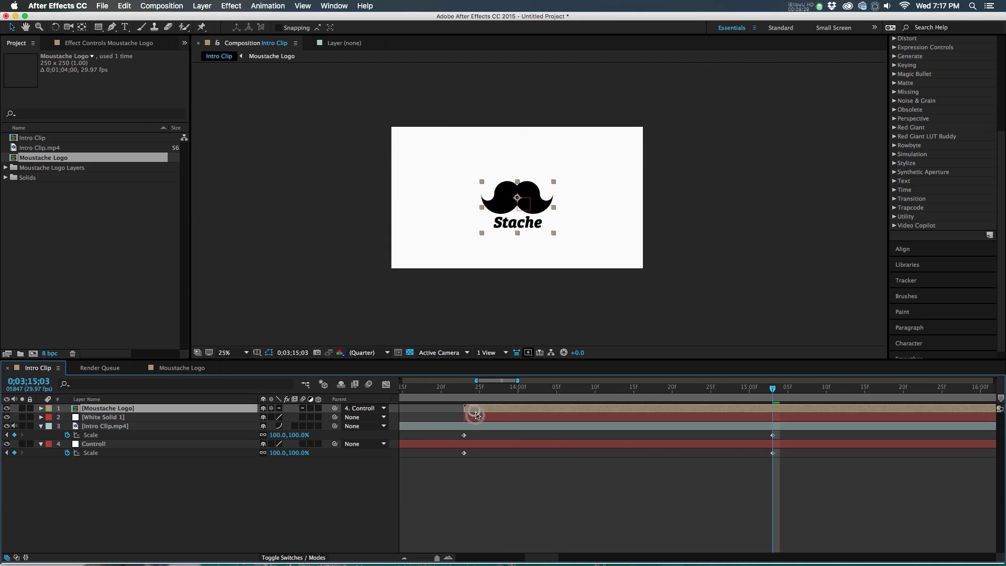
{"action": "key", "text": "super+z"}
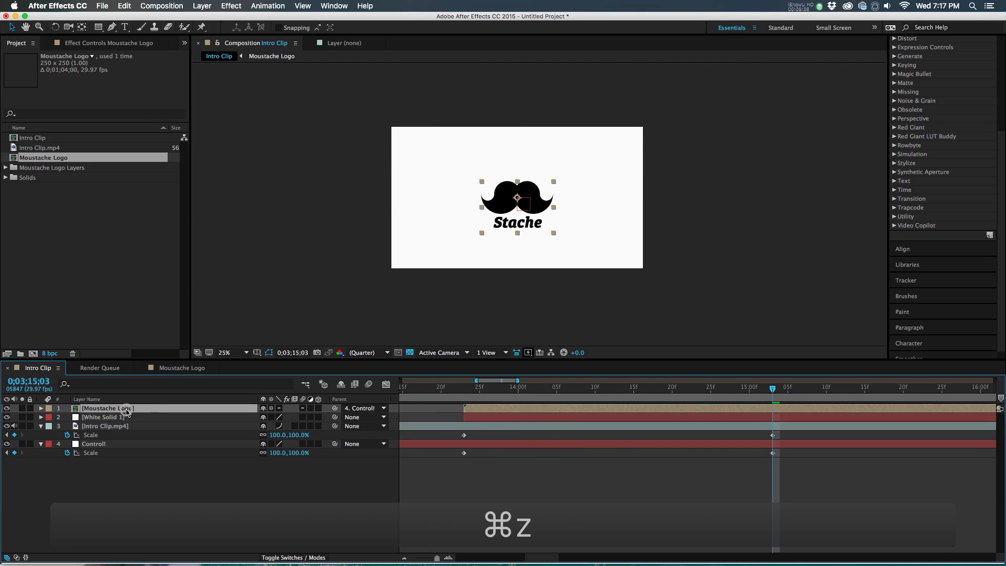
Set the white solid's track matte to Alpha Inverted Matte using the Moustache Logo layer
{"action": "left_click", "coordinate": [129, 419]}
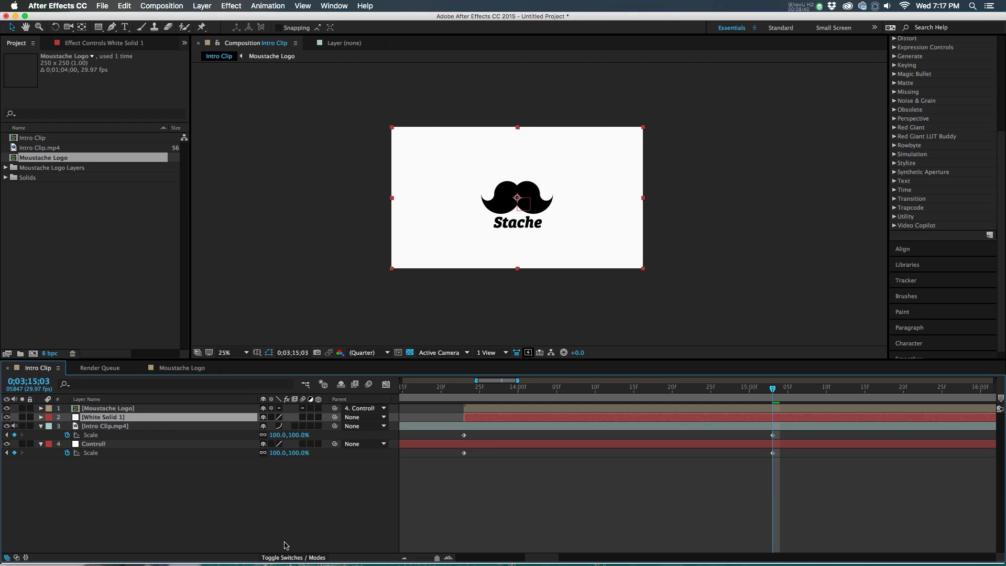
{"action": "left_click", "coordinate": [285, 557]}
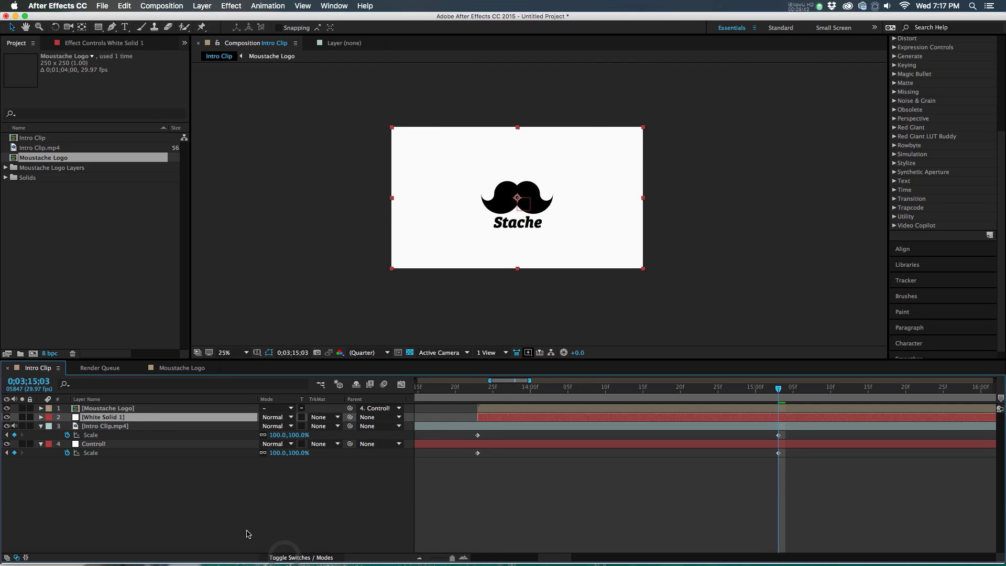
{"action": "left_click", "coordinate": [332, 418]}
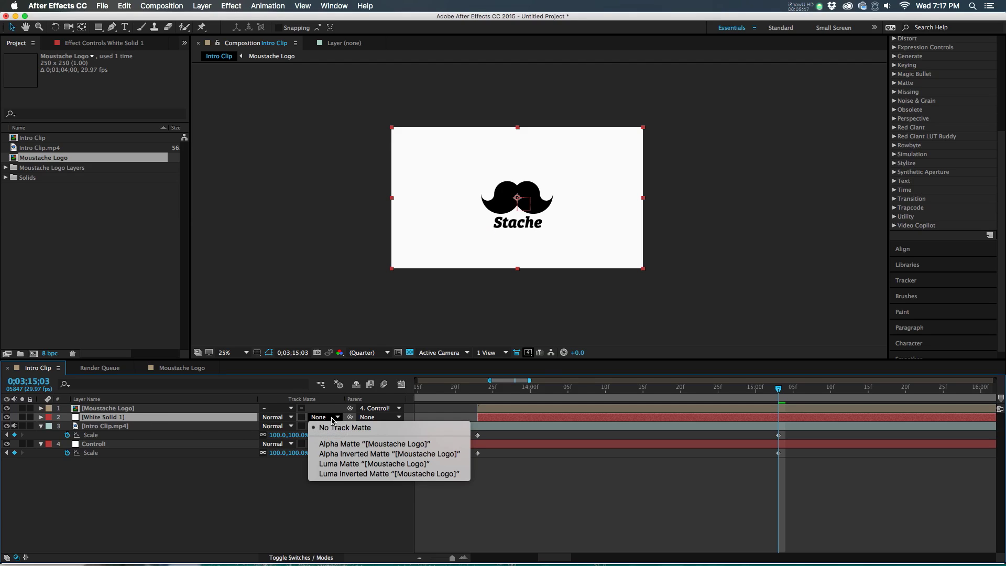
{"action": "left_click", "coordinate": [346, 458]}
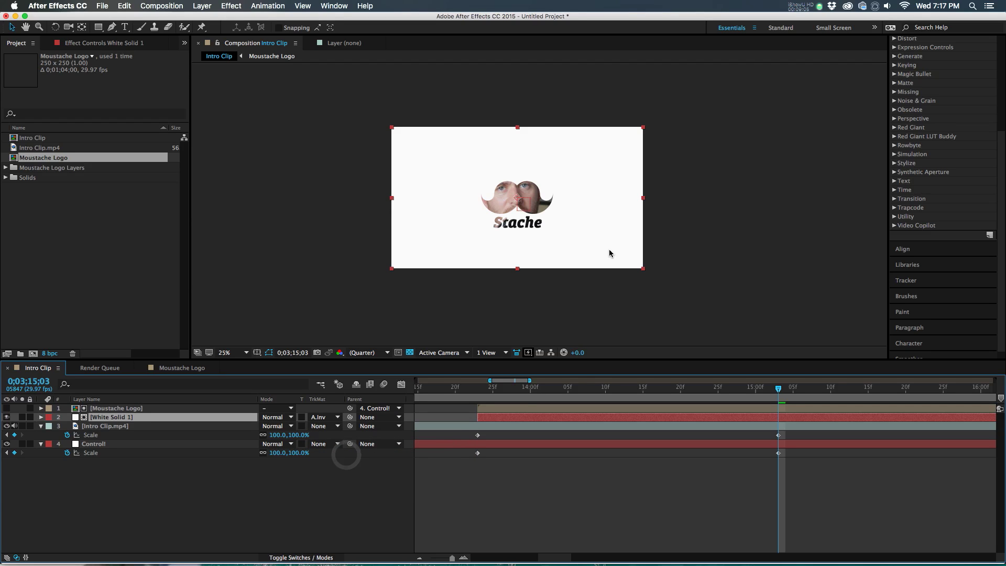
Preview the clip through the moustache cutout between the Scale keyframes at 0;03;13;23 and 0;03;15;03
{"action": "left_click", "coordinate": [490, 409]}
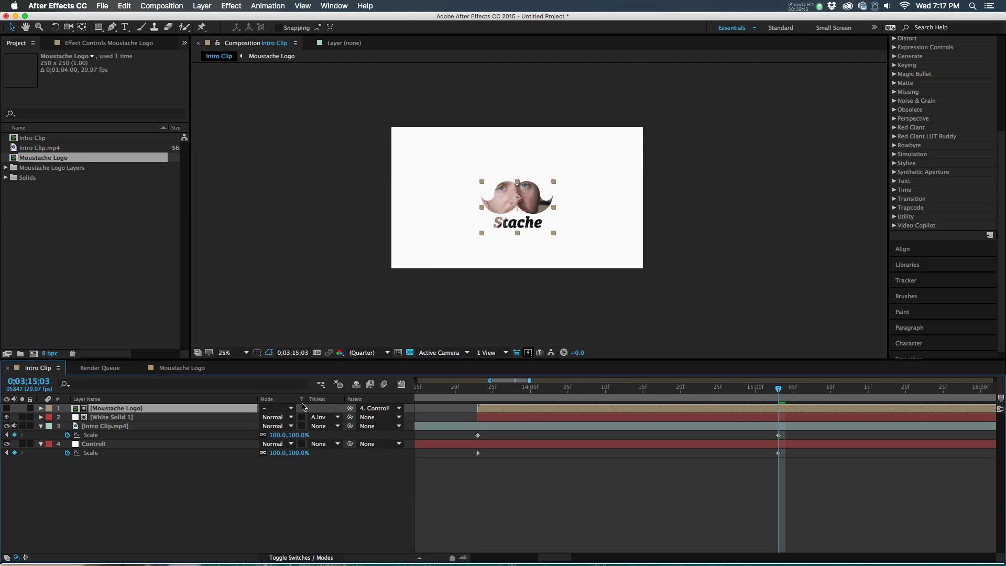
{"action": "left_click", "coordinate": [102, 418]}
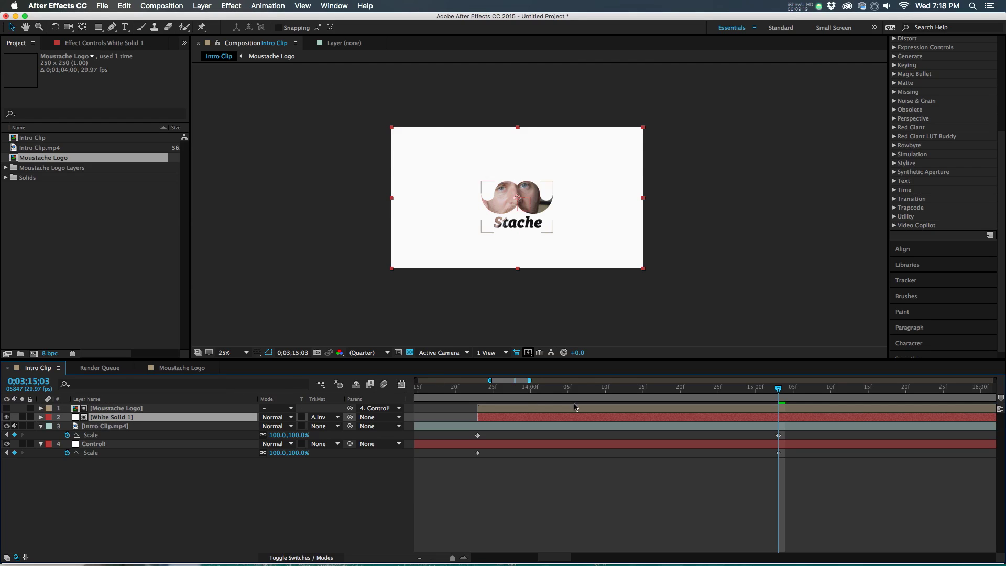
{"action": "key", "text": "space"}
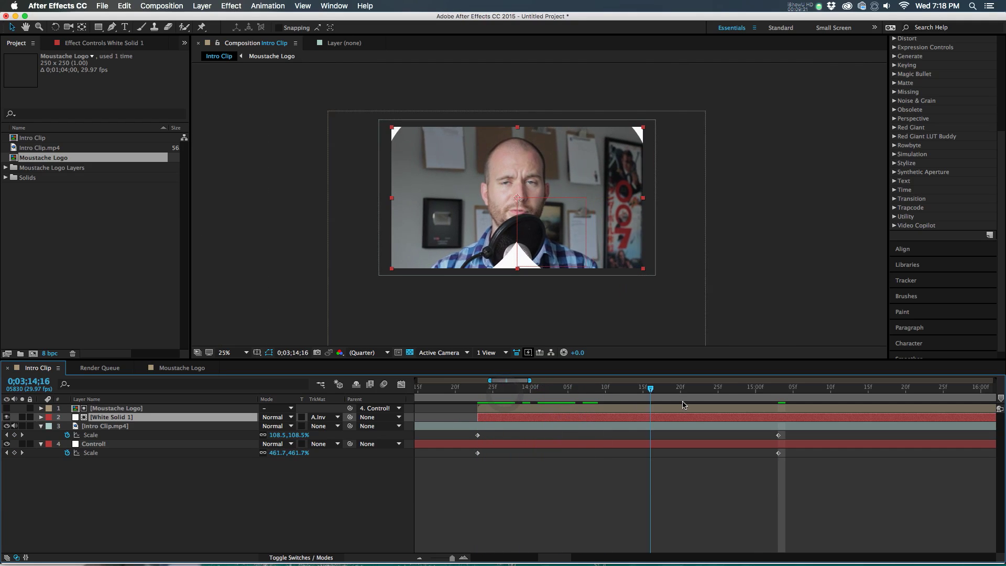
{"action": "key", "text": "space"}
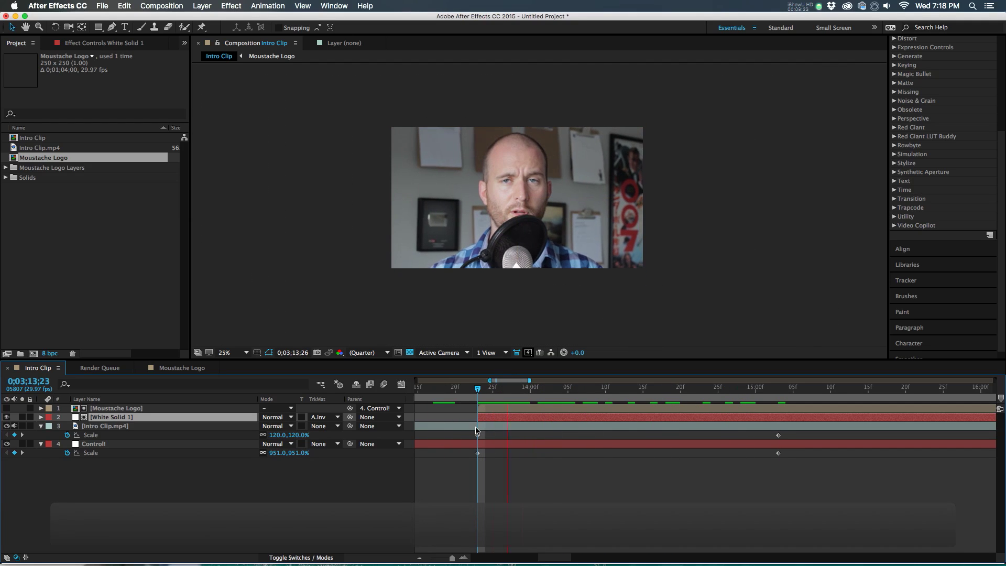
{"action": "left_click_drag", "start_coordinate": [763, 386], "coordinate": [785, 397]}
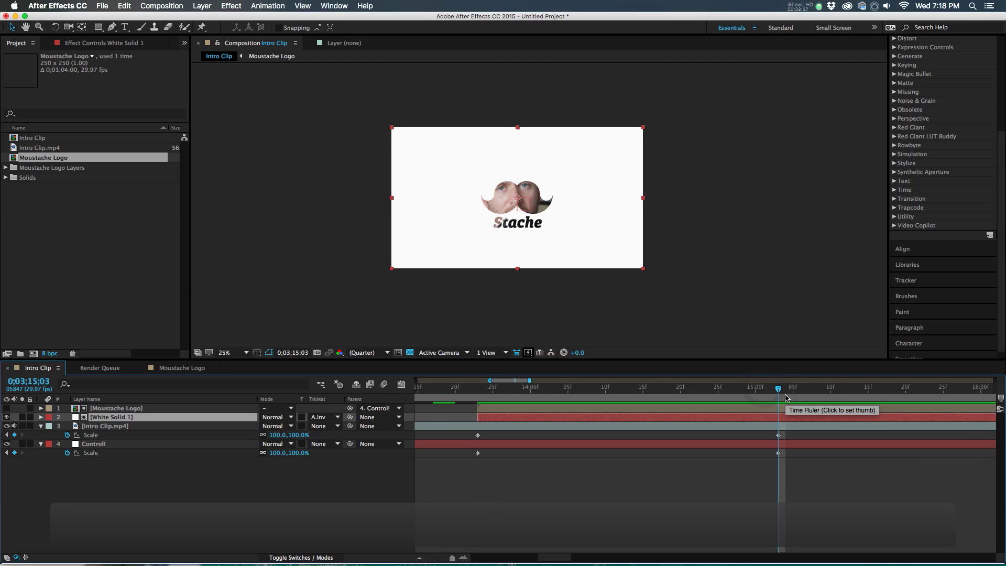
{"action": "left_click_drag", "start_coordinate": [518, 401], "coordinate": [785, 402]}
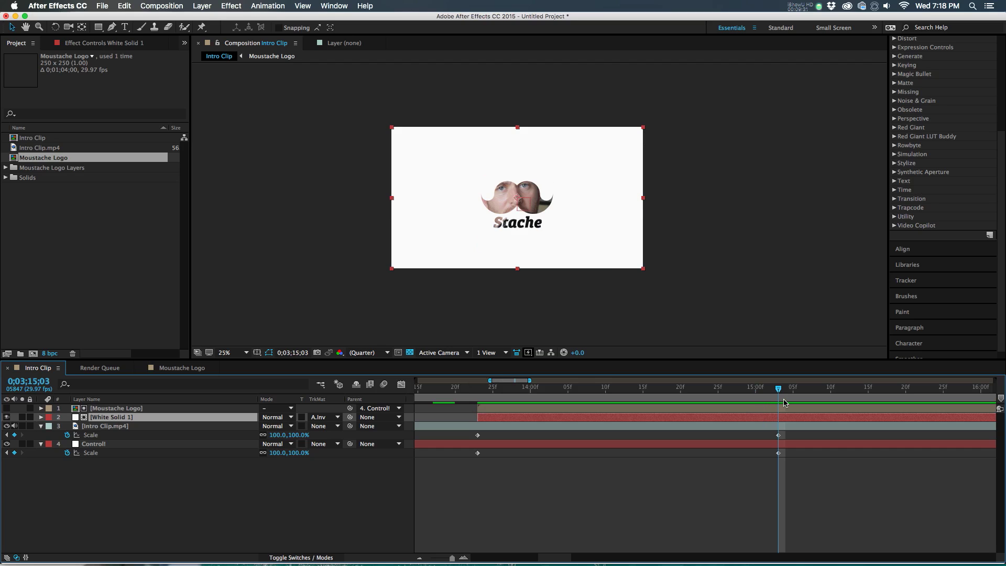
Open the Moustache Logo composition and add a Position keyframe to its Words layer at 0;00;01;04
{"action": "left_click_drag", "start_coordinate": [691, 394], "coordinate": [732, 399]}
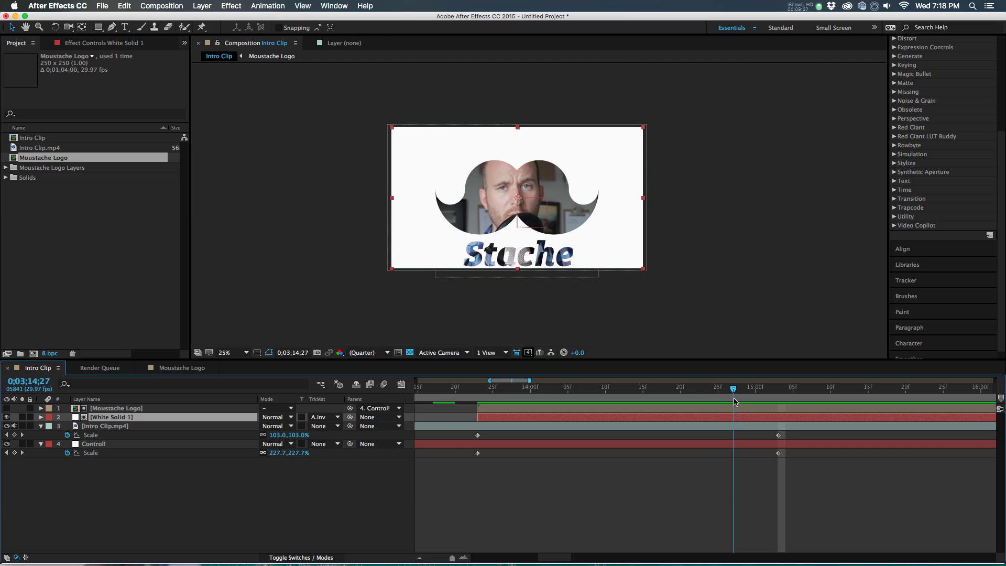
{"action": "left_click", "coordinate": [729, 411]}
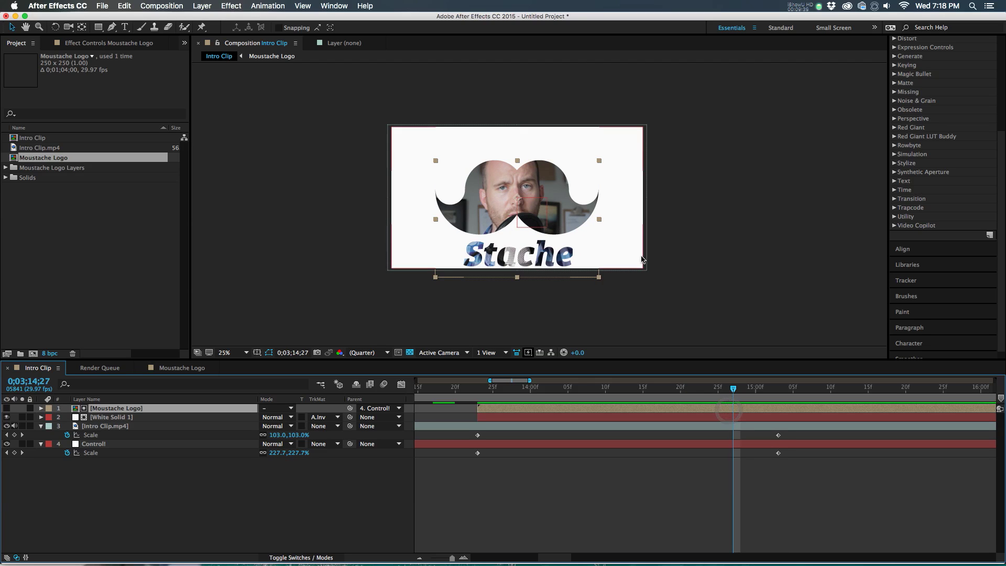
{"action": "double_click", "coordinate": [736, 411]}
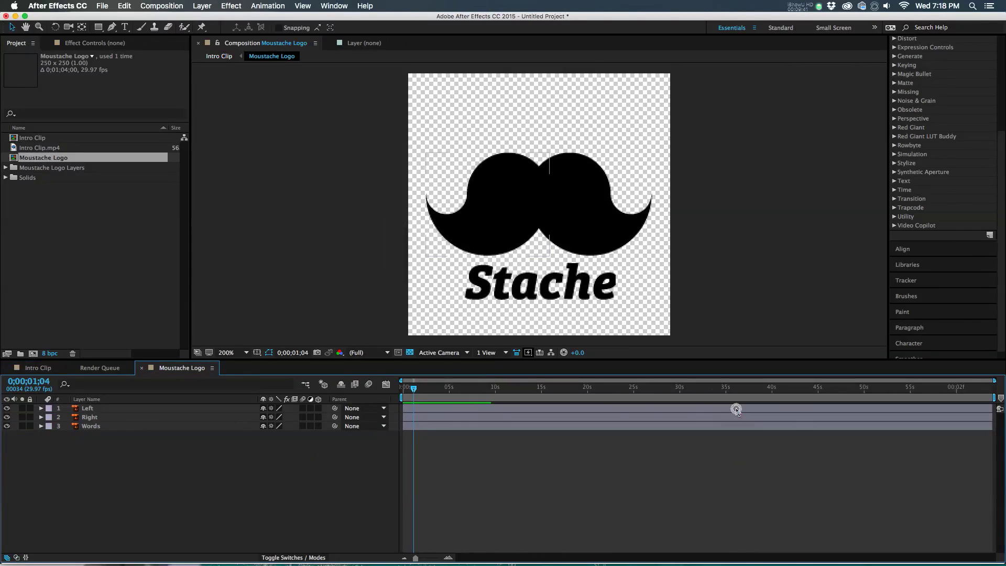
{"action": "left_click", "coordinate": [537, 284]}
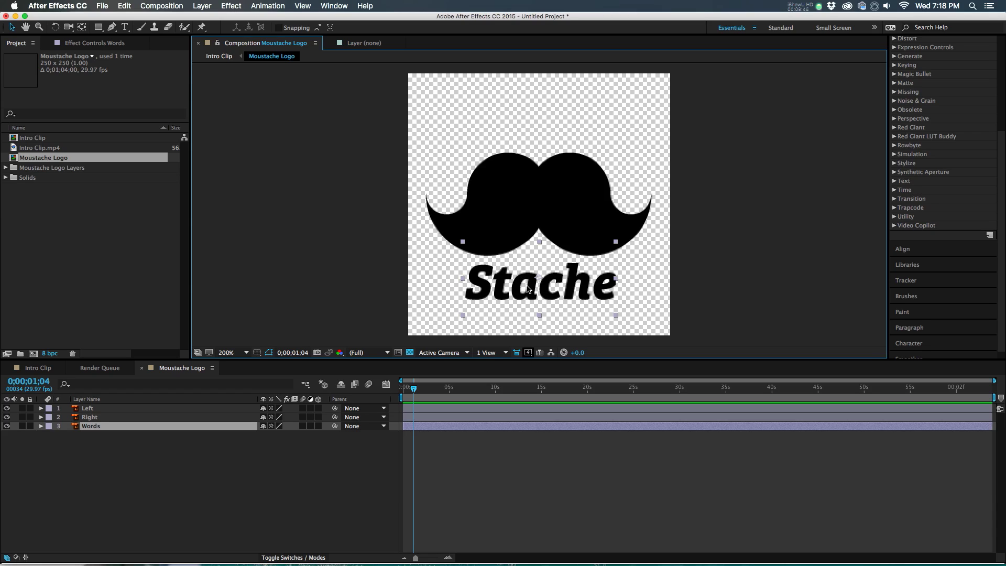
{"action": "key", "text": "p"}
{"action": "left_click", "coordinate": [67, 435]}
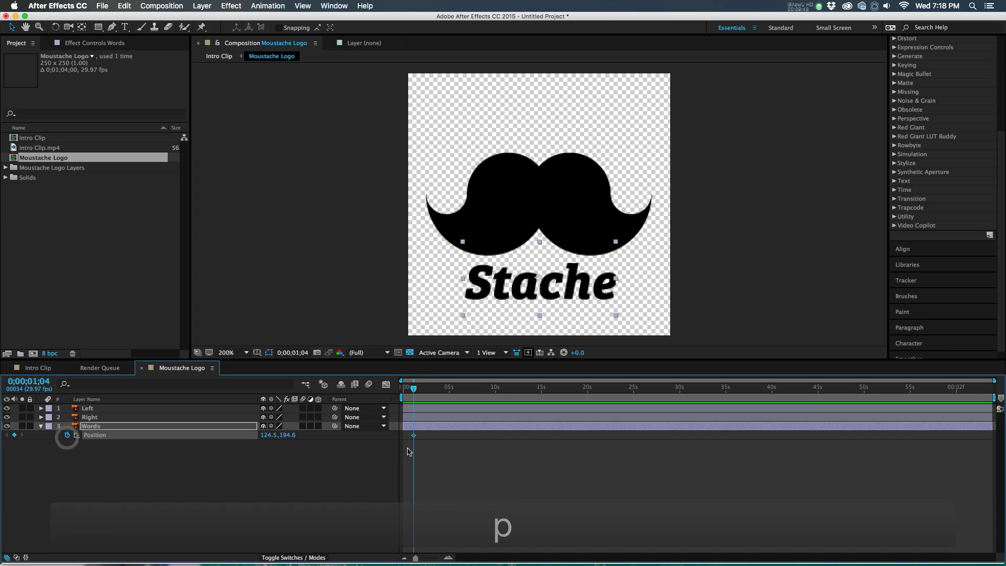
At 0;00;01;21, move the Words layer up behind the moustache to Position 124.5, 126.1 and check the motion
{"action": "scroll", "coordinate": [412, 442], "scroll_direction": "up", "scroll_amount": 5}
{"action": "left_click", "coordinate": [451, 394]}
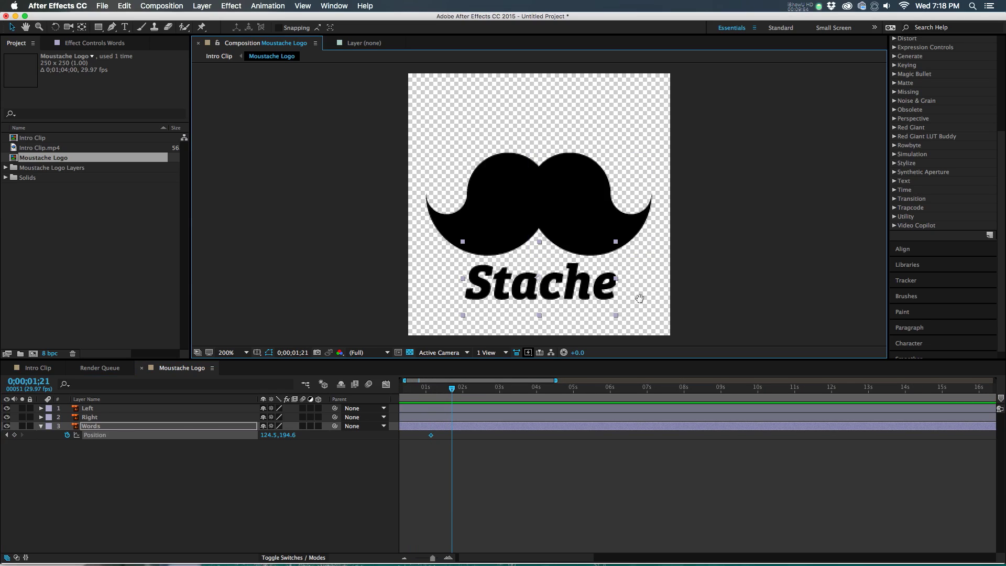
{"action": "left_click_drag", "start_coordinate": [637, 304], "coordinate": [660, 263]}
{"action": "left_click_drag", "start_coordinate": [581, 249], "coordinate": [578, 180]}
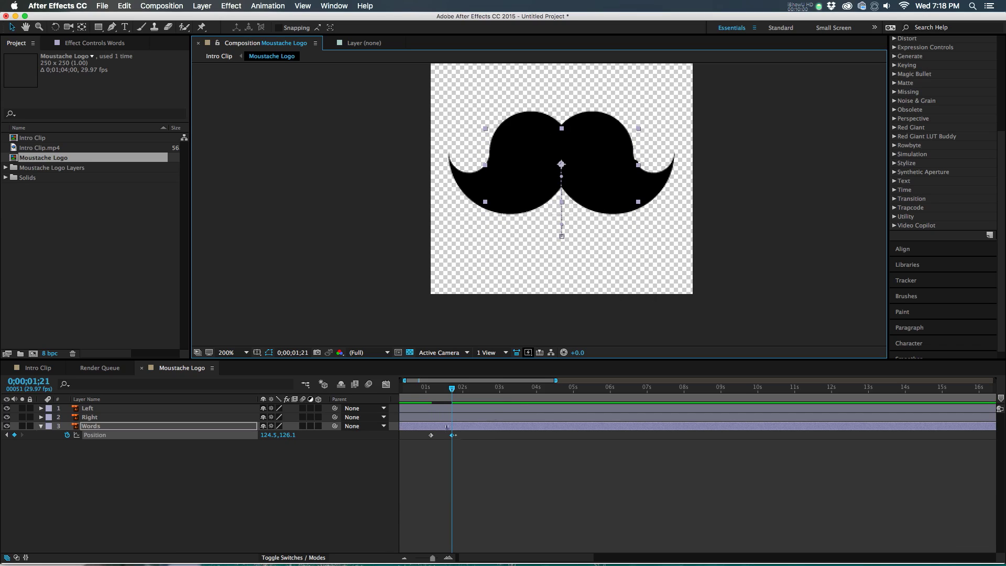
{"action": "left_click", "coordinate": [431, 396]}
{"action": "key", "text": "space"}
{"action": "left_click_drag", "start_coordinate": [432, 396], "coordinate": [440, 401]}
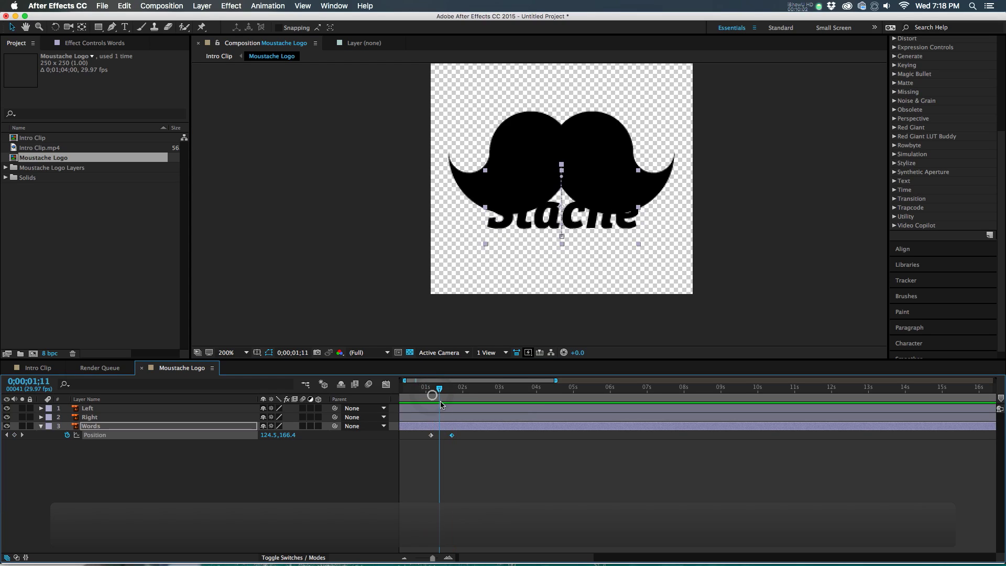
Time-reverse the Words layer's Position keyframes so the text moves down from behind the moustache
{"action": "right_click", "coordinate": [431, 435]}
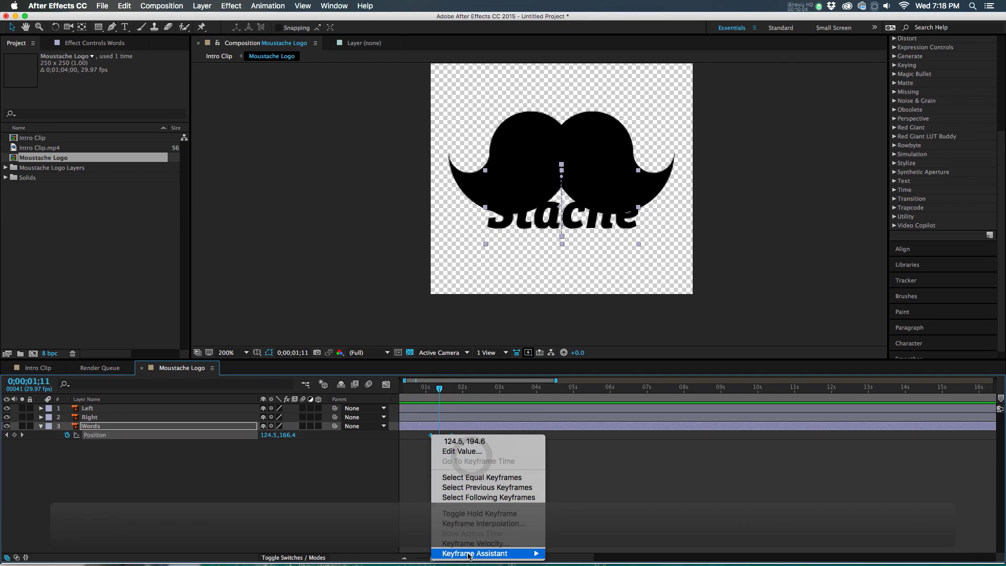
{"action": "mouse_move", "coordinate": [469, 553]}
{"action": "left_click", "coordinate": [596, 553]}
{"action": "left_click", "coordinate": [431, 394]}
{"action": "mouse_move", "coordinate": [431, 395]}
{"action": "left_mouse_down"}
{"action": "mouse_move", "coordinate": [454, 396]}
{"action": "mouse_move", "coordinate": [429, 404]}
{"action": "left_mouse_up"}
Easy Ease both Words Position keyframes and reshape their speed graph into a fast start with a long slowdown
{"action": "left_click_drag", "start_coordinate": [474, 459], "coordinate": [416, 432]}
{"action": "key", "text": "F9"}
{"action": "key", "text": "shift+F3"}
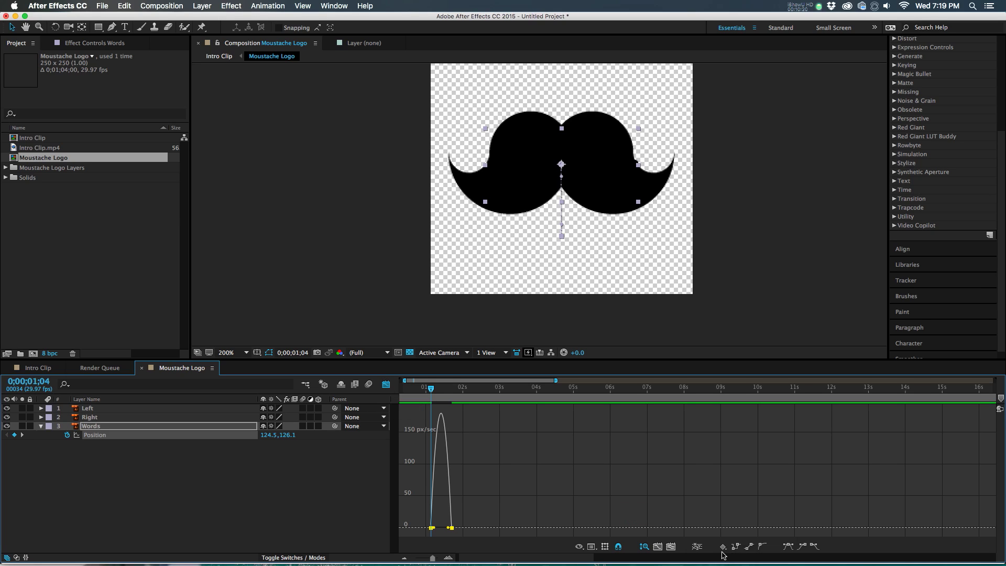
{"action": "left_click", "coordinate": [592, 547]}
{"action": "left_click", "coordinate": [492, 510]}
{"action": "left_click_drag", "start_coordinate": [448, 529], "coordinate": [427, 531]}
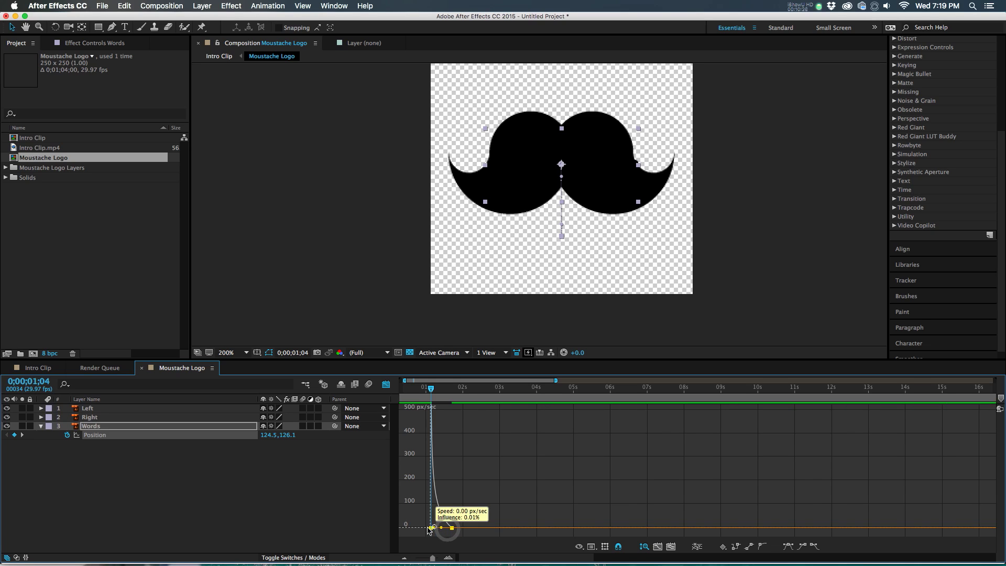
{"action": "key", "text": "space"}
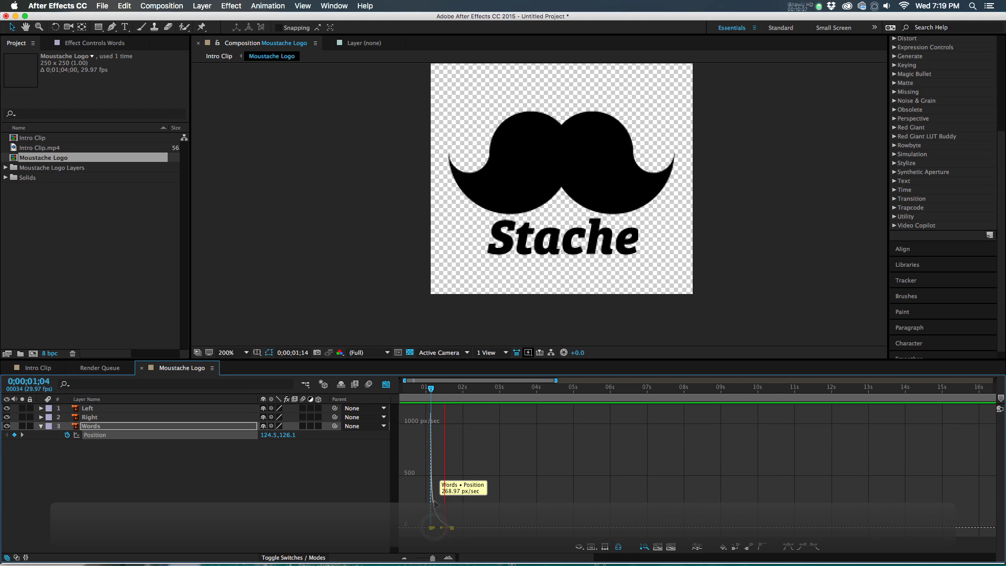
{"action": "left_click", "coordinate": [432, 395]}
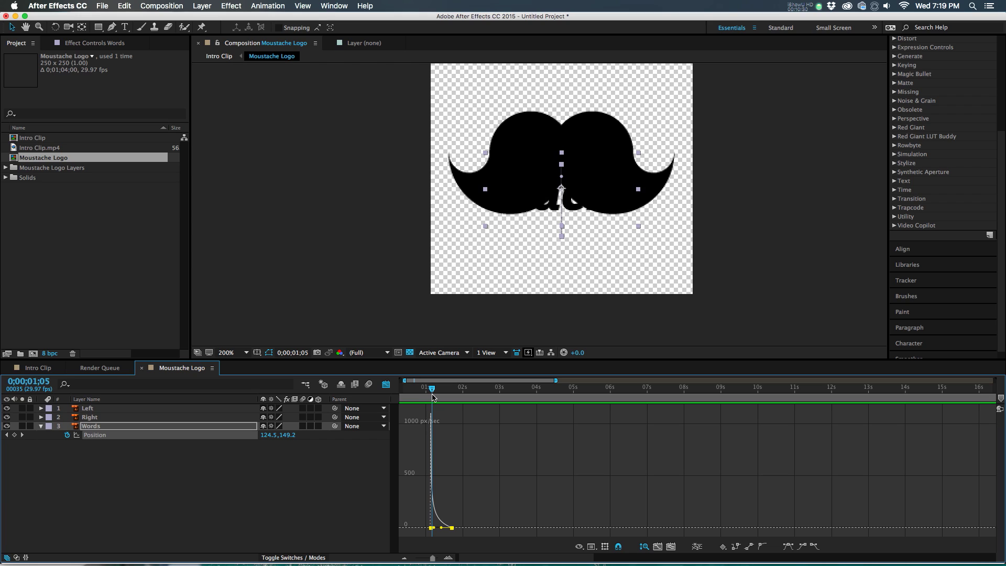
Find the frame where the text starts showing below the moustache, 0;00;01;05, and trim the Words layer's start to it
{"action": "left_click_drag", "start_coordinate": [433, 396], "coordinate": [429, 398]}
{"action": "key", "text": "Page_Down"}
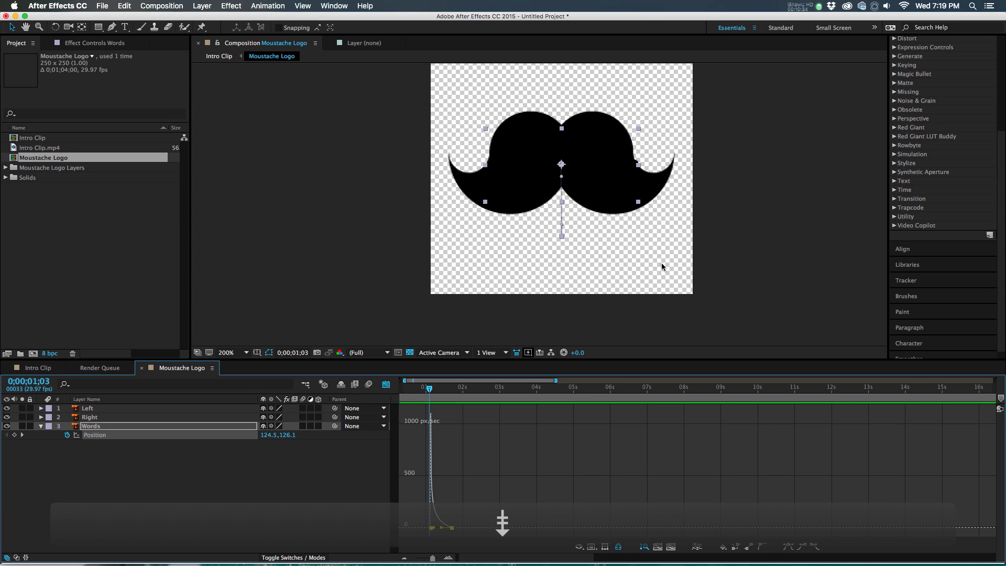
{"action": "scroll", "coordinate": [438, 454], "scroll_direction": "up", "scroll_amount": 5}
{"action": "left_click_drag", "start_coordinate": [460, 461], "coordinate": [610, 468]}
{"action": "left_click_drag", "start_coordinate": [596, 389], "coordinate": [613, 389]}
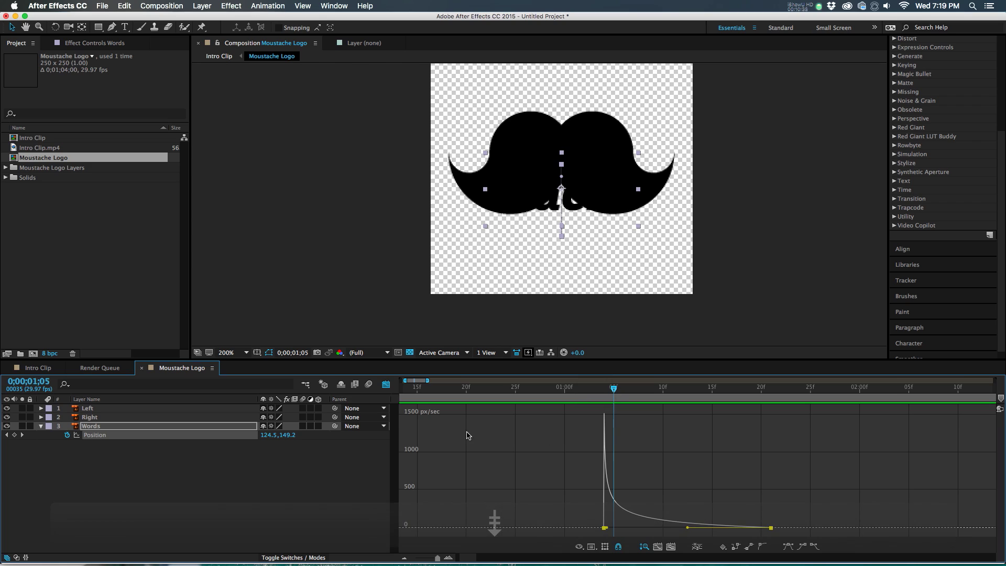
{"action": "left_click", "coordinate": [386, 384]}
{"action": "left_click", "coordinate": [599, 427]}
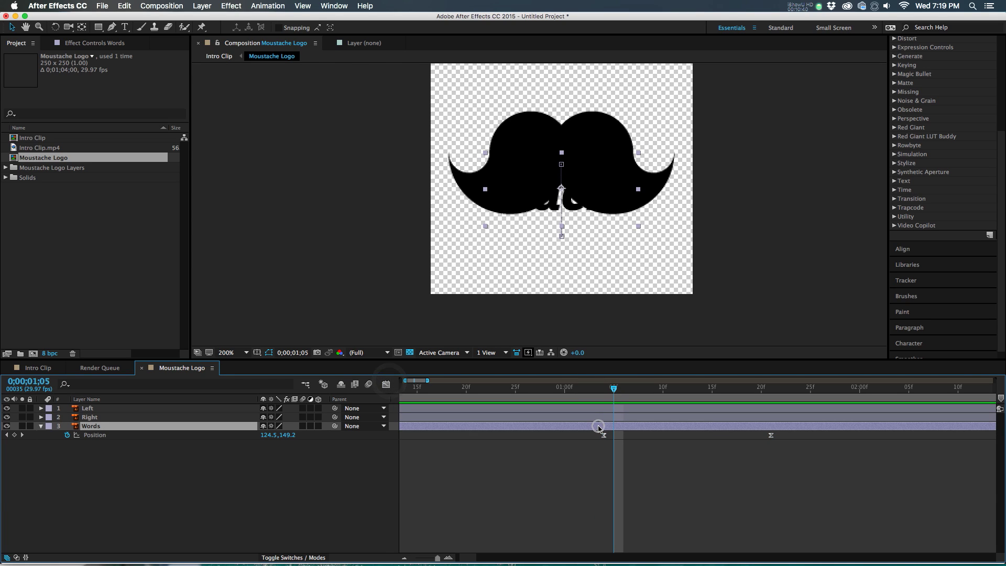
{"action": "key", "text": "alt+bracketleft"}
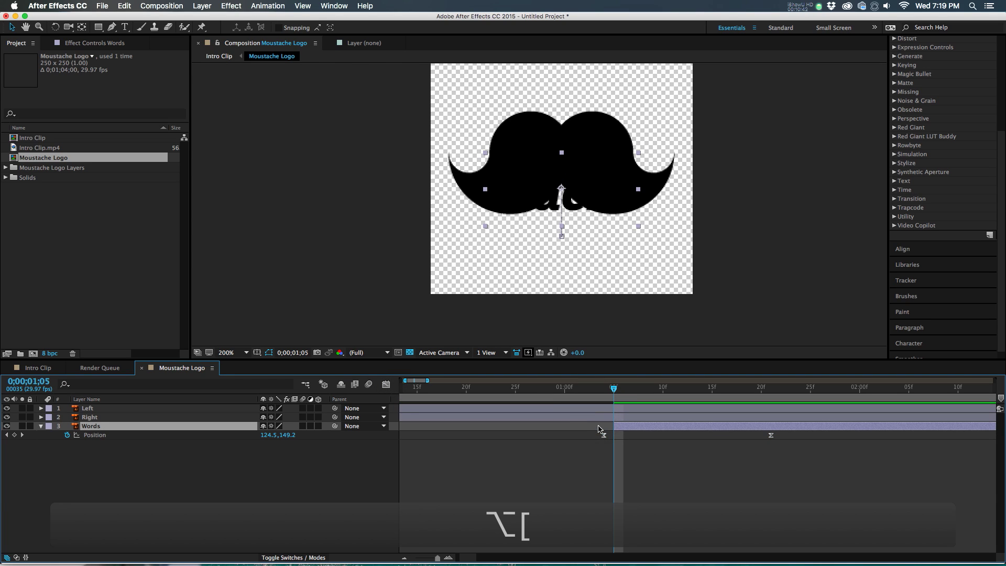
Preview the trimmed Words animation and play the zoom in the Intro Clip composition from 0;03;13;23
{"action": "key", "text": "space"}
{"action": "left_click_drag", "start_coordinate": [600, 391], "coordinate": [755, 402]}
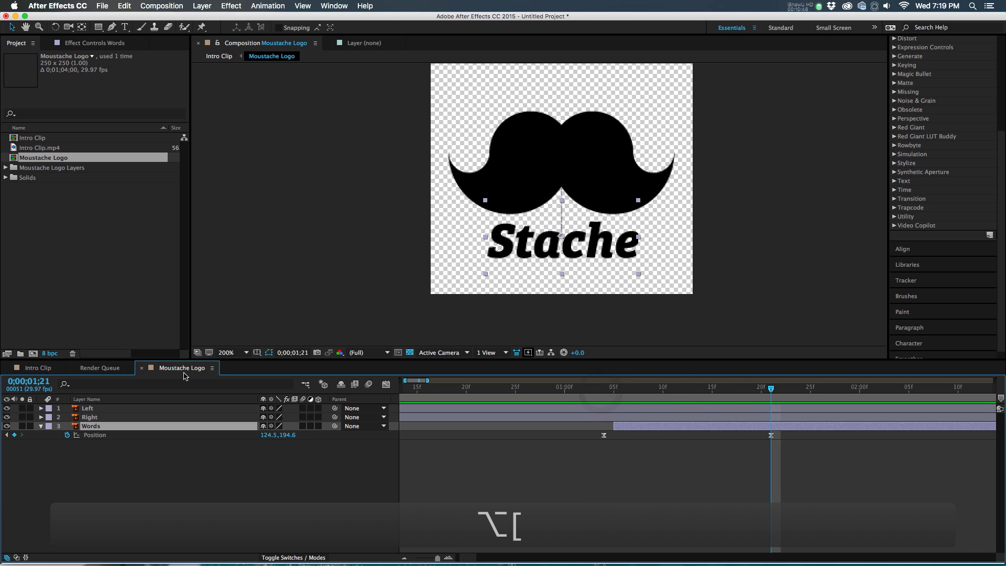
{"action": "left_click", "coordinate": [37, 369]}
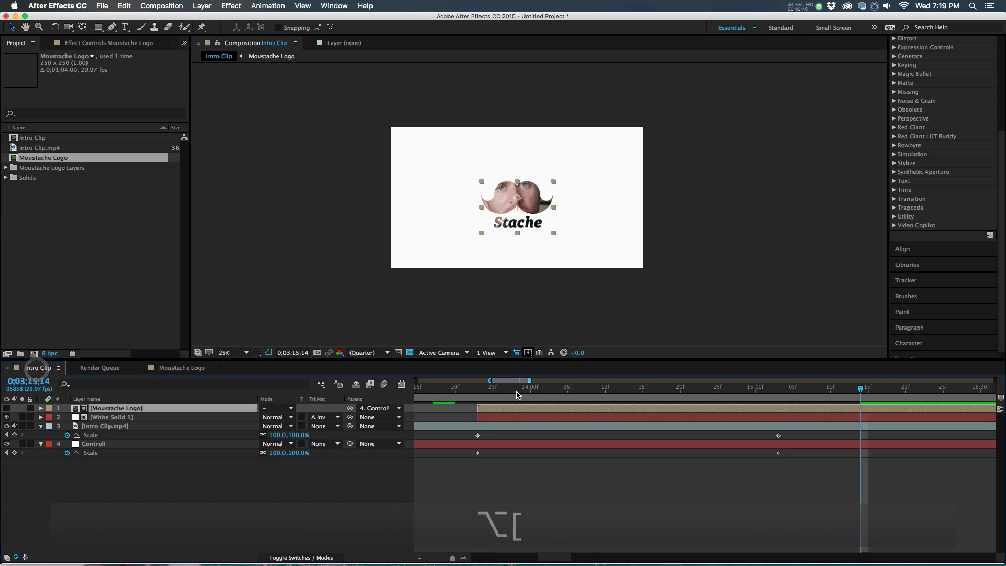
{"action": "left_click", "coordinate": [478, 391]}
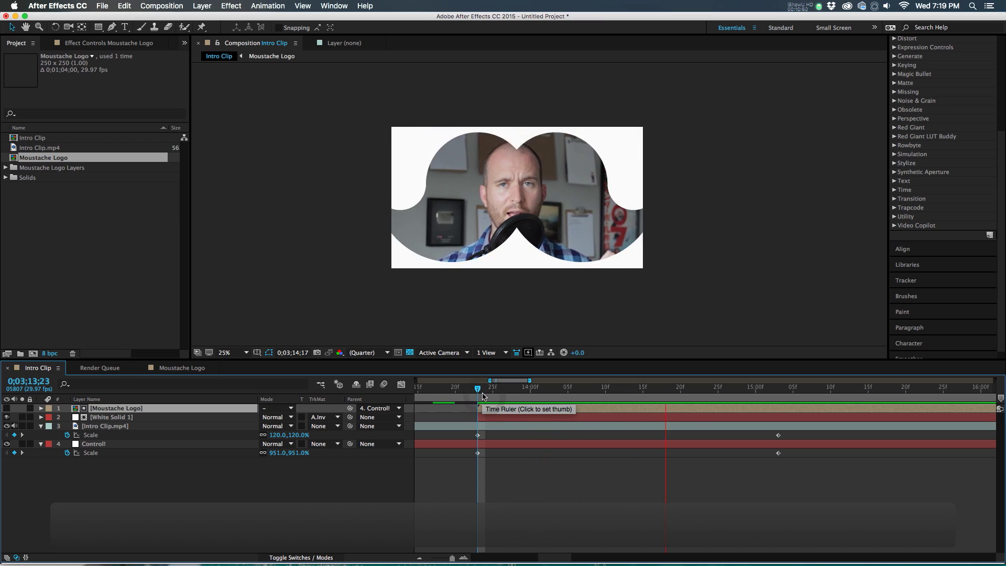
Easy Ease the Scale keyframes of Intro Clip.mp4 and Controll, and lengthen the last keyframes' incoming influence for a gradual slowdown
{"action": "left_click_drag", "start_coordinate": [511, 388], "coordinate": [483, 453]}
{"action": "key", "text": "F9"}
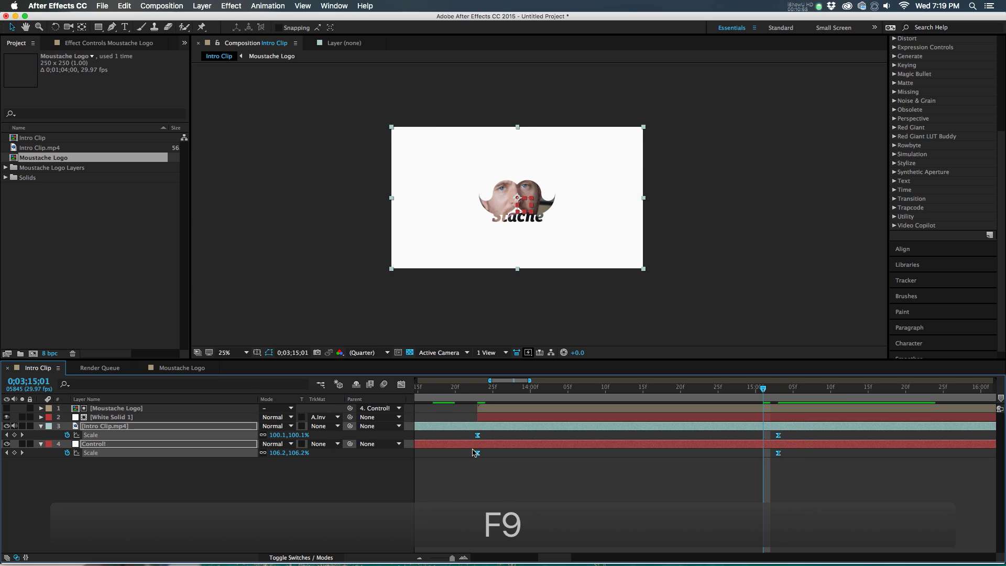
{"action": "key", "text": "shift+F3"}
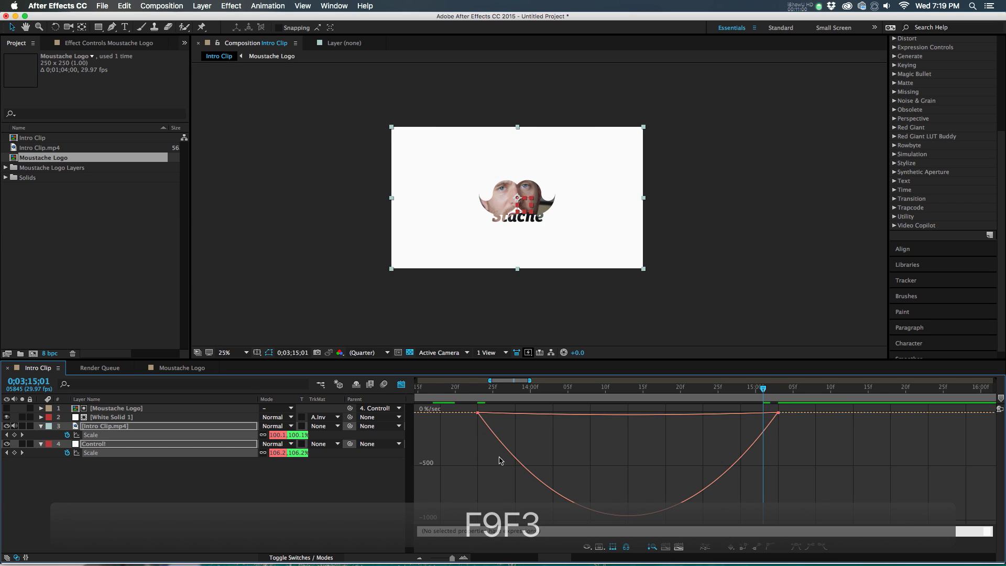
{"action": "left_click_drag", "start_coordinate": [467, 426], "coordinate": [799, 408]}
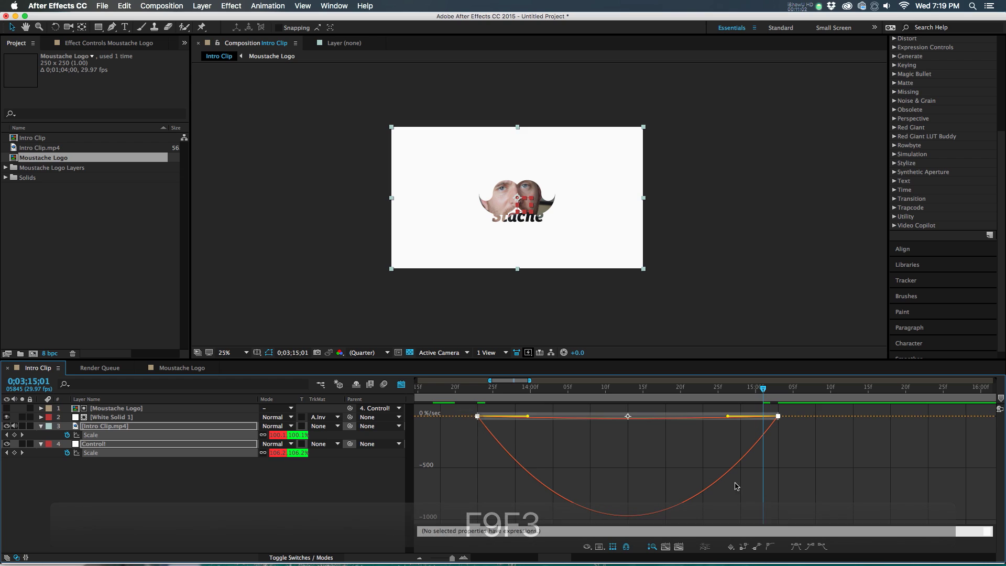
{"action": "left_click_drag", "start_coordinate": [809, 458], "coordinate": [628, 414]}
{"action": "left_click_drag", "start_coordinate": [518, 397], "coordinate": [477, 396]}
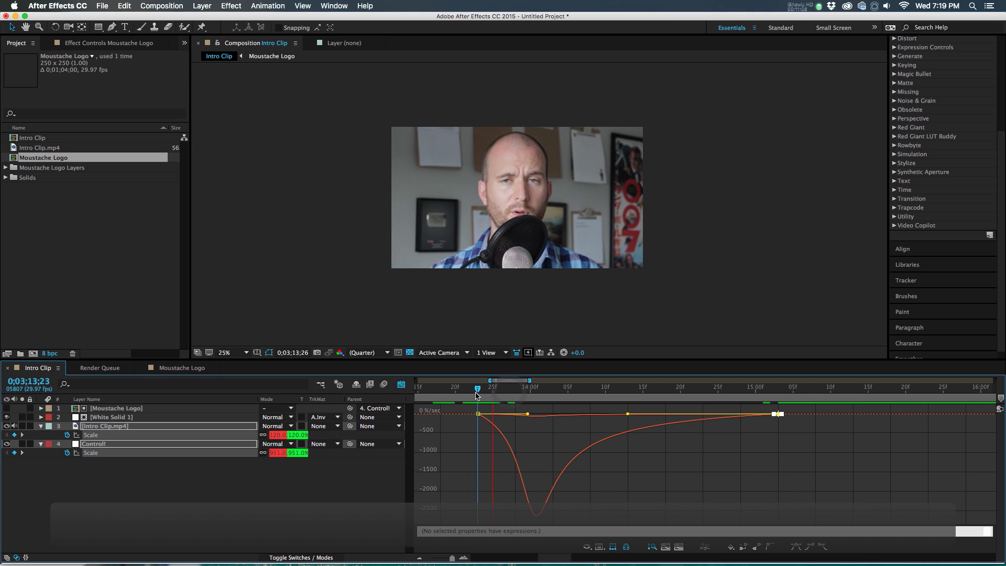
In the Moustache Logo composition, shift the Words layer earlier so its first Position keyframe falls at 0;00;00;18
{"action": "left_click_drag", "start_coordinate": [477, 396], "coordinate": [612, 430]}
{"action": "key", "text": "F3"}
{"action": "double_click", "coordinate": [614, 408]}
{"action": "left_click", "coordinate": [629, 427]}
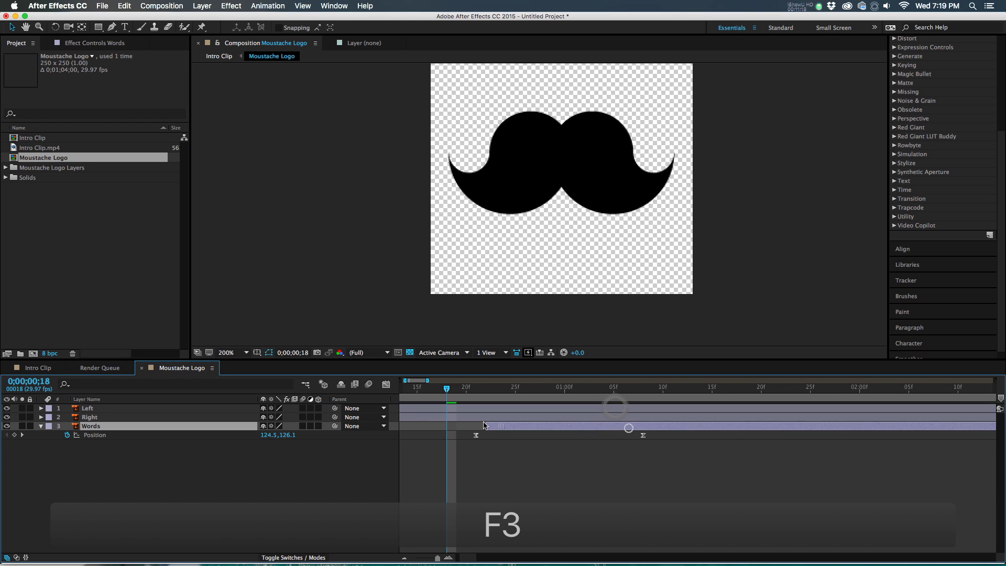
{"action": "left_click_drag", "start_coordinate": [461, 427], "coordinate": [466, 430]}
{"action": "key", "text": "shift+F3"}
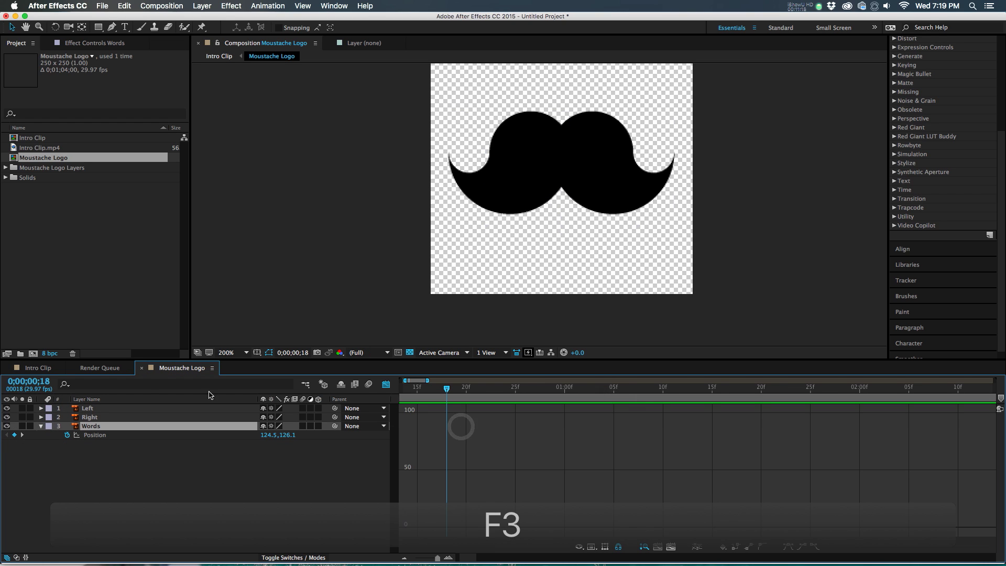
Check the text timing against the zoom, and move the Words layer's last Position keyframe to about 0;00;01;20
{"action": "left_click", "coordinate": [39, 368]}
{"action": "left_click_drag", "start_coordinate": [583, 389], "coordinate": [749, 412]}
{"action": "double_click", "coordinate": [775, 409]}
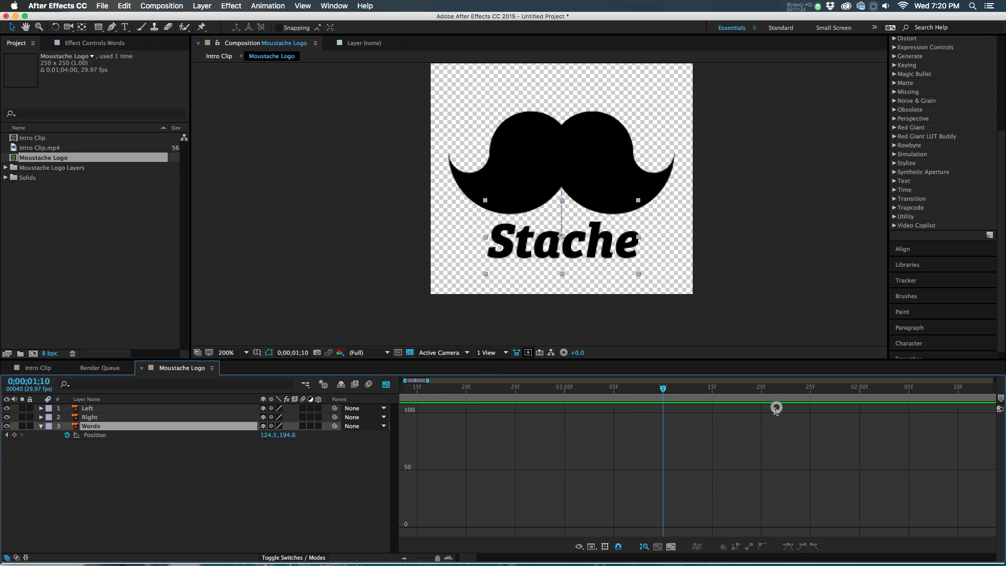
{"action": "key", "text": "shift+F3"}
{"action": "left_click_drag", "start_coordinate": [614, 435], "coordinate": [760, 442]}
Preview the retimed logo reveal in the Intro Clip composition from 0;03;13;24
{"action": "left_click", "coordinate": [26, 372]}
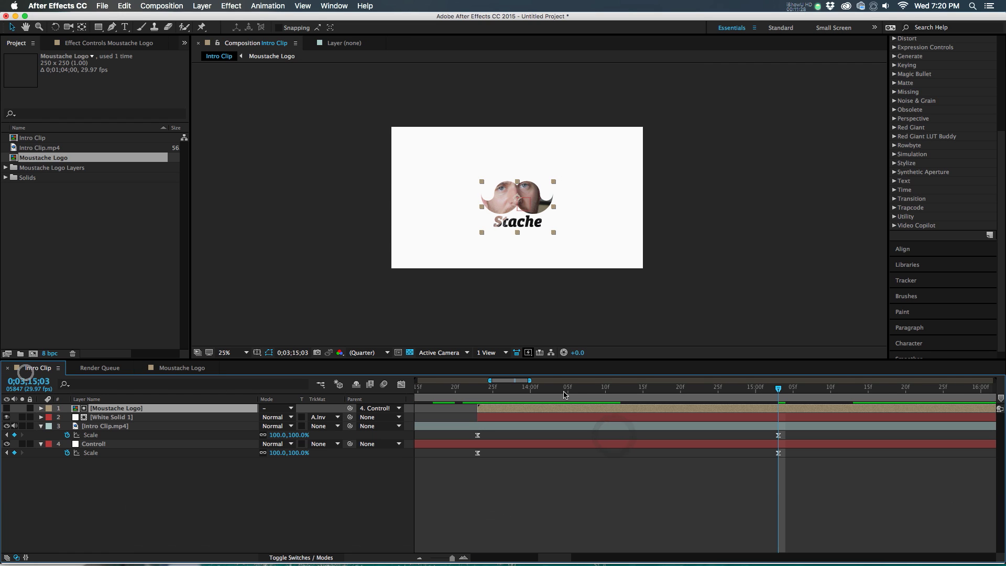
{"action": "left_click", "coordinate": [485, 392]}
{"action": "key", "text": "space"}
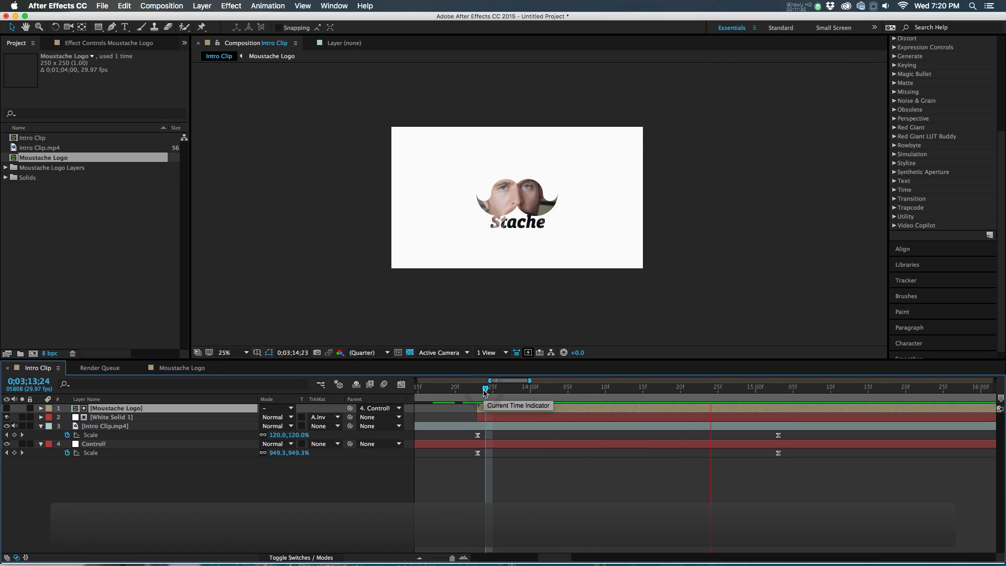
{"action": "key", "text": "space"}
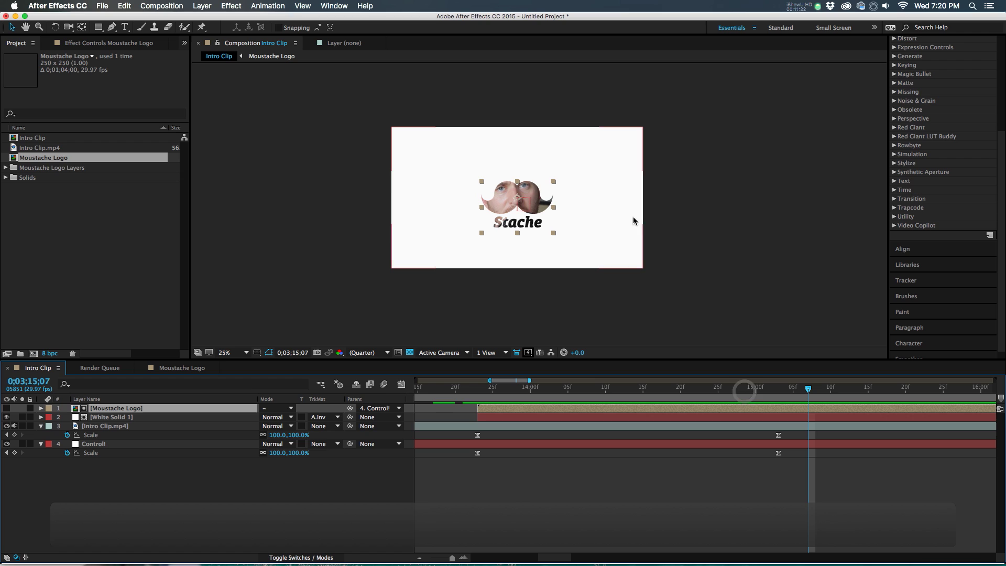
Create a near-black 1920 x 1080 px solid and place it between the White Solid 1 and Intro Clip.mp4 layers
{"action": "right_click", "coordinate": [174, 459]}
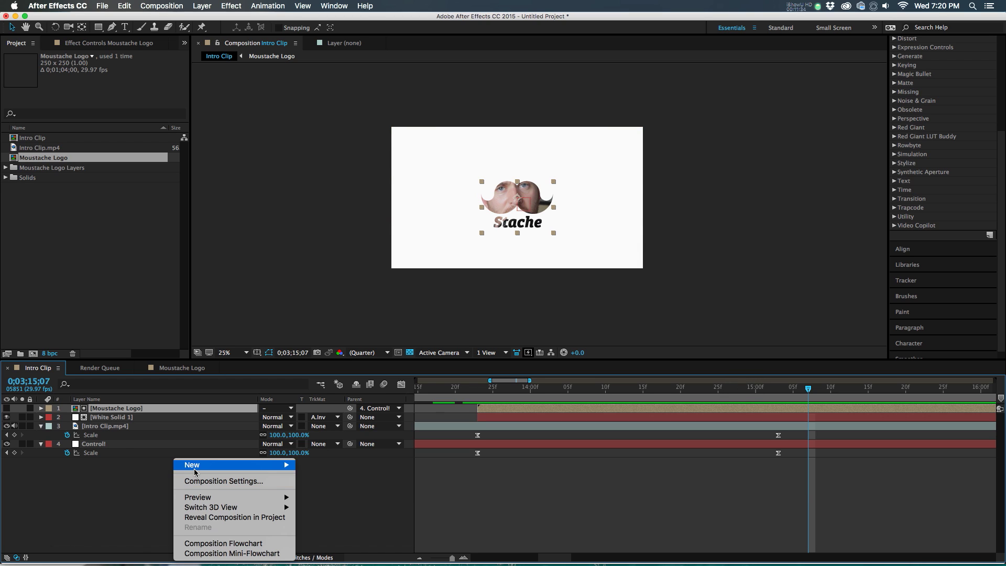
{"action": "mouse_move", "coordinate": [195, 466]}
{"action": "left_click", "coordinate": [341, 489]}
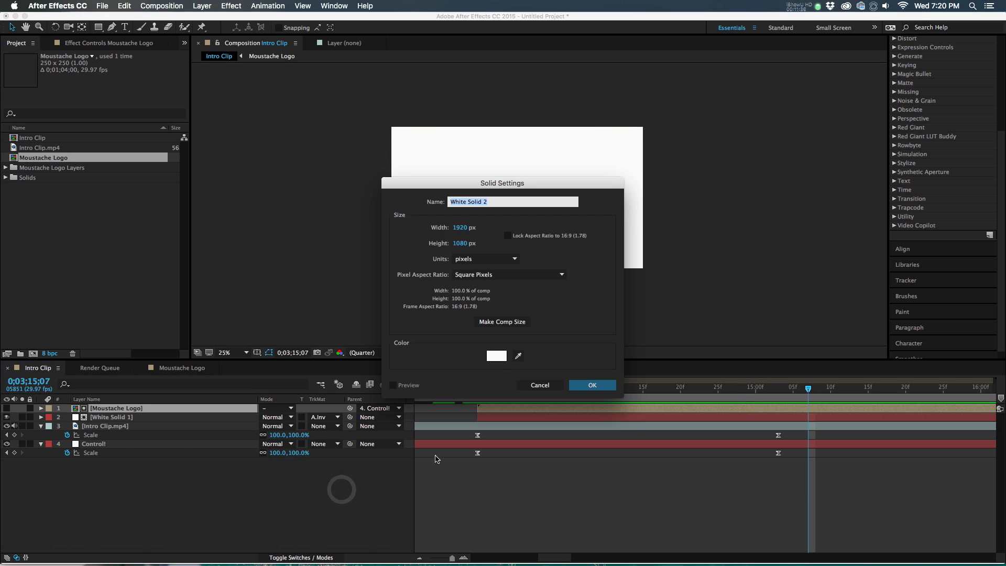
{"action": "left_click", "coordinate": [498, 355]}
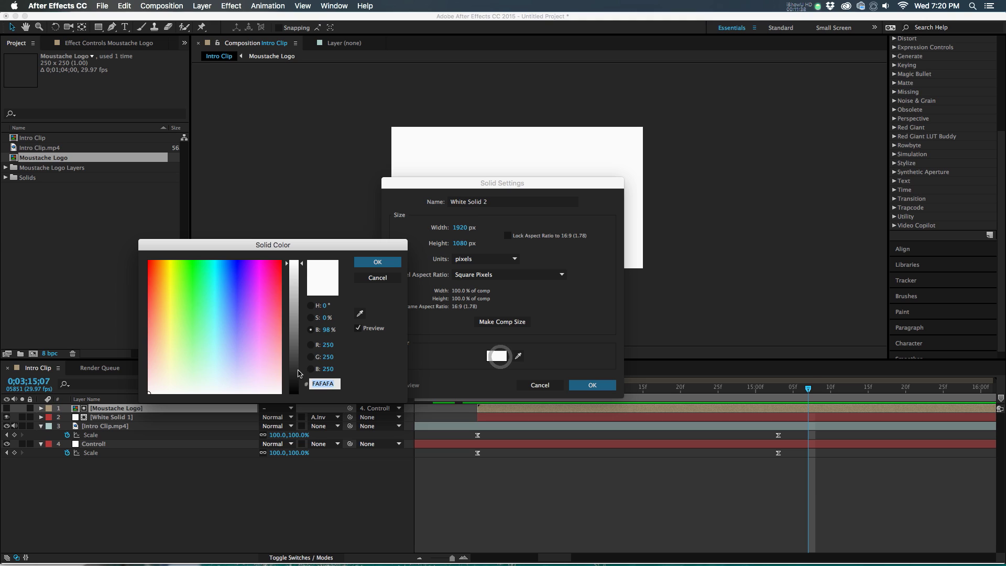
{"action": "left_click_drag", "start_coordinate": [302, 372], "coordinate": [301, 395]}
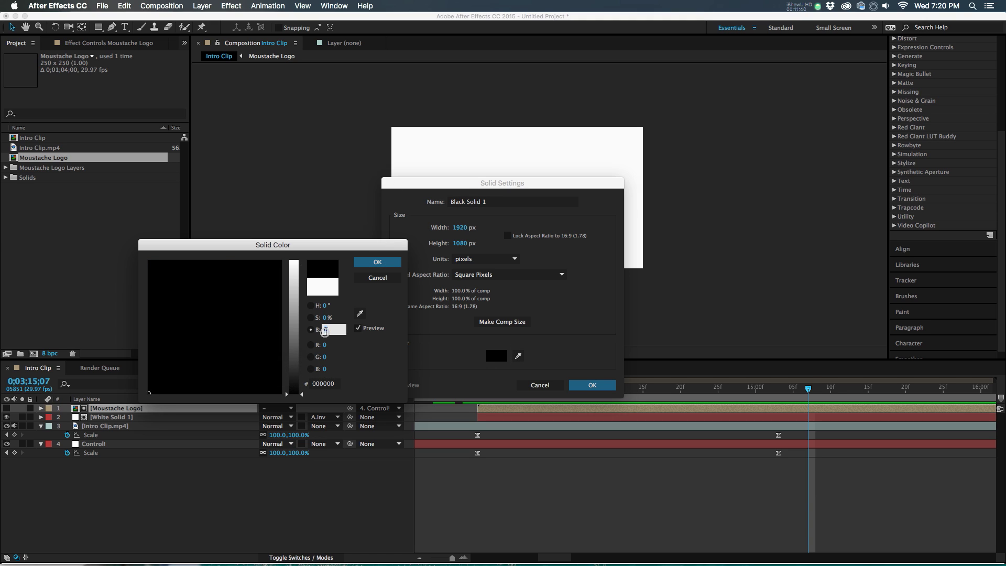
{"action": "left_click", "coordinate": [373, 266]}
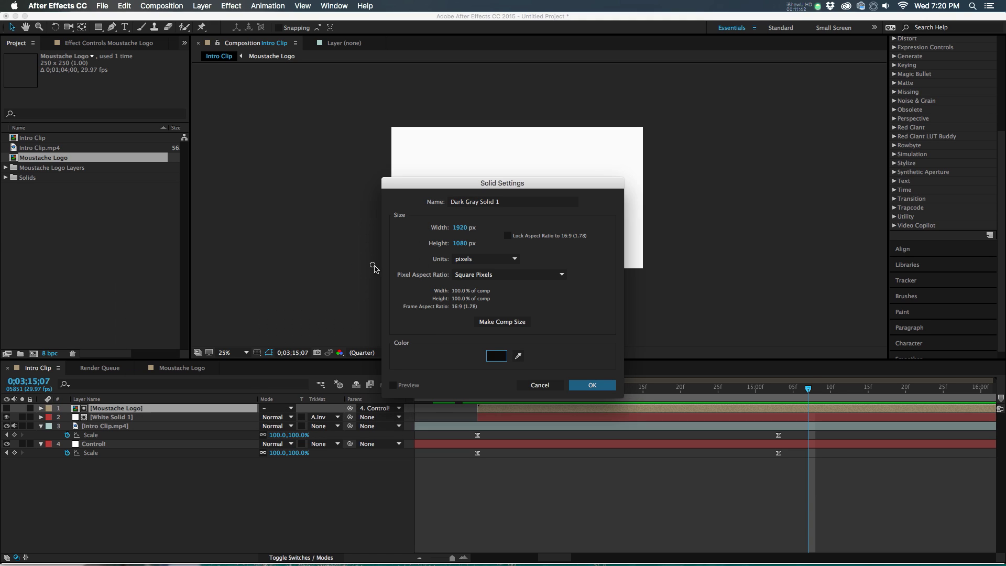
{"action": "left_click", "coordinate": [582, 385]}
{"action": "left_click_drag", "start_coordinate": [141, 408], "coordinate": [128, 435]}
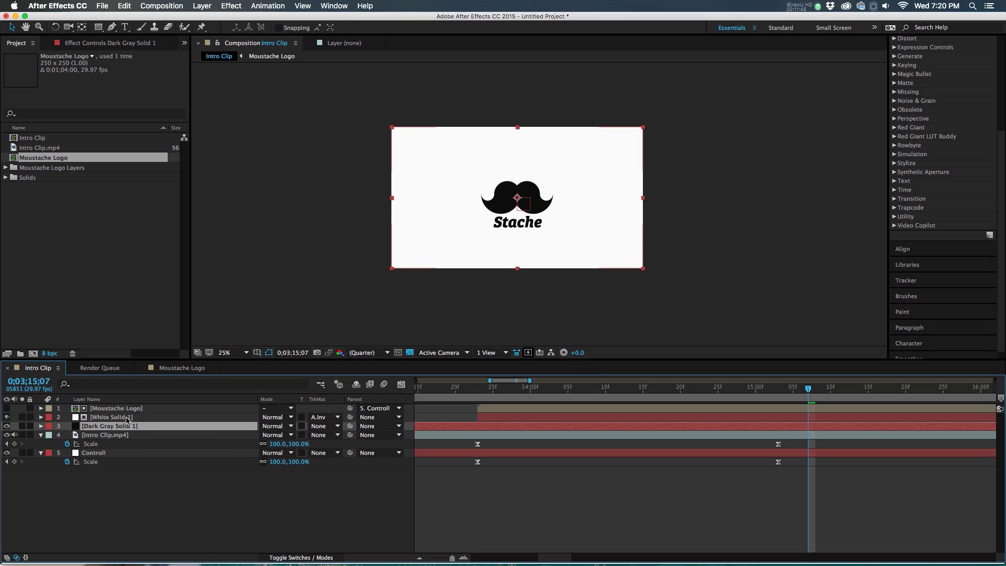
Keyframe the dark solid's Opacity from 0% at 0;03;14;12 to 100% at 0;03;15;03, and preview the fade
{"action": "left_click", "coordinate": [779, 397]}
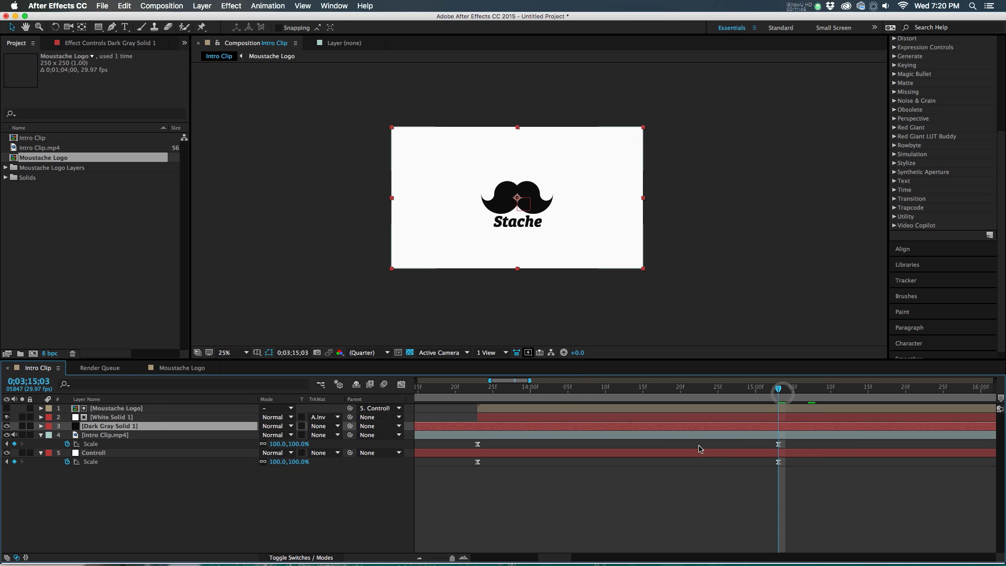
{"action": "key", "text": "t"}
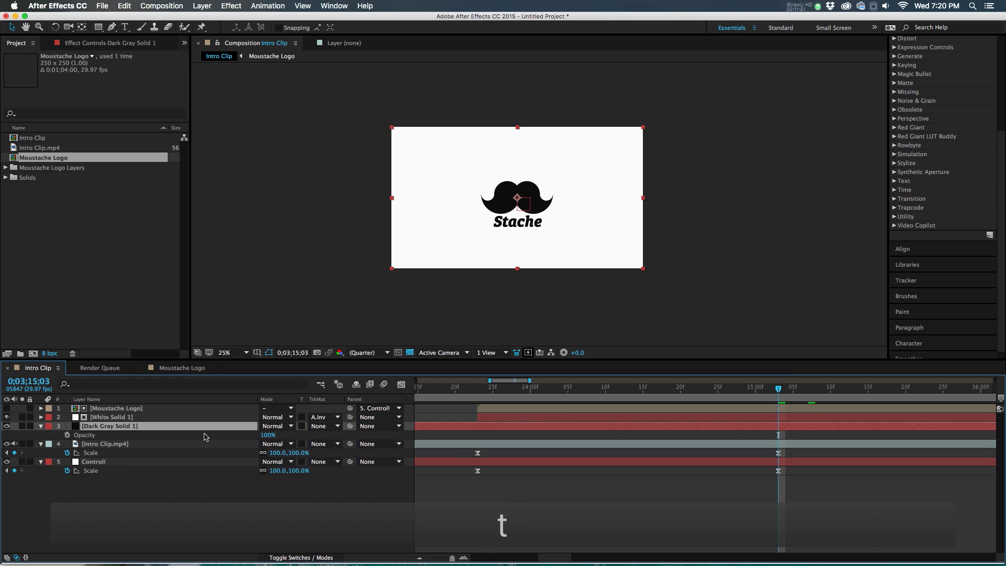
{"action": "left_click", "coordinate": [67, 434]}
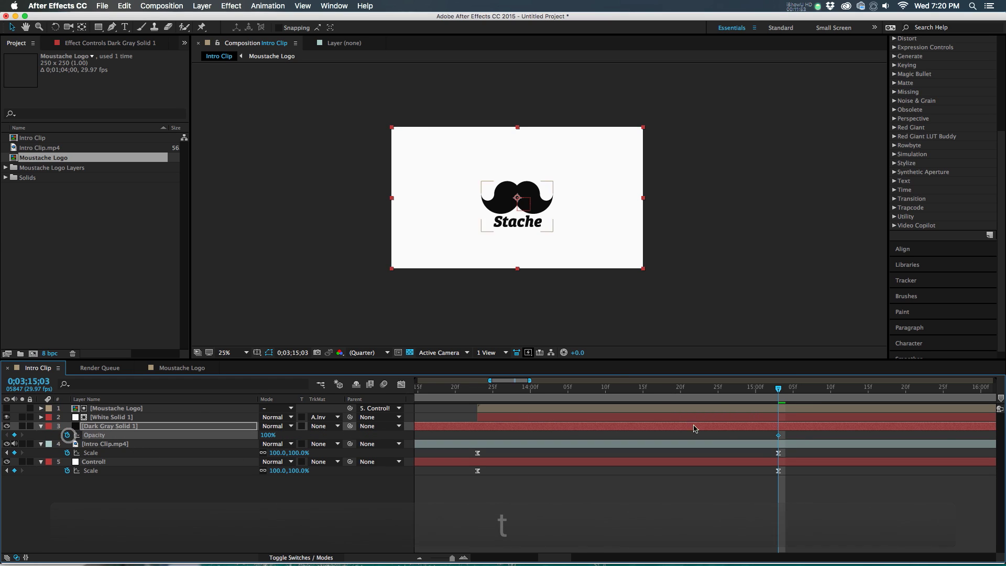
{"action": "left_click_drag", "start_coordinate": [673, 398], "coordinate": [621, 403]}
{"action": "left_click", "coordinate": [267, 435]}
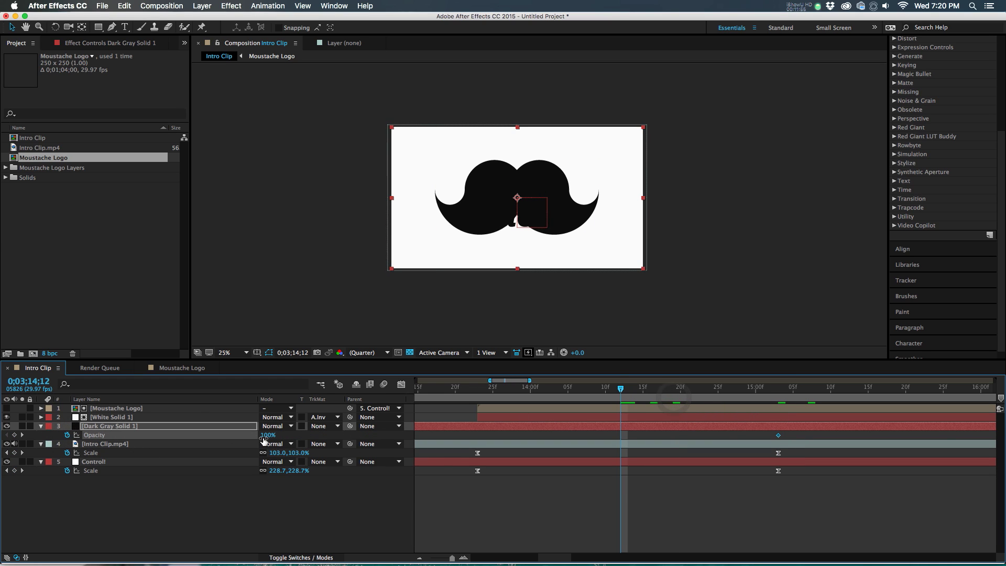
{"action": "type", "text": "0"}
{"action": "key", "text": "Return"}
{"action": "key", "text": "space"}
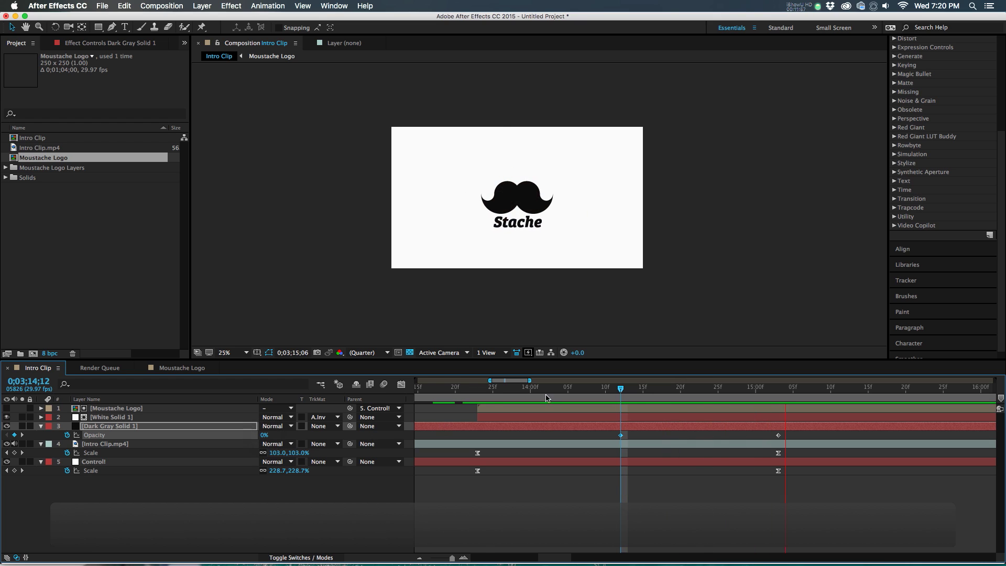
Move the dark solid's Opacity keyframes earlier, to about 0;03;14;06 and 0;03;15;00, and preview the retimed fade
{"action": "left_click_drag", "start_coordinate": [632, 397], "coordinate": [575, 435]}
{"action": "left_click_drag", "start_coordinate": [521, 390], "coordinate": [698, 408]}
{"action": "left_click_drag", "start_coordinate": [779, 436], "coordinate": [757, 435]}
{"action": "left_click_drag", "start_coordinate": [567, 392], "coordinate": [478, 408]}
{"action": "key", "text": "space"}
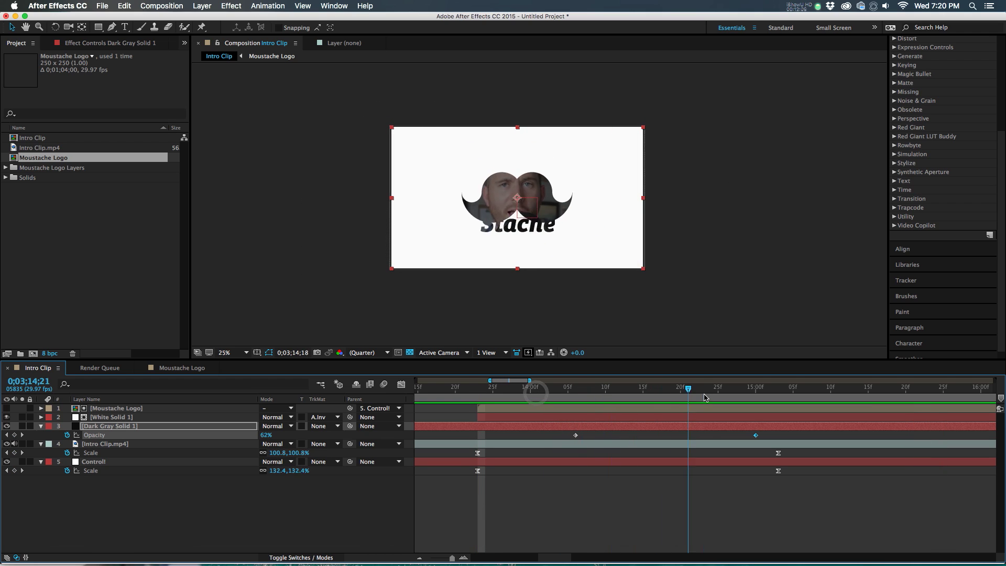
{"action": "key", "text": "space"}
Collapse the expanded properties of all layers in the Intro Clip timeline and clear the selection
{"action": "left_click", "coordinate": [527, 409]}
{"action": "left_click", "coordinate": [524, 418]}
{"action": "left_click", "coordinate": [521, 426]}
{"action": "left_click", "coordinate": [523, 444]}
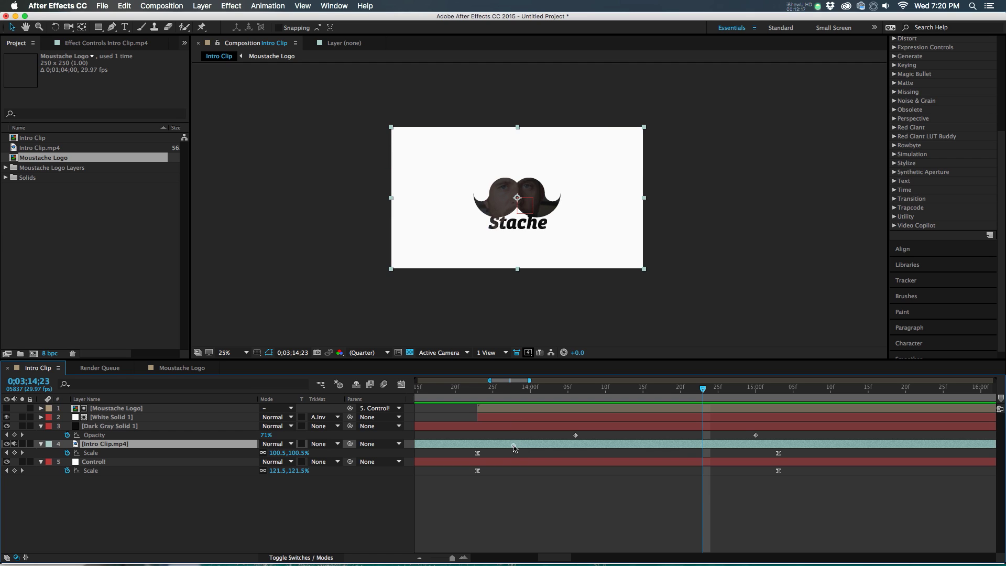
{"action": "key", "text": "super+a"}
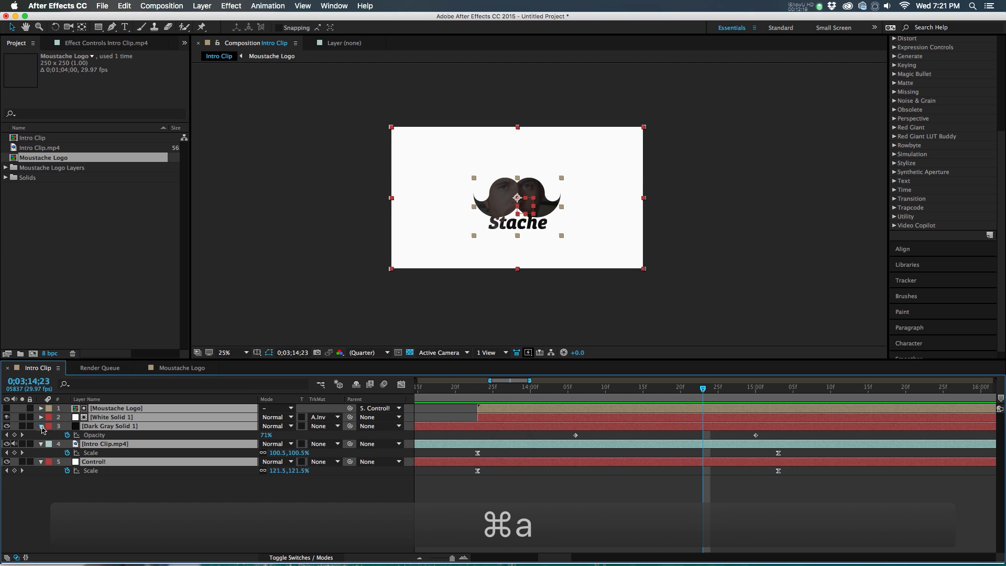
{"action": "left_click", "coordinate": [41, 426]}
{"action": "left_click", "coordinate": [340, 550]}
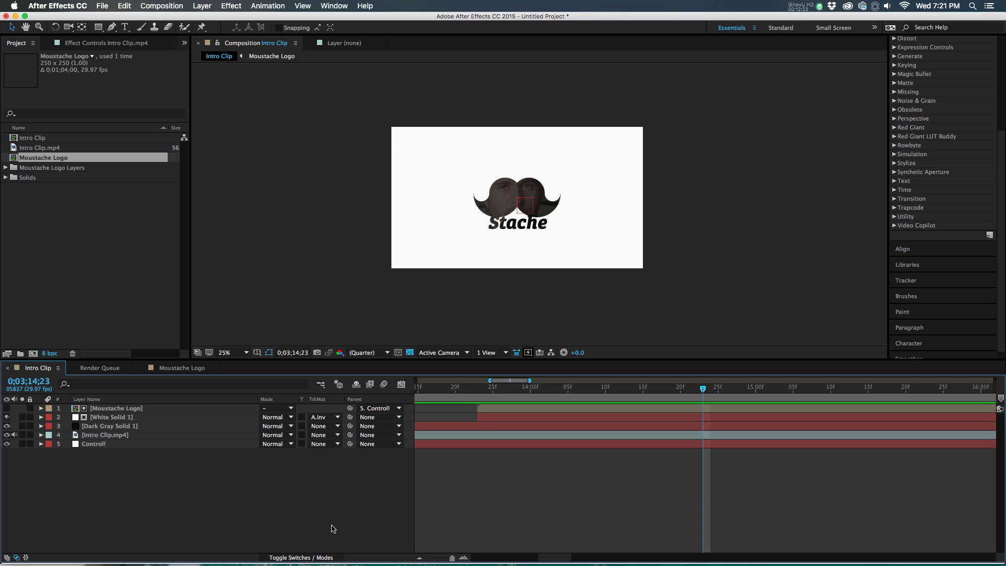
Go to 0;03;14;09 and hide the Intro Clip.mp4 footage layer to leave the moustache cutout transparent
{"action": "left_click", "coordinate": [480, 439]}
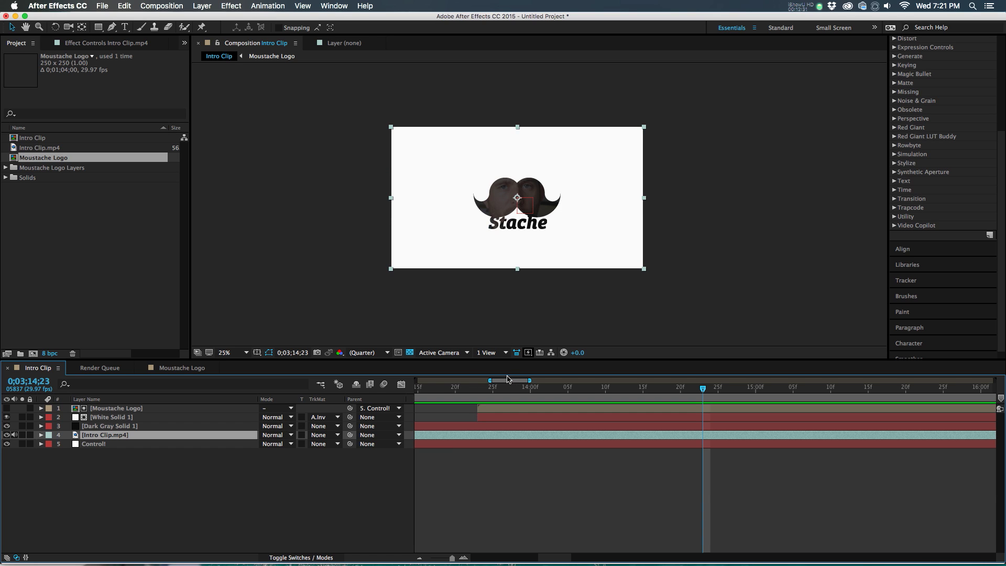
{"action": "left_click_drag", "start_coordinate": [506, 394], "coordinate": [598, 414]}
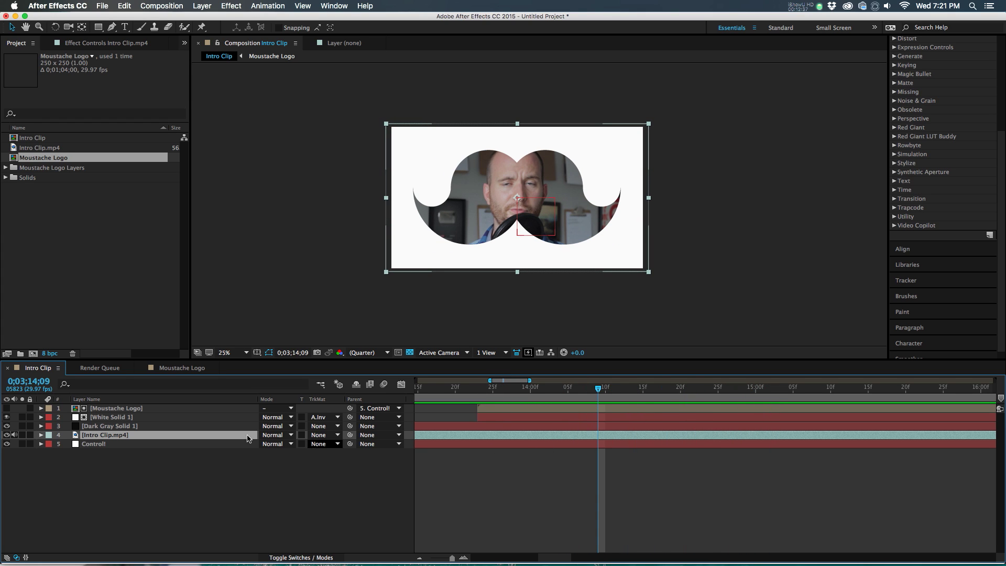
{"action": "left_click", "coordinate": [7, 436]}
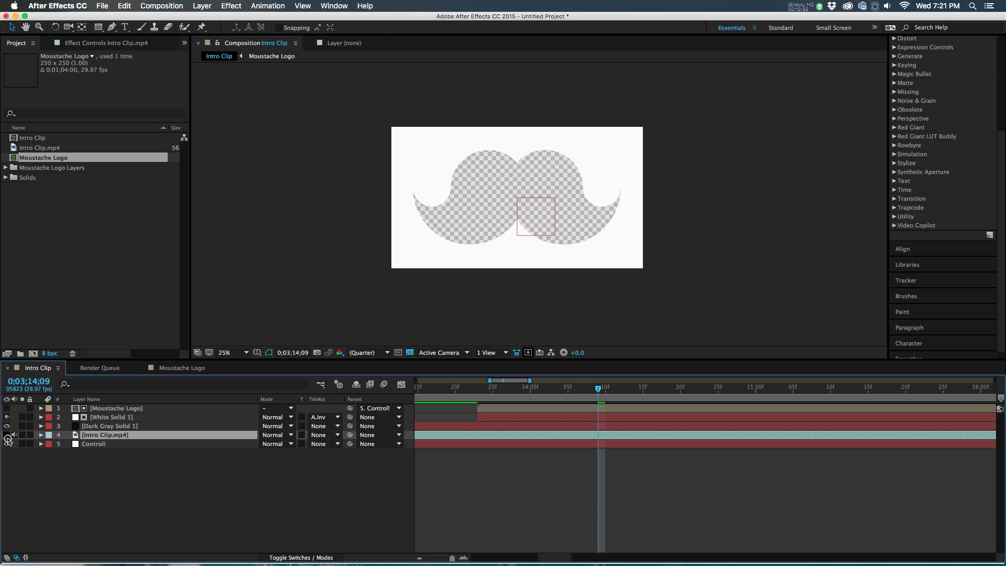
{"action": "left_click", "coordinate": [7, 443]}
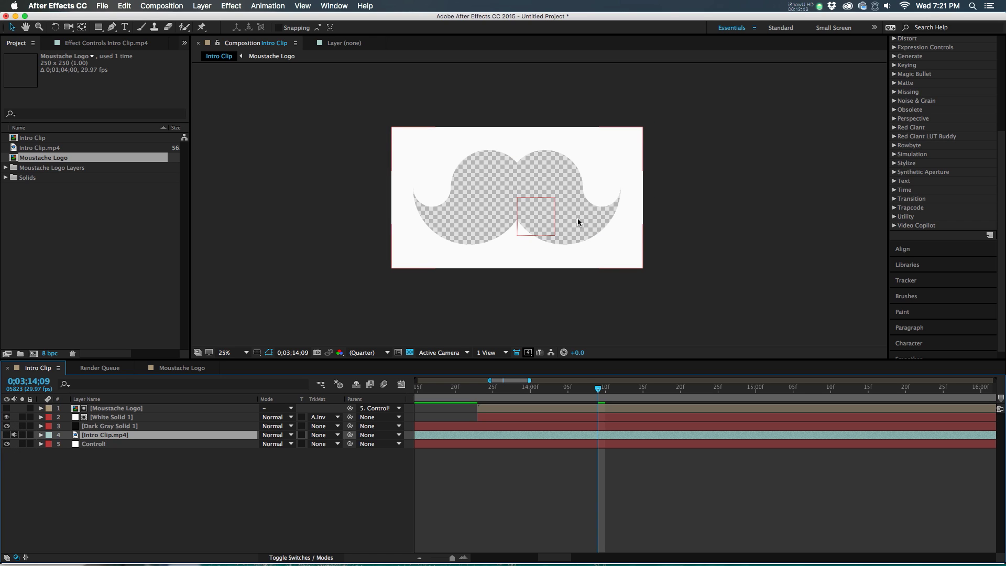
Add the Intro Clip composition to the render queue and set its output module's video channels to RGB + Alpha
{"action": "left_click", "coordinate": [161, 6]}
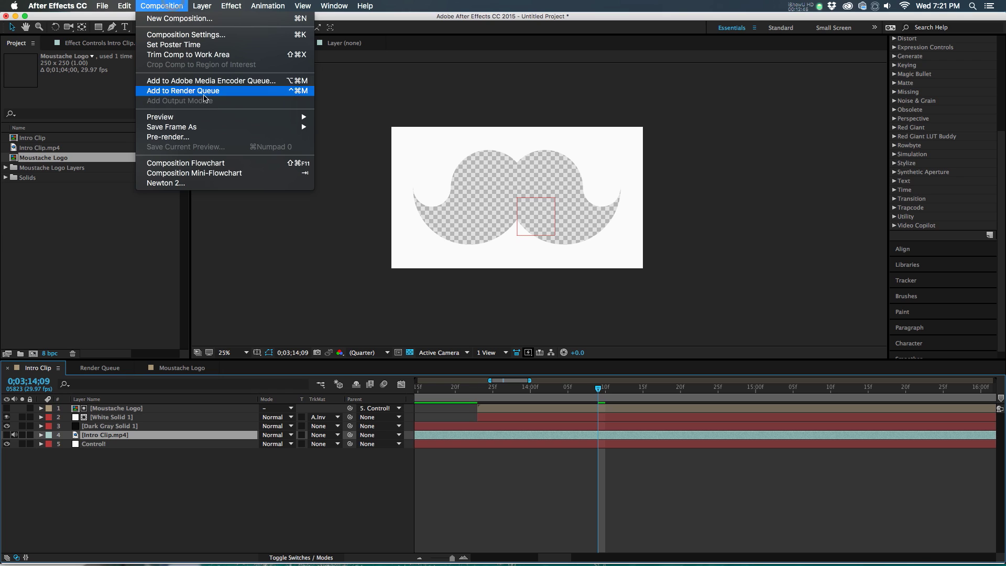
{"action": "left_click", "coordinate": [205, 91]}
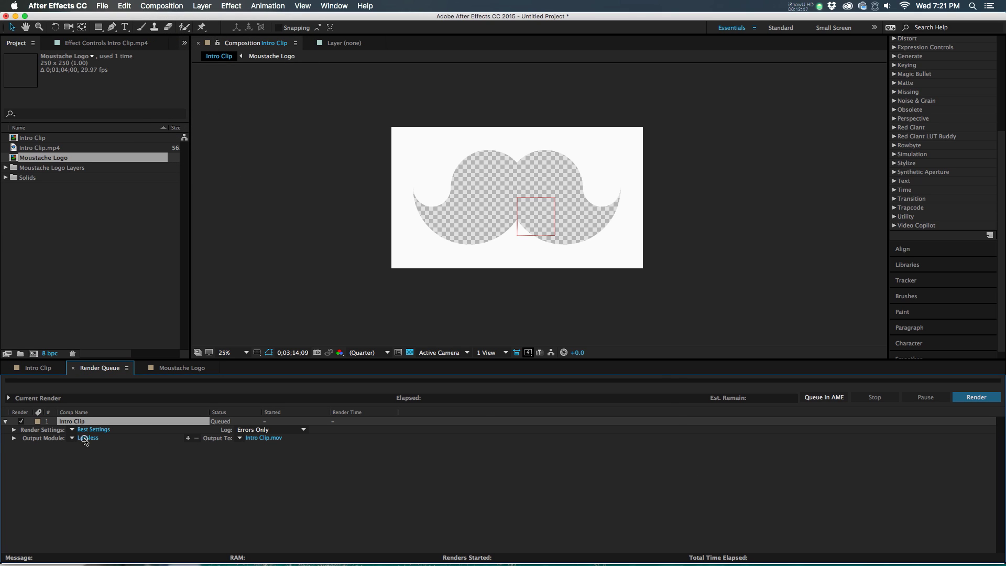
{"action": "left_click", "coordinate": [86, 438]}
{"action": "left_click", "coordinate": [490, 211]}
{"action": "left_click", "coordinate": [486, 240]}
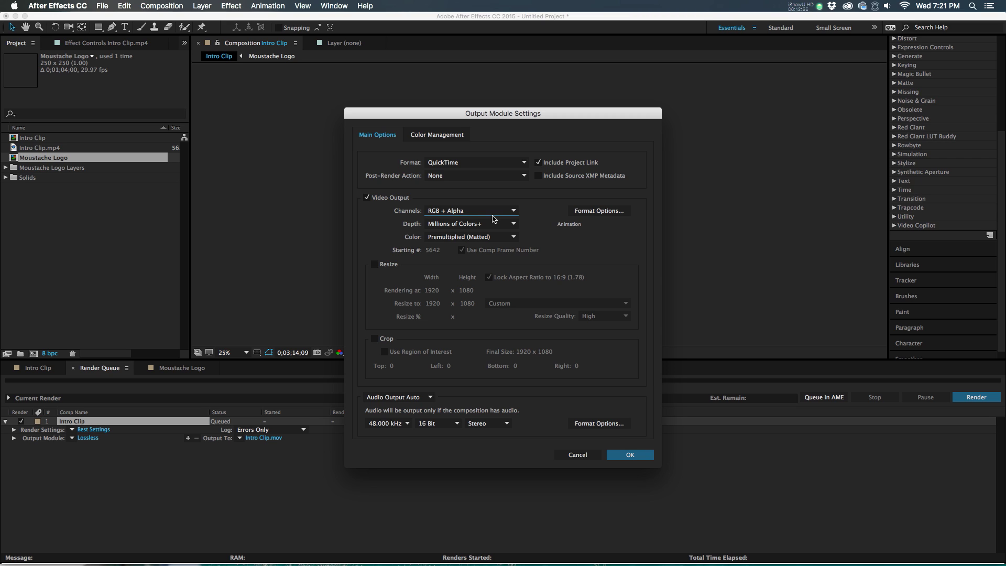
{"action": "left_click", "coordinate": [648, 456]}
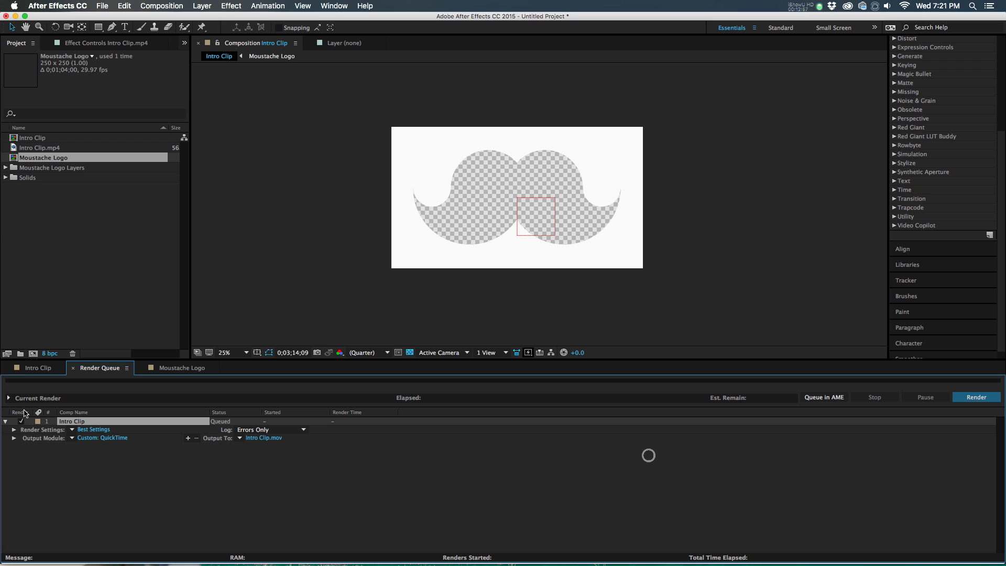
Return to the Intro Clip timeline and scrub through the reveal with the footage hidden, up to 0;03;15;10
{"action": "left_click", "coordinate": [22, 372]}
{"action": "left_click_drag", "start_coordinate": [495, 392], "coordinate": [593, 393]}
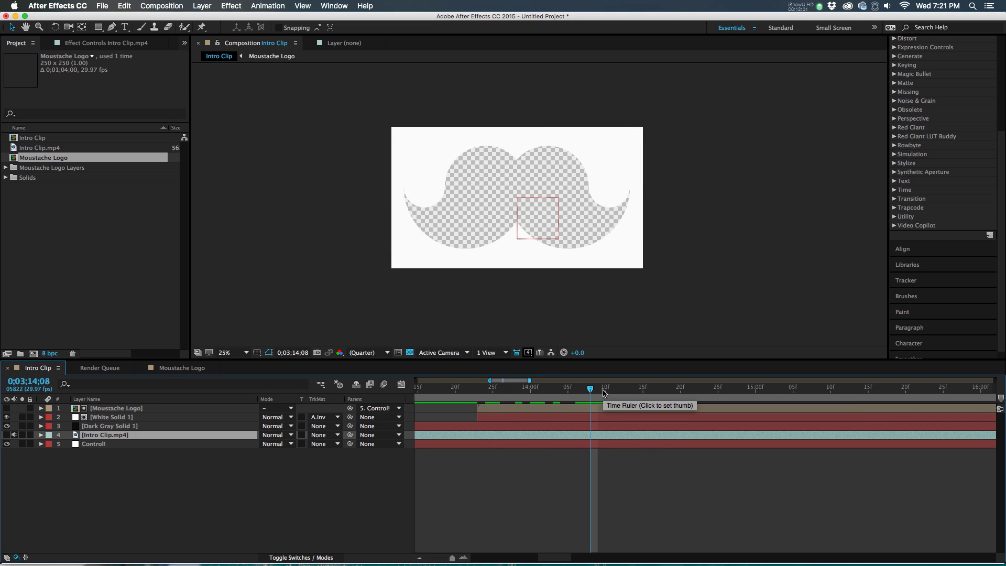
{"action": "left_click_drag", "start_coordinate": [526, 393], "coordinate": [830, 387]}
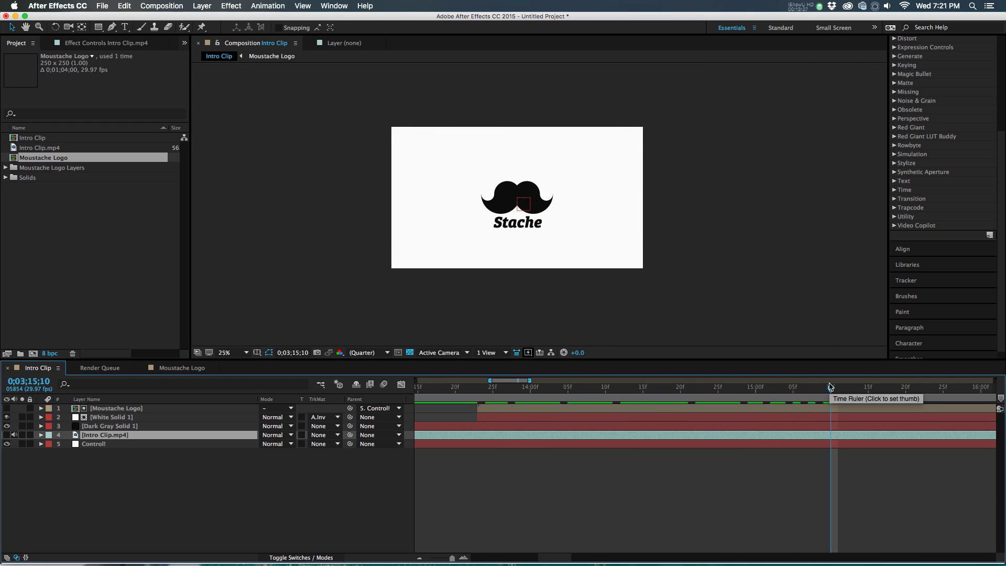
Show the Intro Clip.mp4 footage layer again and scrub through the logo reveal to 0;03;16;09
{"action": "key", "text": "minus"}
{"action": "key", "text": "minus"}
{"action": "key", "text": "minus"}
{"action": "key", "text": "minus"}
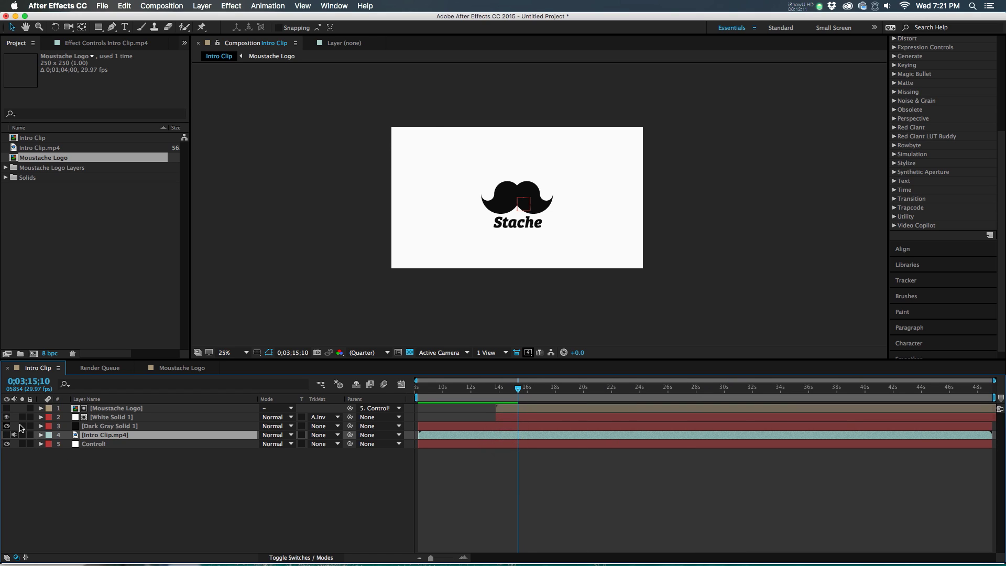
{"action": "left_click", "coordinate": [6, 435]}
{"action": "mouse_move", "coordinate": [503, 389]}
{"action": "left_mouse_down"}
{"action": "mouse_move", "coordinate": [475, 397]}
{"action": "mouse_move", "coordinate": [523, 392]}
{"action": "left_mouse_up"}
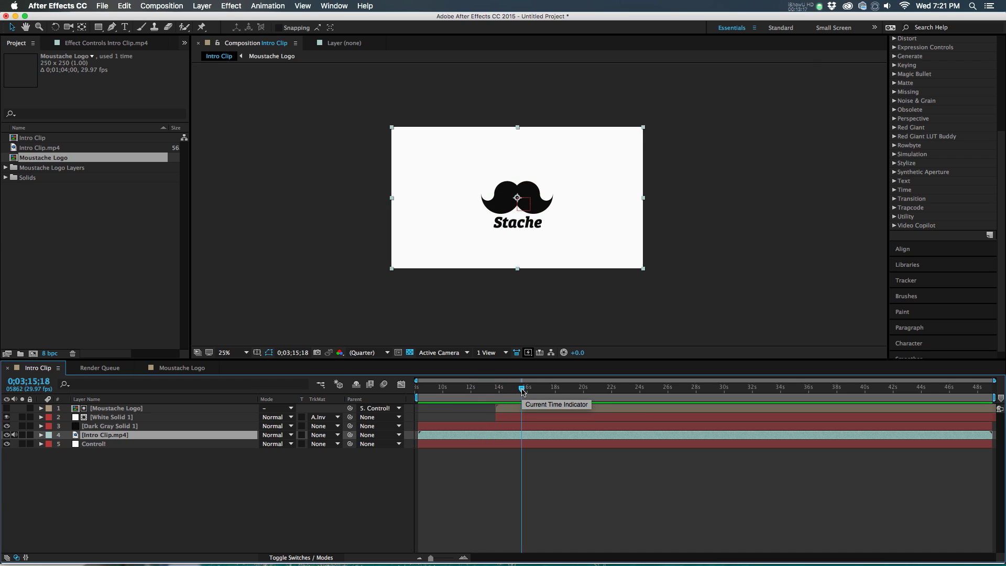
{"action": "left_click_drag", "start_coordinate": [497, 391], "coordinate": [531, 397]}
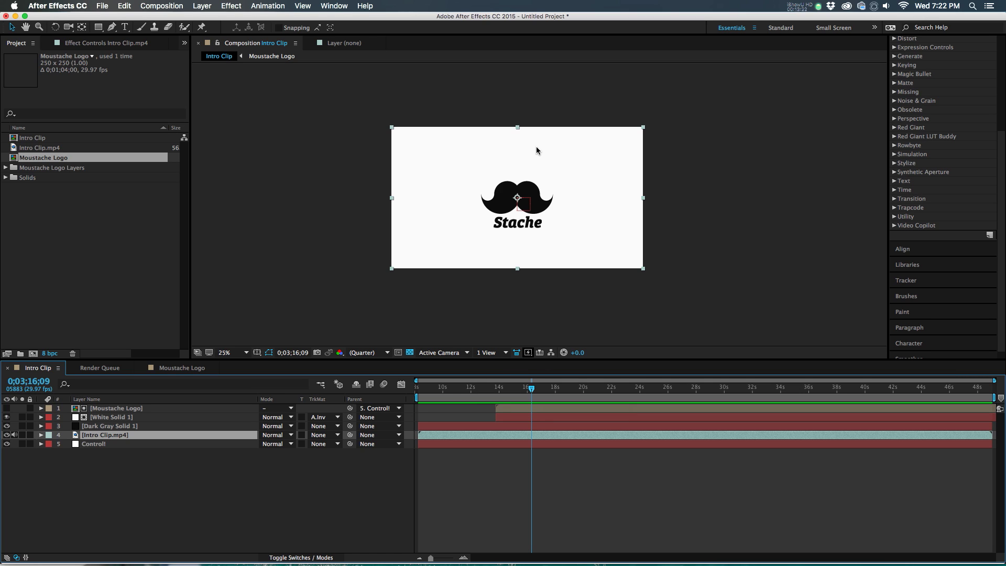
With the Pen tool, draw a straight magenta diagonal line across the moustache and Stache text on a new shape layer
{"action": "left_click", "coordinate": [374, 526]}
{"action": "scroll", "coordinate": [534, 179], "scroll_direction": "up", "scroll_amount": 2}
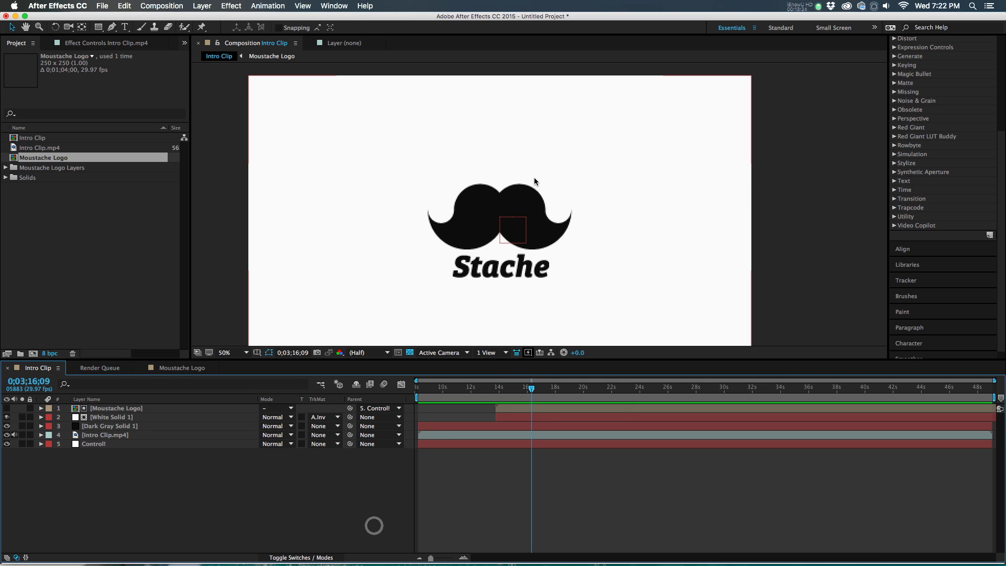
{"action": "left_click_drag", "start_coordinate": [543, 205], "coordinate": [558, 171]}
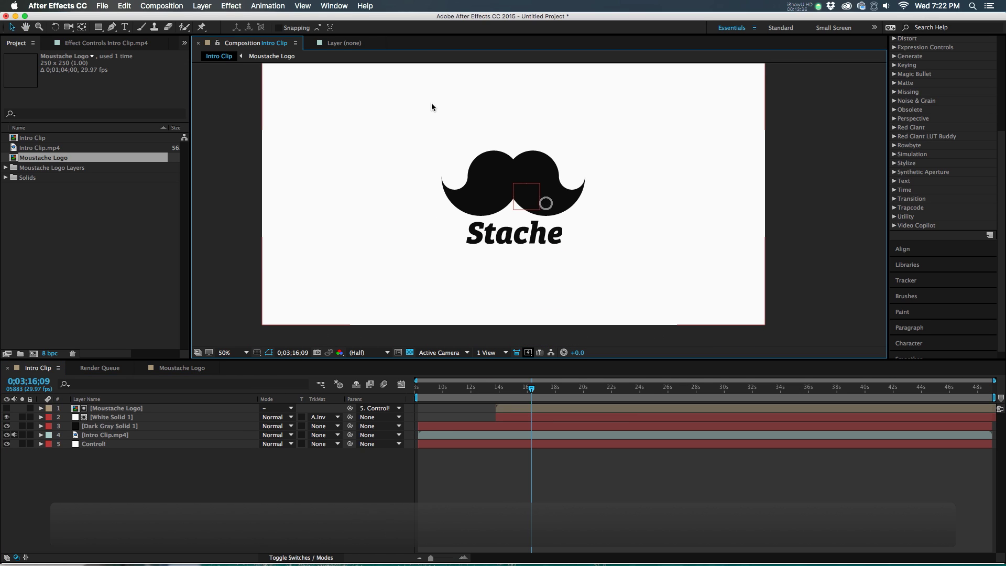
{"action": "left_click", "coordinate": [113, 27]}
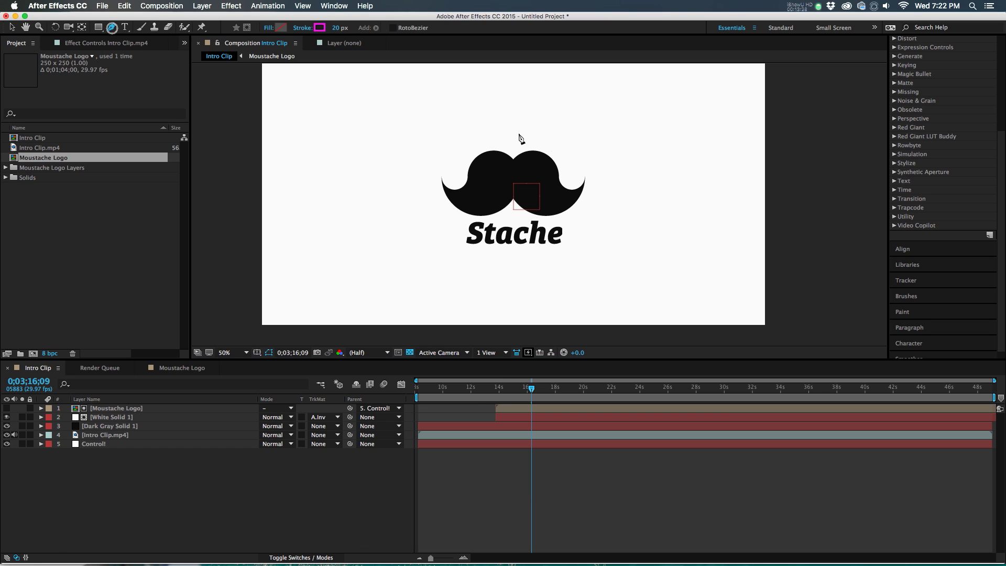
{"action": "left_click", "coordinate": [435, 127]}
{"action": "left_click", "coordinate": [599, 291]}
{"action": "left_click", "coordinate": [530, 483]}
{"action": "left_click", "coordinate": [518, 408]}
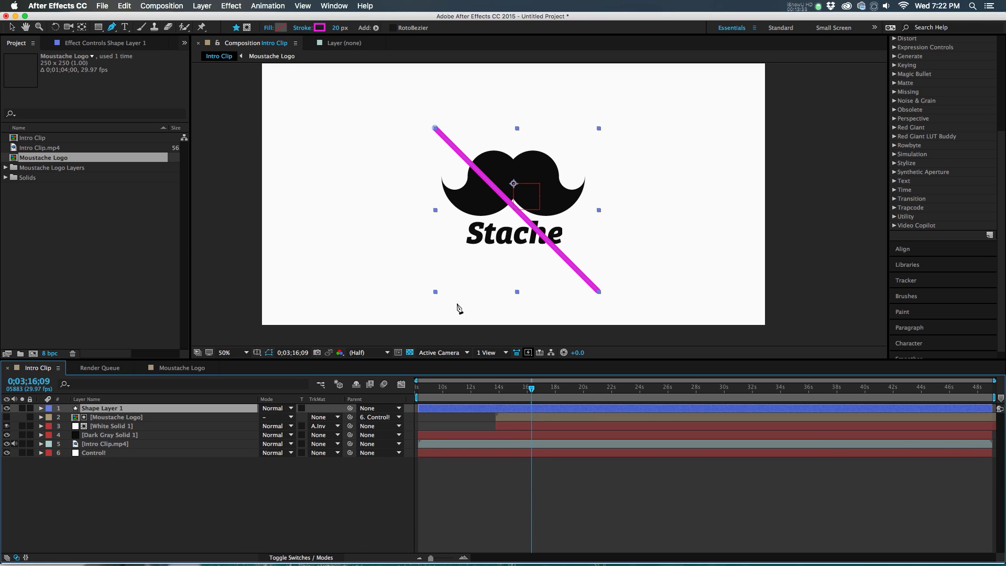
Try Shape Layer 1 directly beneath White Solid 1, return it to the top of the stack, and select the Moustache Logo layer
{"action": "mouse_move", "coordinate": [157, 408]}
{"action": "left_mouse_down"}
{"action": "mouse_move", "coordinate": [155, 439]}
{"action": "mouse_move", "coordinate": [150, 426]}
{"action": "left_mouse_up"}
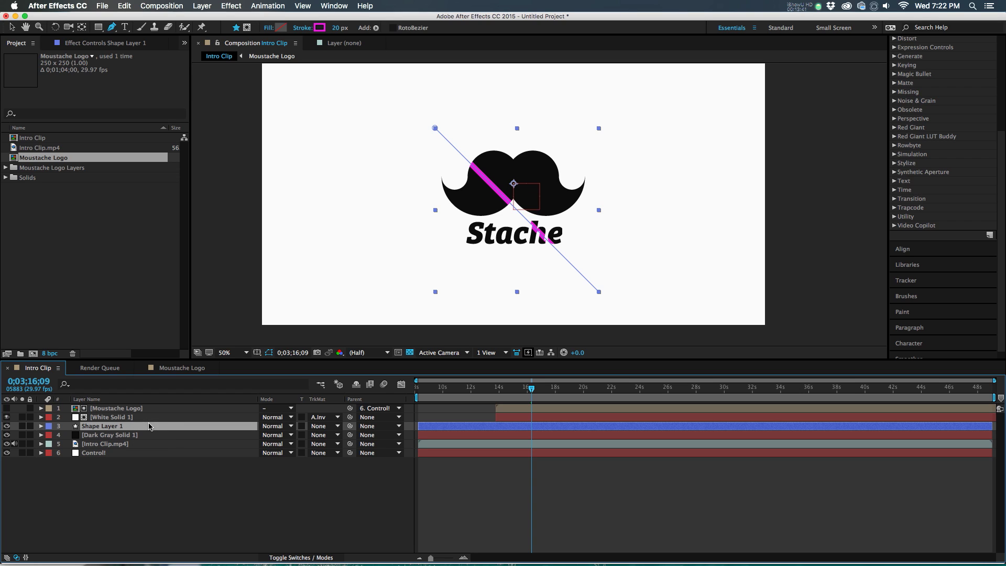
{"action": "left_click_drag", "start_coordinate": [120, 426], "coordinate": [118, 409]}
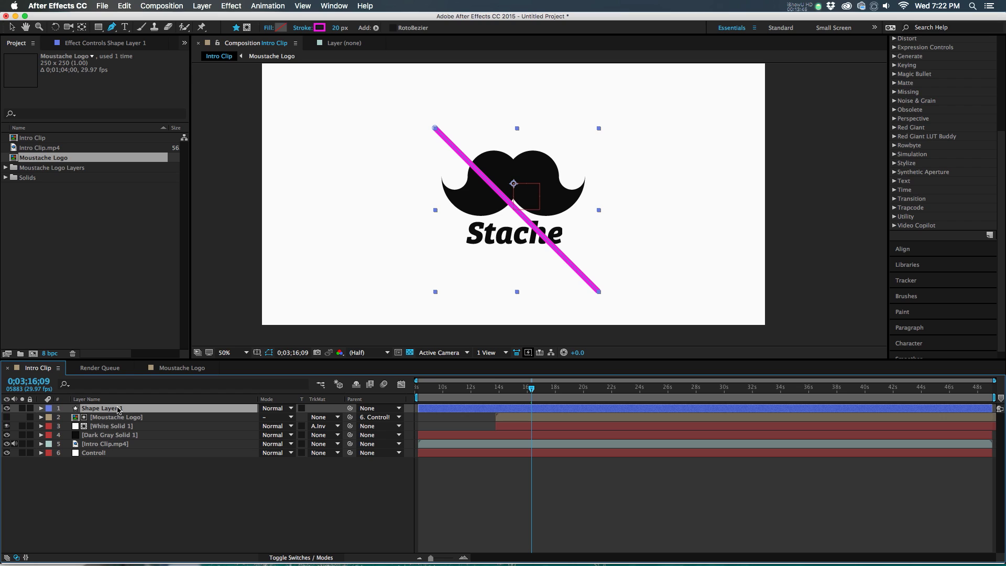
{"action": "left_click", "coordinate": [167, 418]}
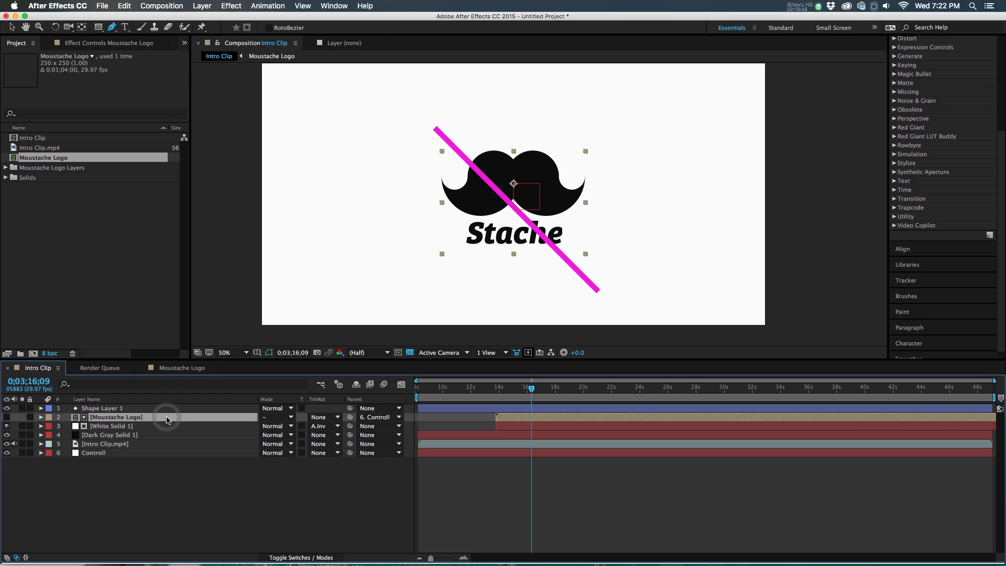
Duplicate the Moustache Logo layer, place the copy directly above Shape Layer 1, and set that shape's track matte to Alpha Inverted
{"action": "key", "text": "super+d"}
{"action": "left_click_drag", "start_coordinate": [164, 417], "coordinate": [158, 409]}
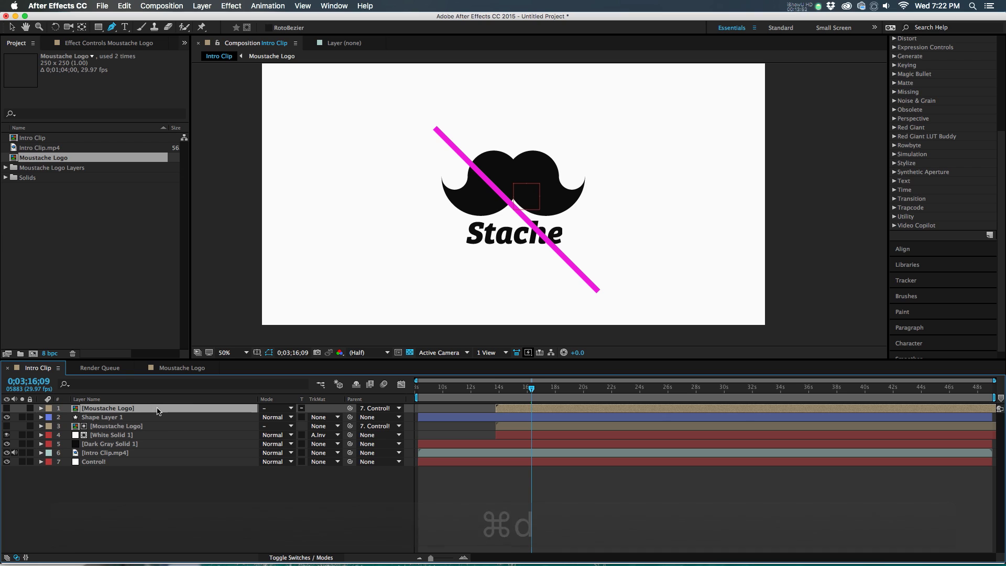
{"action": "left_click", "coordinate": [320, 417]}
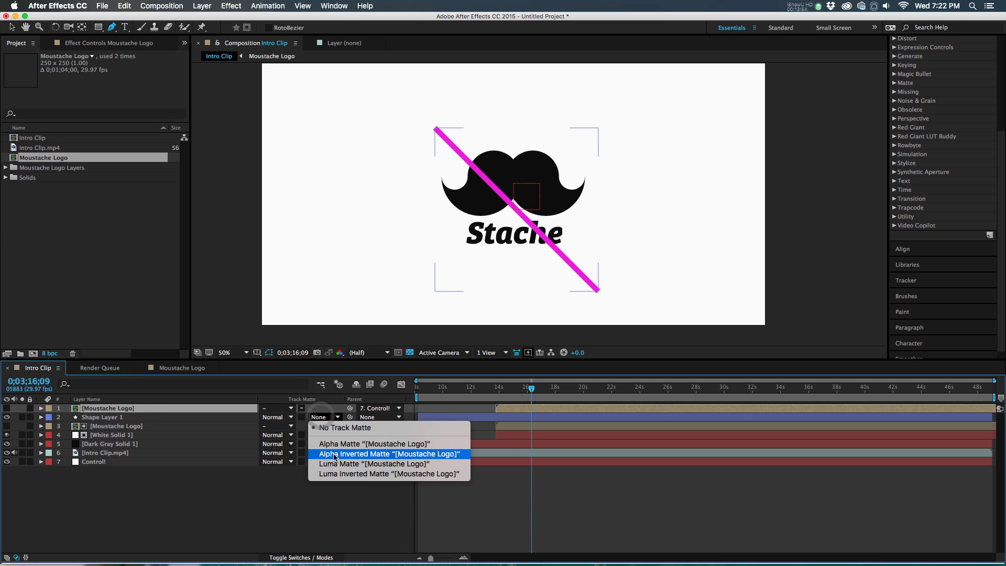
{"action": "left_click", "coordinate": [334, 455]}
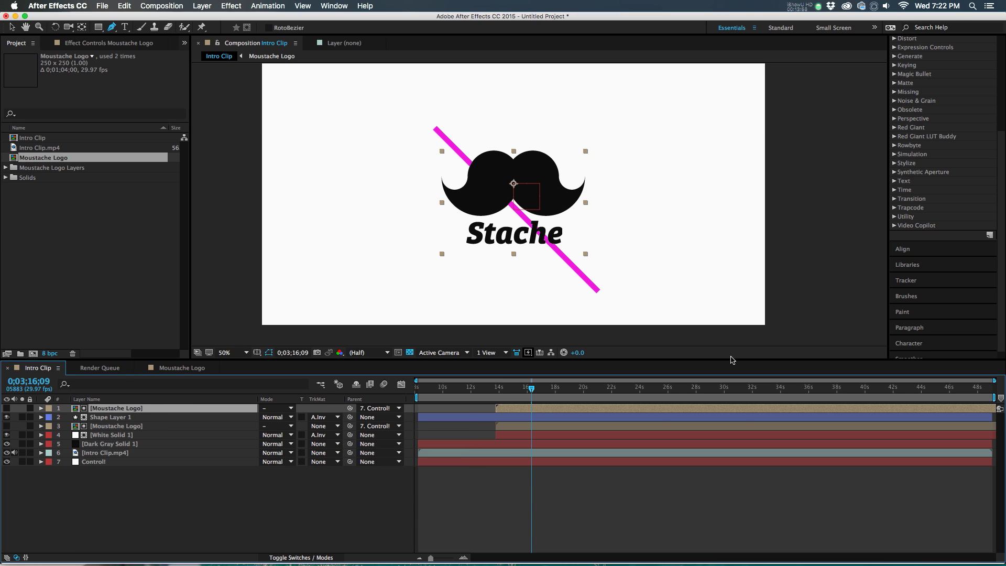
Preview the logo reveal with the masked magenta line from 0;03;14;15 at 25% zoom and scrub to 0;03;16;05
{"action": "mouse_move", "coordinate": [498, 390]}
{"action": "left_mouse_down"}
{"action": "mouse_move", "coordinate": [538, 393]}
{"action": "mouse_move", "coordinate": [492, 395]}
{"action": "mouse_move", "coordinate": [554, 394]}
{"action": "mouse_move", "coordinate": [506, 401]}
{"action": "left_mouse_up"}
{"action": "key", "text": "space"}
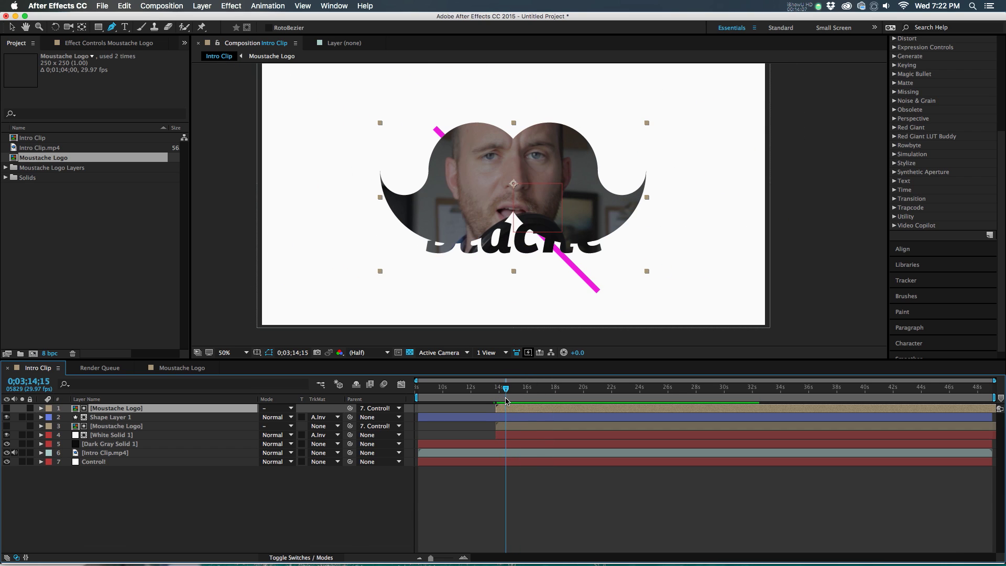
{"action": "scroll", "coordinate": [464, 213], "scroll_direction": "down", "scroll_amount": 2}
{"action": "key", "text": "space"}
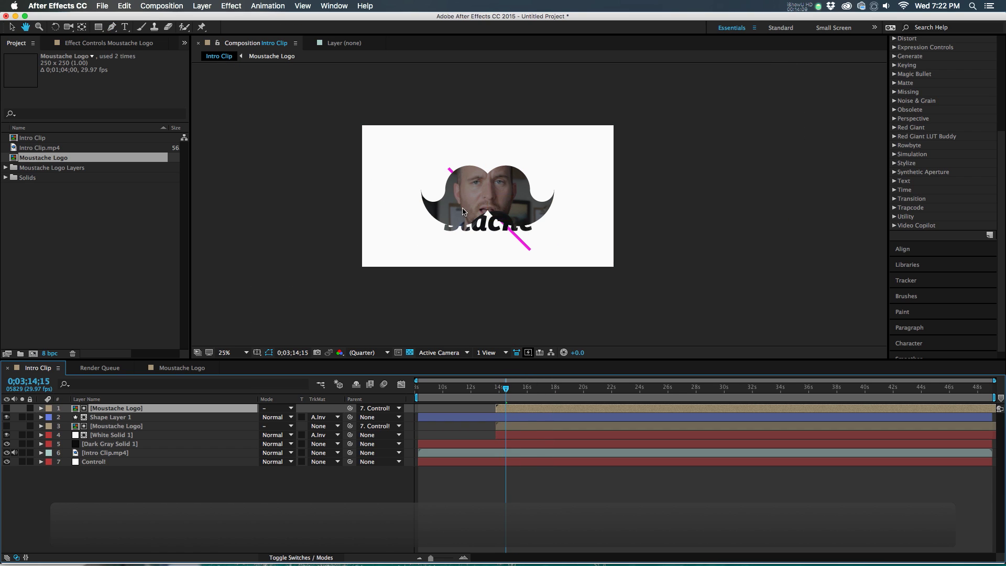
{"action": "left_click", "coordinate": [555, 394]}
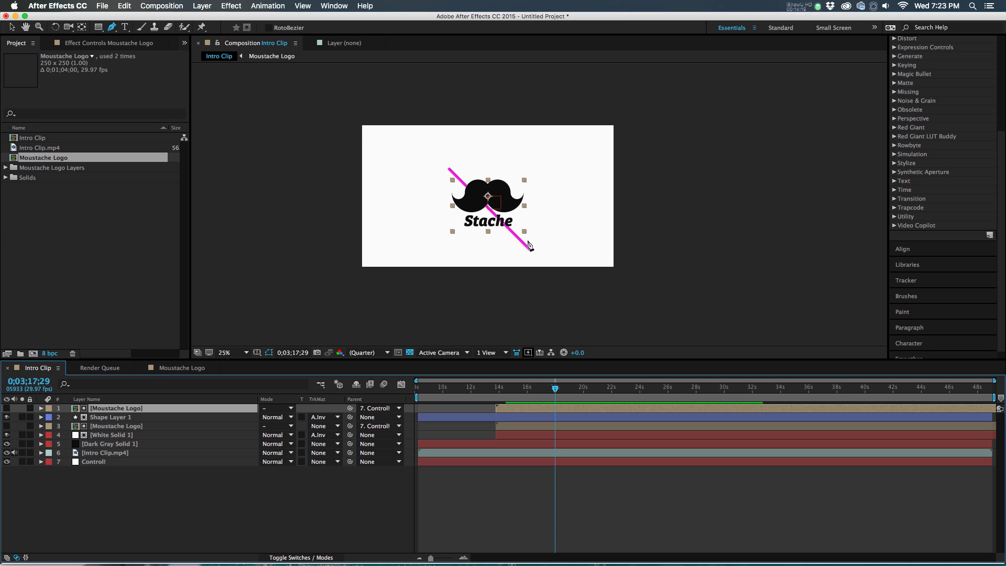
{"action": "mouse_move", "coordinate": [548, 385]}
{"action": "left_mouse_down"}
{"action": "mouse_move", "coordinate": [505, 391]}
{"action": "mouse_move", "coordinate": [530, 394]}
{"action": "left_mouse_up"}
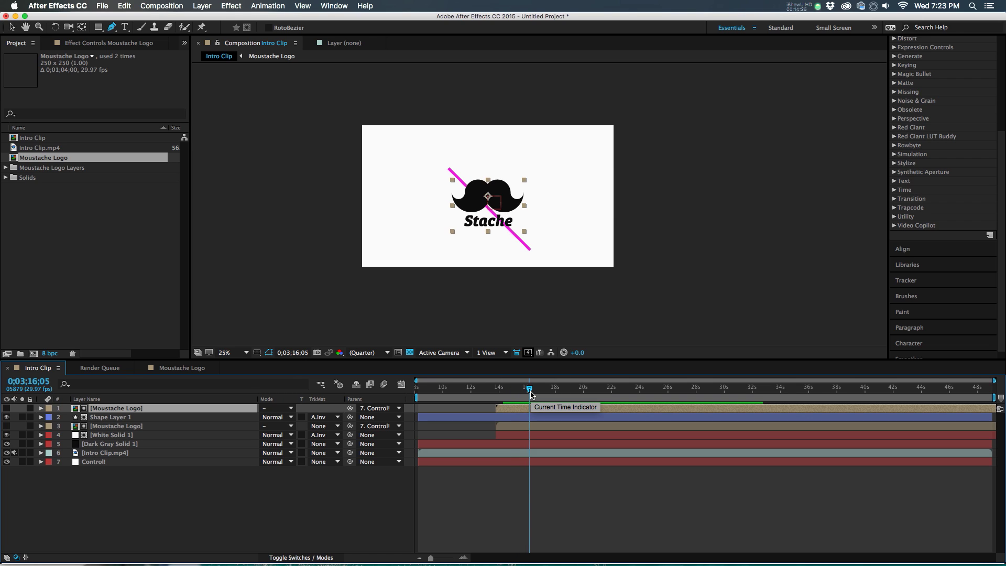
Move the current time to 0;03;27;06 and reveal the keyframed properties of all layers
{"action": "left_click_drag", "start_coordinate": [531, 394], "coordinate": [687, 400]}
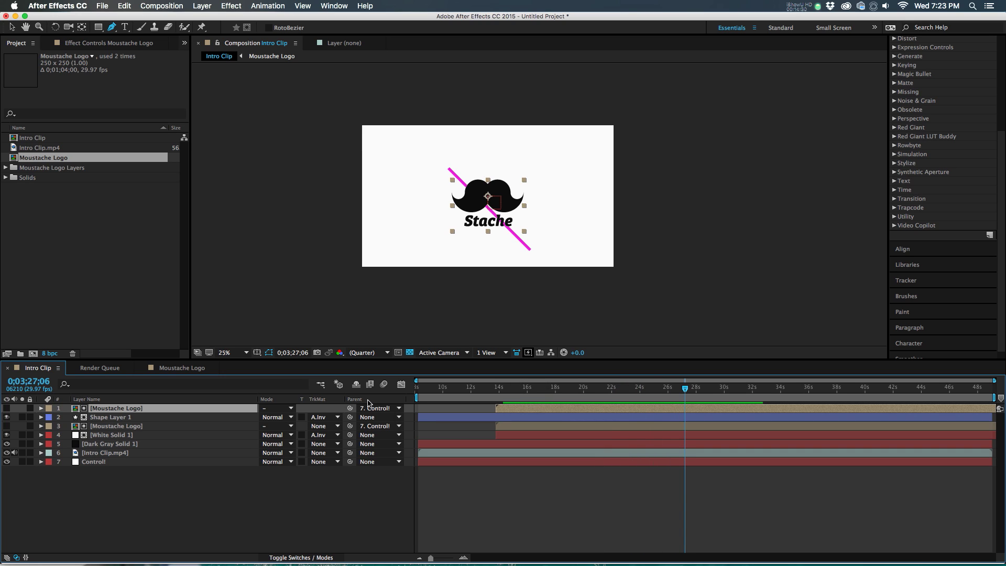
{"action": "key", "text": "super+a"}
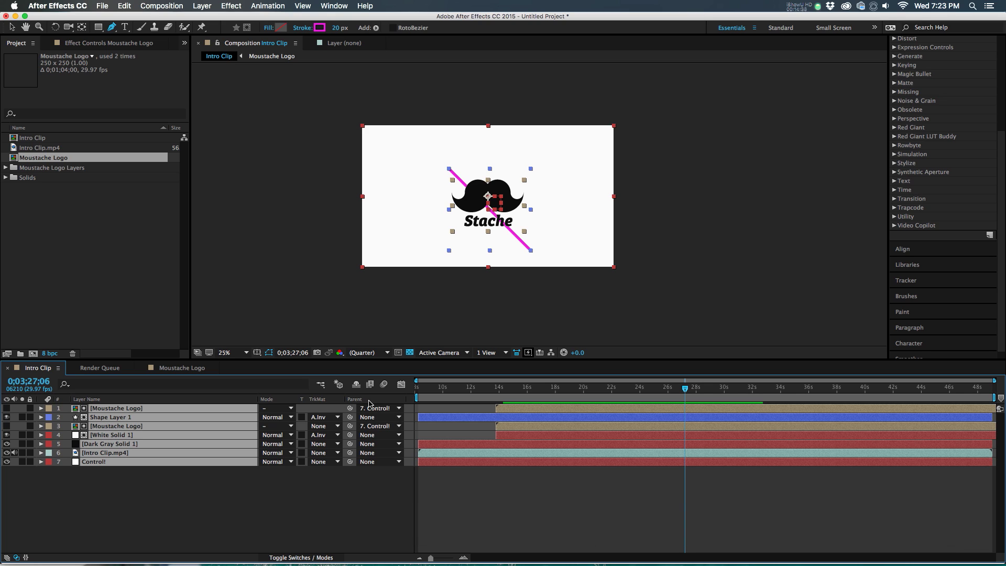
{"action": "key", "text": "u"}
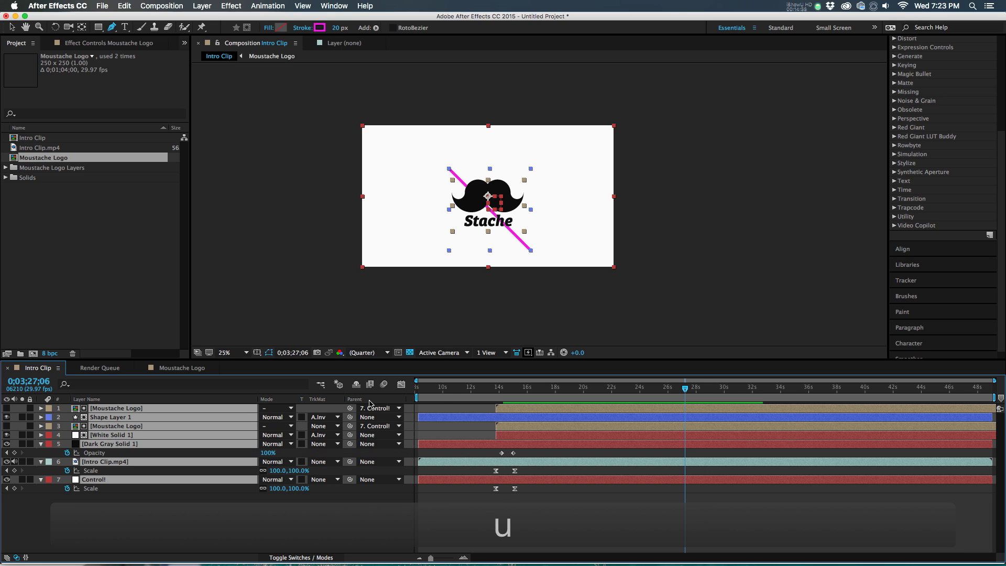
Copy the Scale keyframes of Control! and Intro Clip.mp4 and the Dark Gray Solid 1 Opacity keyframes to 0;03;27;06
{"action": "left_click_drag", "start_coordinate": [559, 502], "coordinate": [492, 491]}
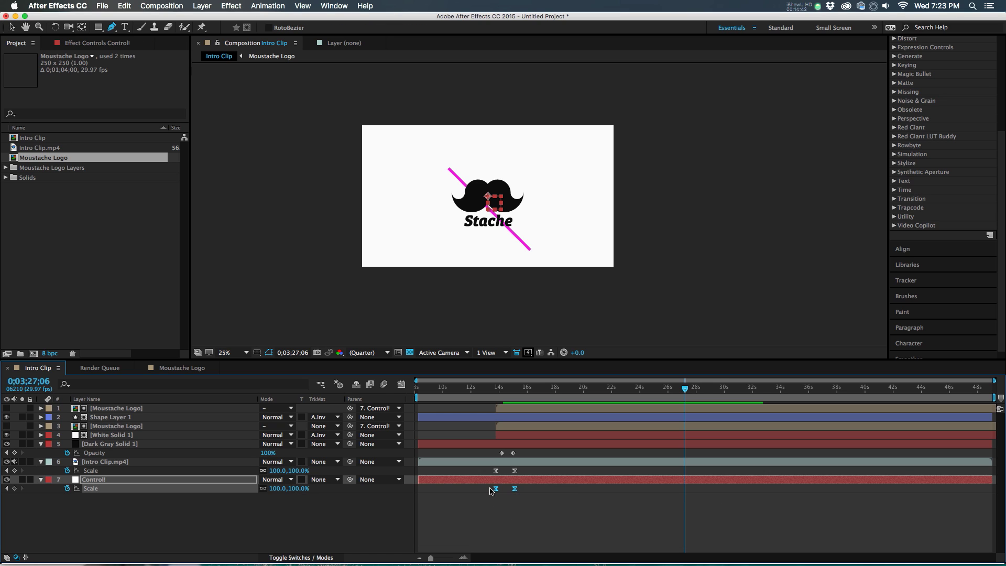
{"action": "left_click_drag", "start_coordinate": [538, 510], "coordinate": [482, 489]}
{"action": "key", "text": "super+c"}
{"action": "key", "text": "super+v"}
{"action": "left_click_drag", "start_coordinate": [524, 470], "coordinate": [487, 457]}
{"action": "key", "text": "super+c"}
{"action": "key", "text": "super+v"}
{"action": "key", "text": "super+c"}
{"action": "key", "text": "super+v"}
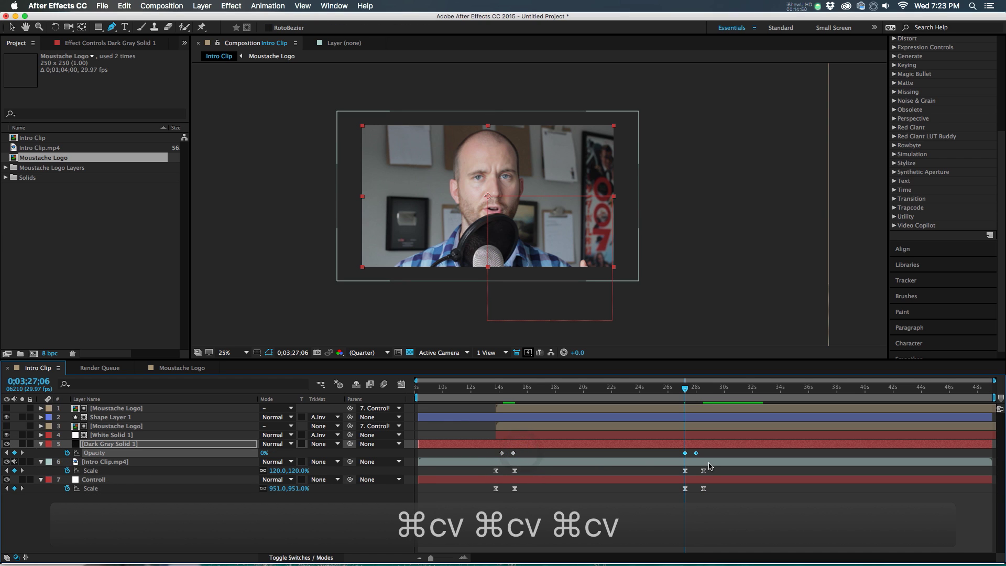
Time-reverse the pasted Opacity and Scale keyframes on the three layers and preview the zoom back into the footage
{"action": "left_click_drag", "start_coordinate": [717, 497], "coordinate": [681, 450]}
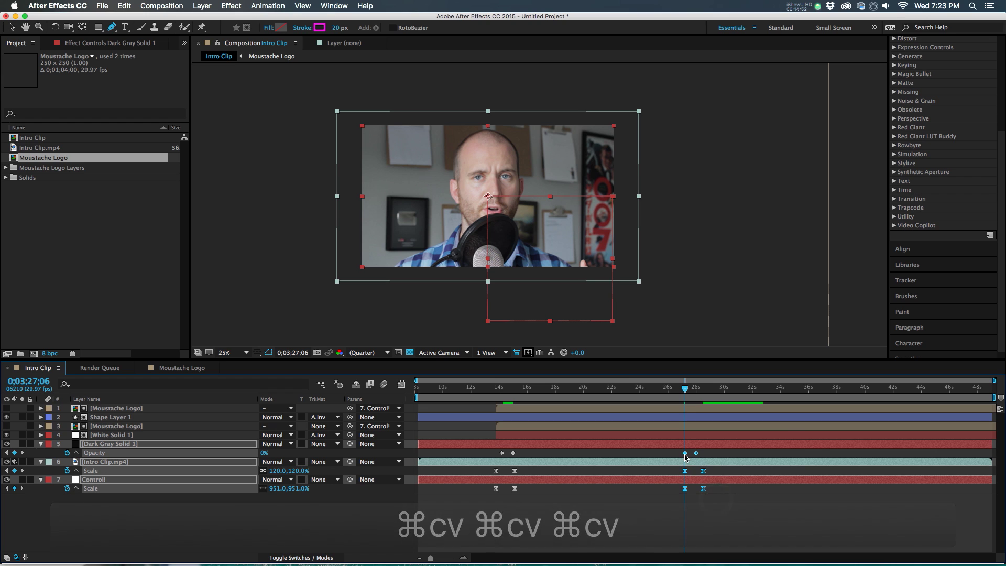
{"action": "right_click", "coordinate": [685, 456]}
{"action": "mouse_move", "coordinate": [748, 553]}
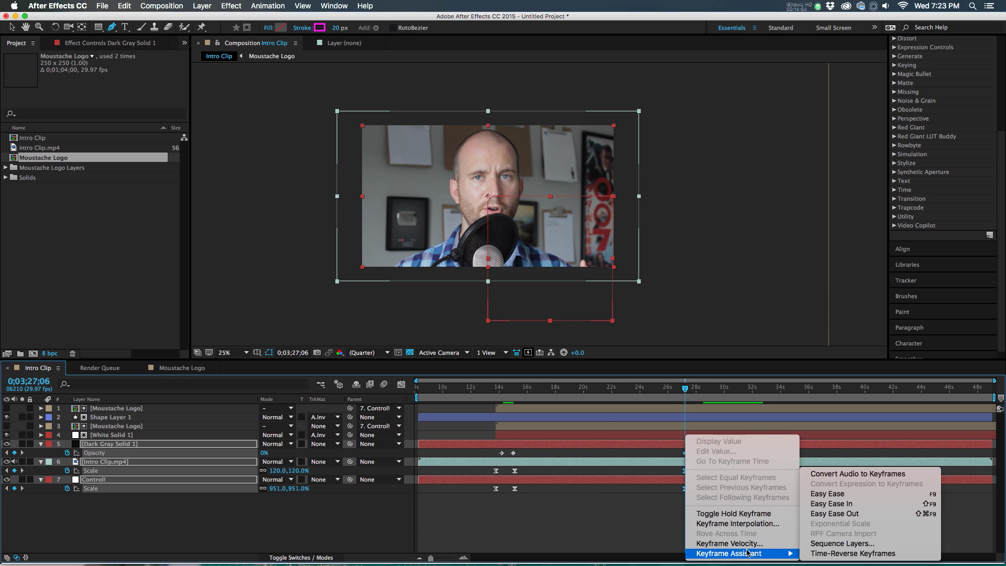
{"action": "left_click", "coordinate": [822, 554]}
{"action": "key", "text": "space"}
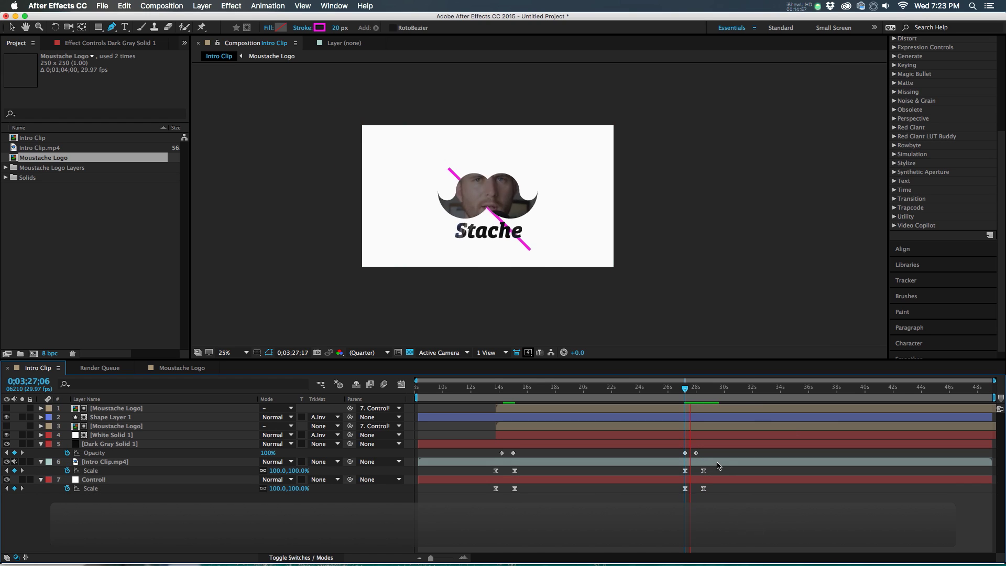
Check the reversed Scale keyframes in the graph editor, replay the zoom from 0;03;26;26, and scrub to 0;03;27;24
{"action": "left_click_drag", "start_coordinate": [681, 392], "coordinate": [693, 393]}
{"action": "left_click_drag", "start_coordinate": [718, 511], "coordinate": [683, 470]}
{"action": "key", "text": "shift+F3"}
{"action": "key", "text": "shift+F3"}
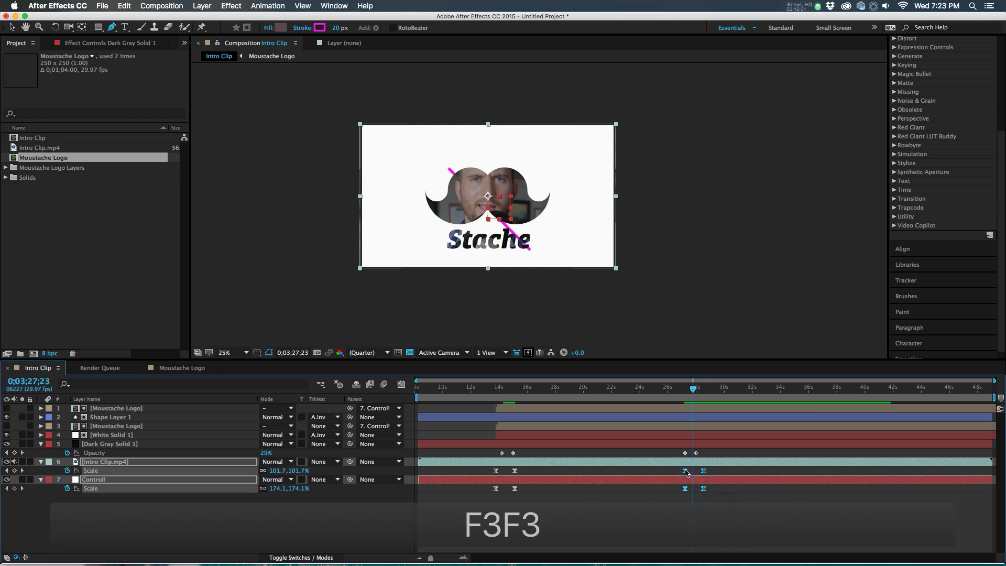
{"action": "left_click", "coordinate": [681, 388]}
{"action": "key", "text": "space"}
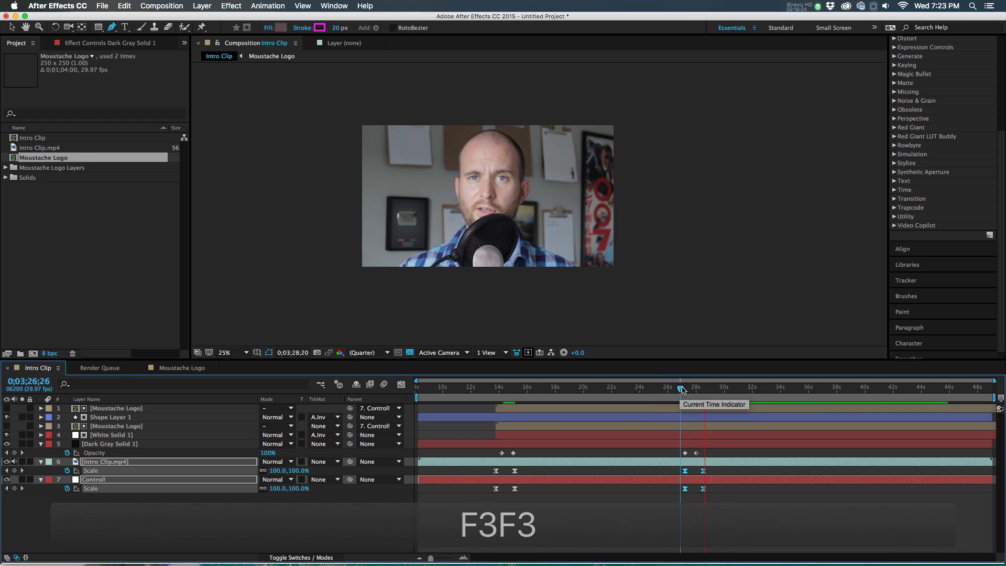
{"action": "left_click_drag", "start_coordinate": [681, 388], "coordinate": [695, 391]}
{"action": "mouse_move", "coordinate": [703, 471]}
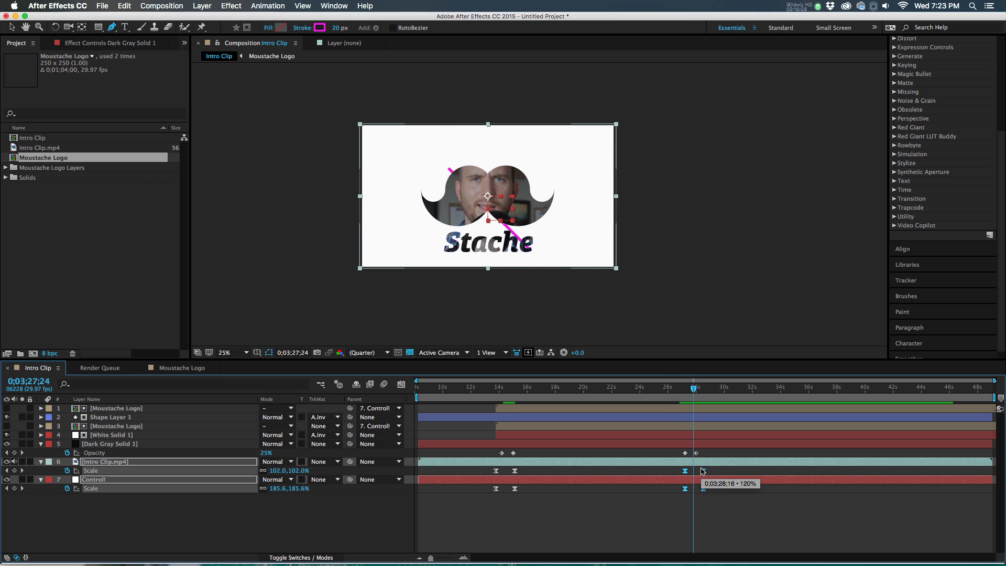
Scrub back through the logo hold, deselect the keyframes, and replay the opening reveal from 0;03;13;23
{"action": "left_click_drag", "start_coordinate": [686, 390], "coordinate": [621, 418]}
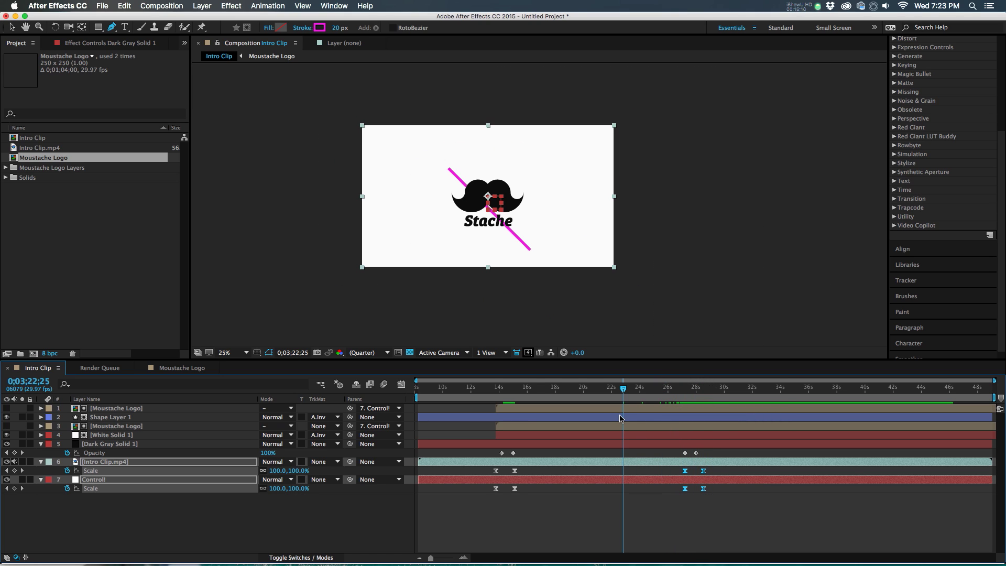
{"action": "left_click_drag", "start_coordinate": [507, 387], "coordinate": [535, 402]}
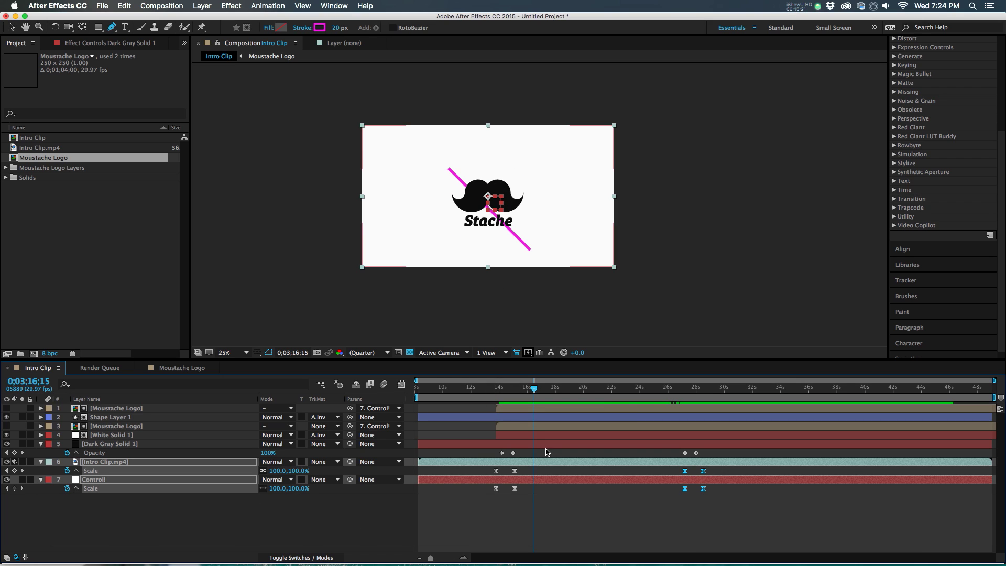
{"action": "left_click", "coordinate": [572, 500]}
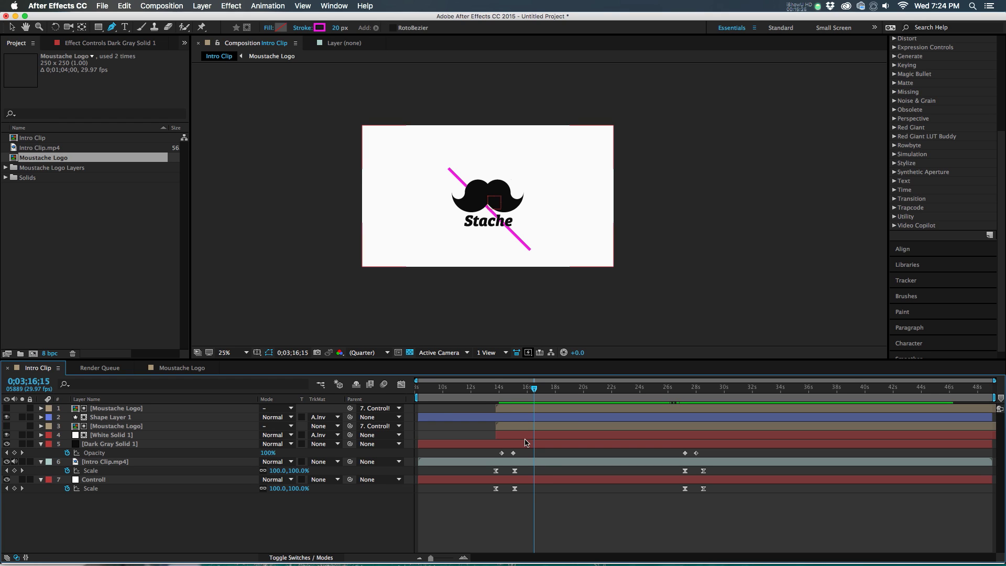
{"action": "left_click", "coordinate": [495, 392]}
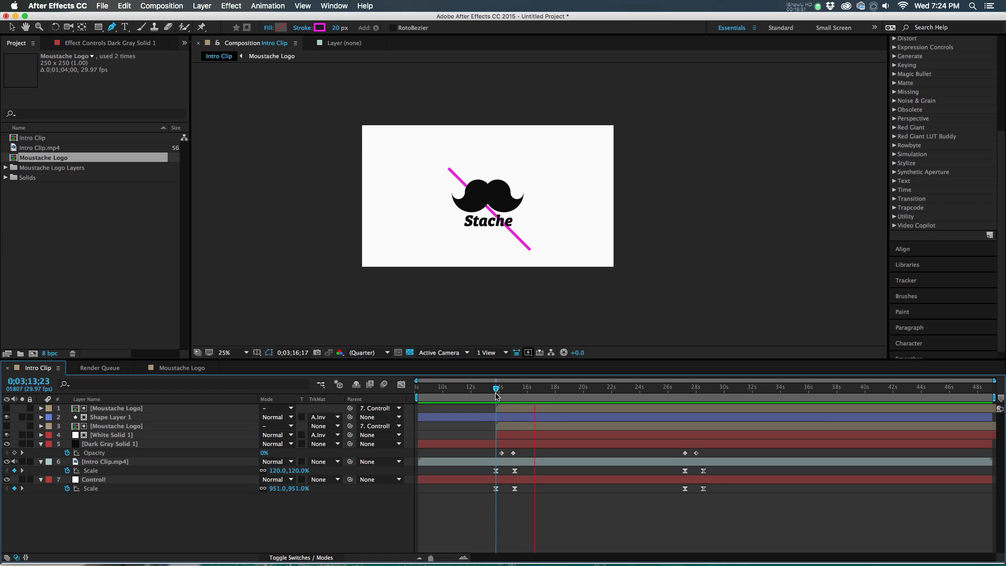
{"action": "key", "text": "space"}
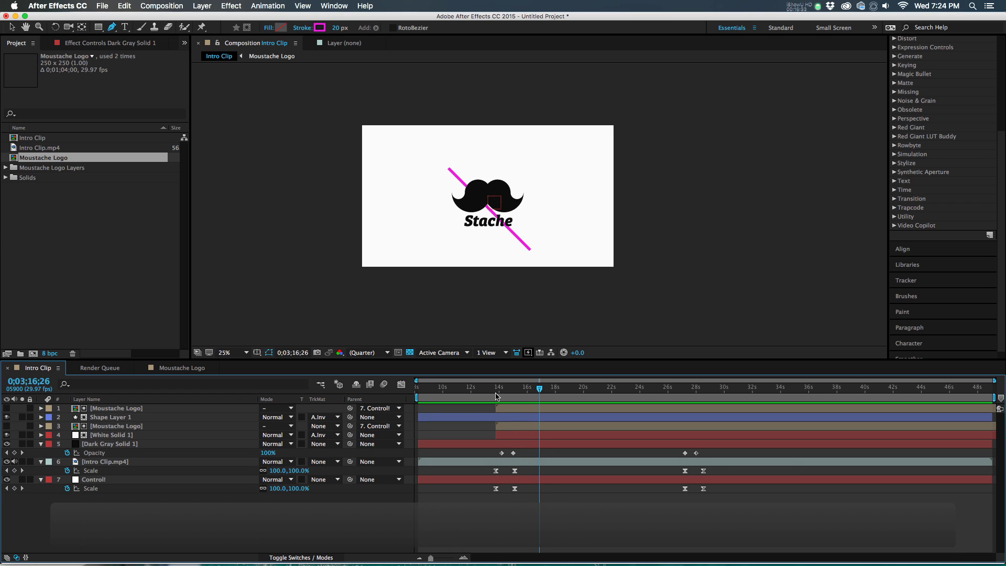